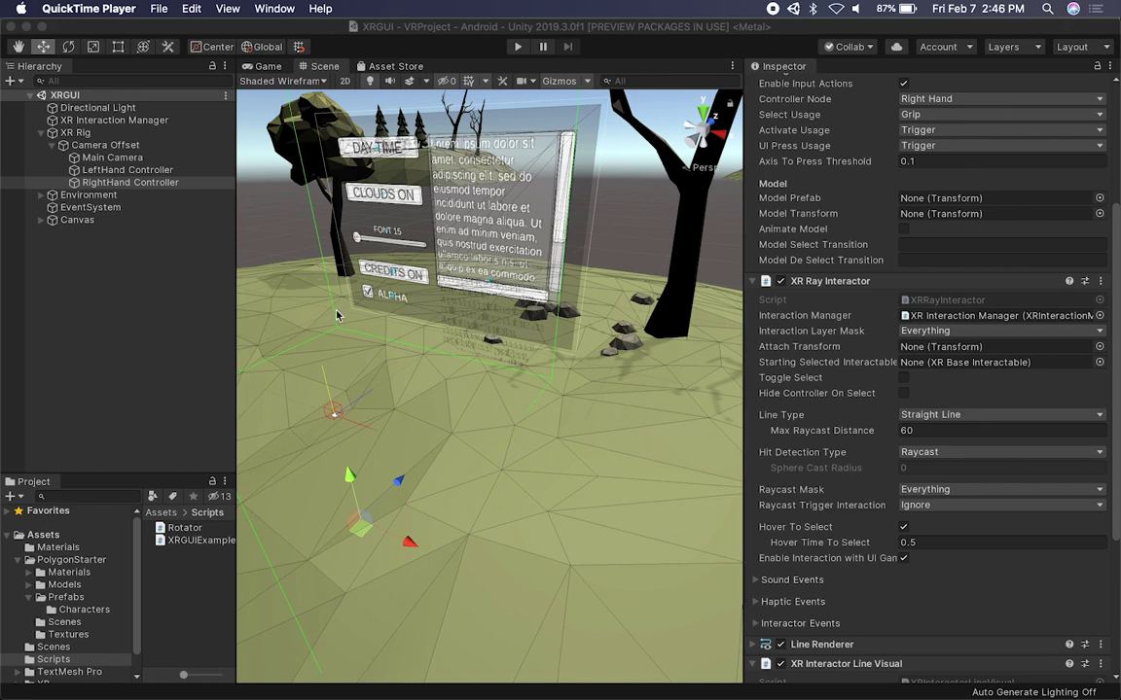
# Step: Examine the UI canvas from several angles along with the left and right hand controllers' XR Ray Interactor settings
pyautogui.click(337, 315)
pyautogui.moveTo(359, 380); pyautogui.dragTo(365, 445, button='middle')
pyautogui.keyDown('alt'); pyautogui.moveTo(365, 445); pyautogui.dragTo(479, 377); pyautogui.keyUp('alt')
pyautogui.moveTo(479, 376); pyautogui.dragTo(530, 324, button='middle')
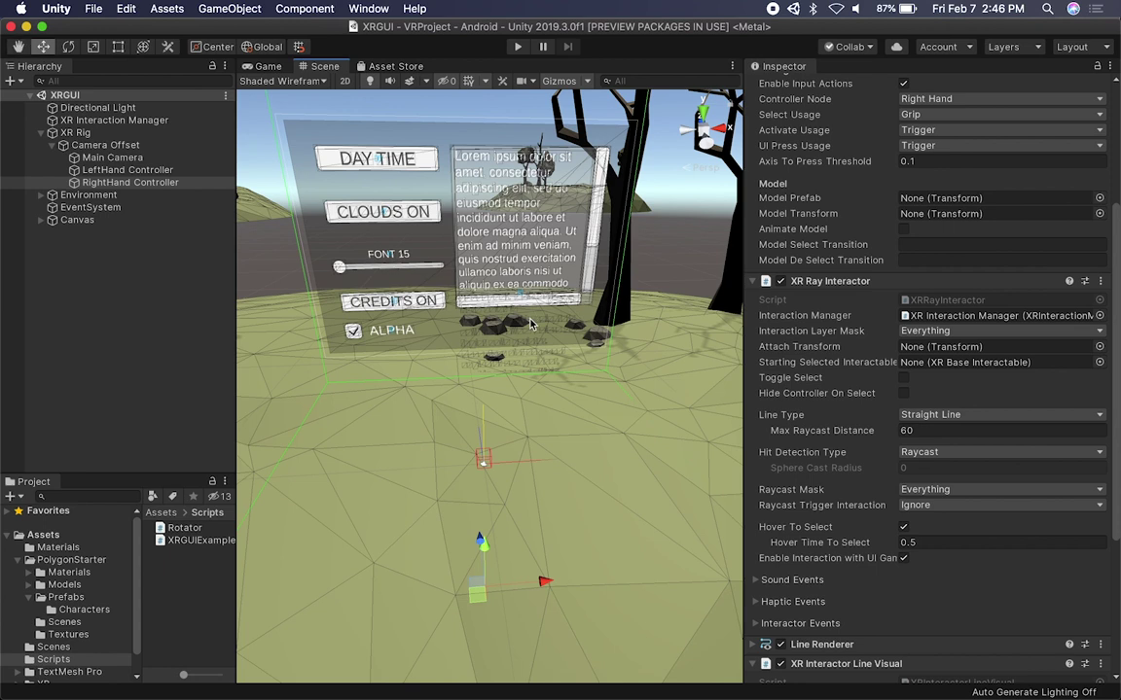
pyautogui.click(126, 170)
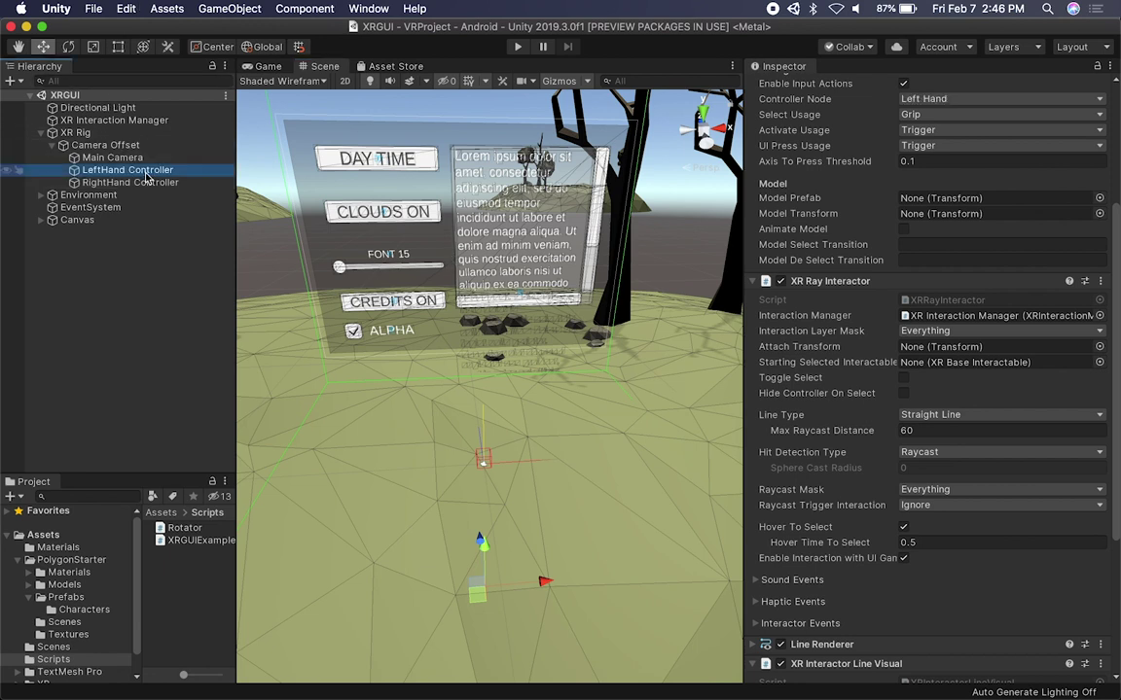
pyautogui.click(152, 183)
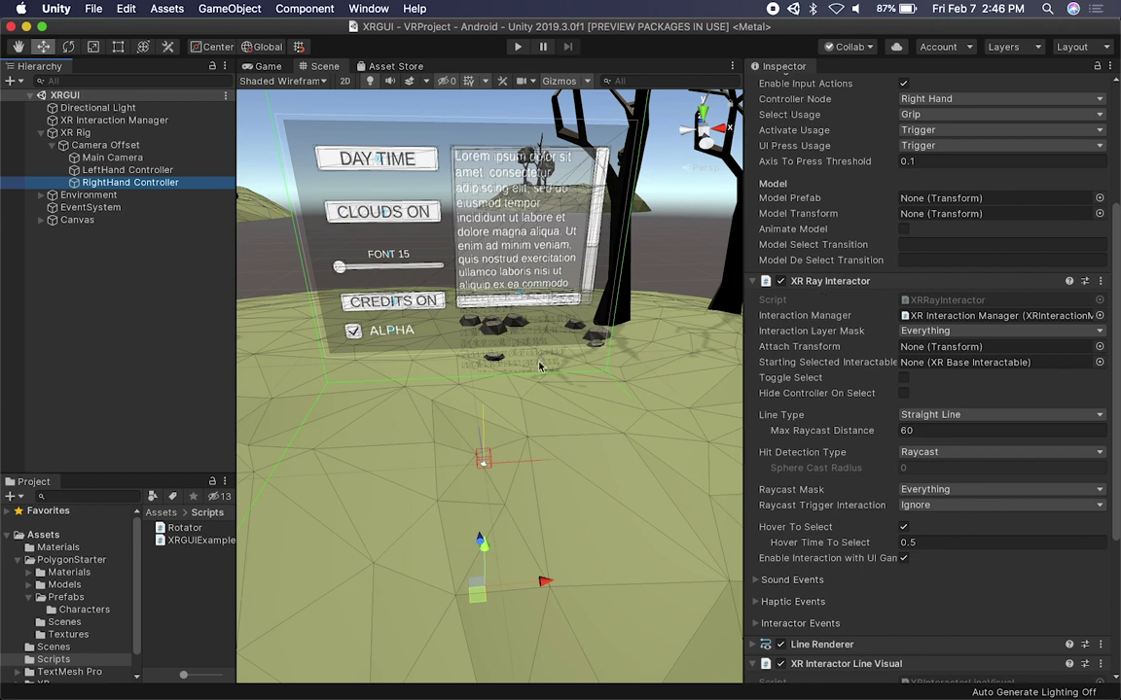
pyautogui.keyDown('alt'); pyautogui.moveTo(574, 392); pyautogui.dragTo(441, 352); pyautogui.keyUp('alt')
pyautogui.keyDown('alt'); pyautogui.moveTo(400, 389); pyautogui.dragTo(416, 388); pyautogui.keyUp('alt')
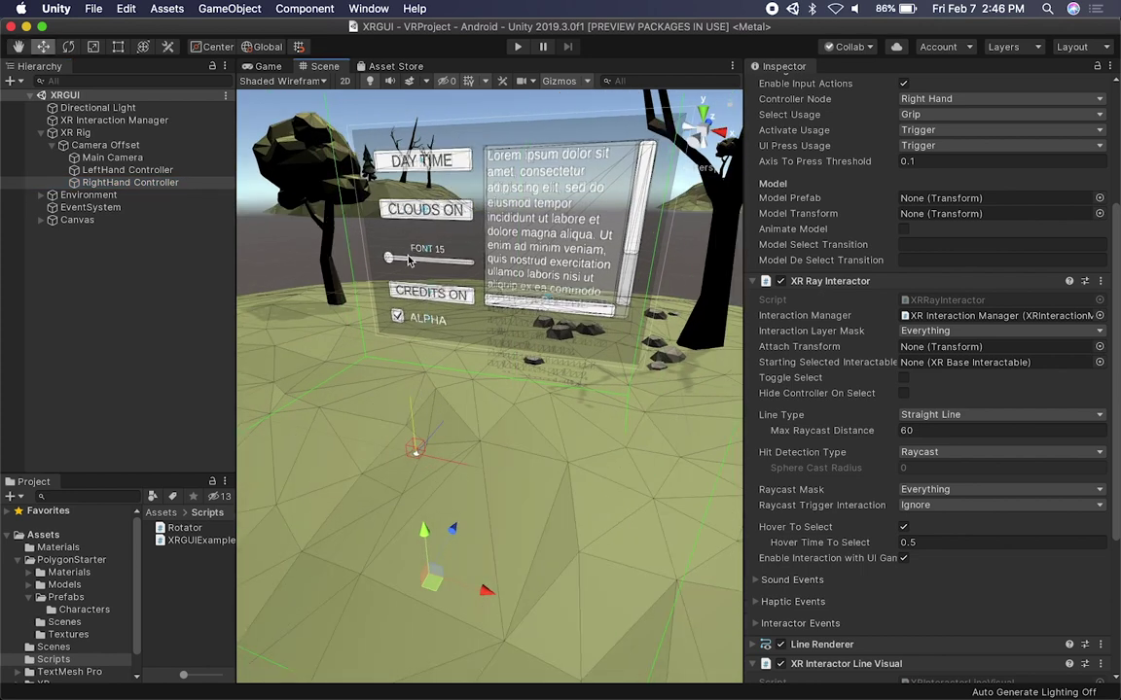
pyautogui.moveTo(441, 264)
pyautogui.keyDown('alt'); pyautogui.mouseDown()
pyautogui.moveTo(533, 291)
pyautogui.moveTo(432, 281)
pyautogui.mouseUp(); pyautogui.keyUp('alt')
pyautogui.keyDown('alt'); pyautogui.moveTo(498, 344); pyautogui.dragTo(481, 384); pyautogui.keyUp('alt')
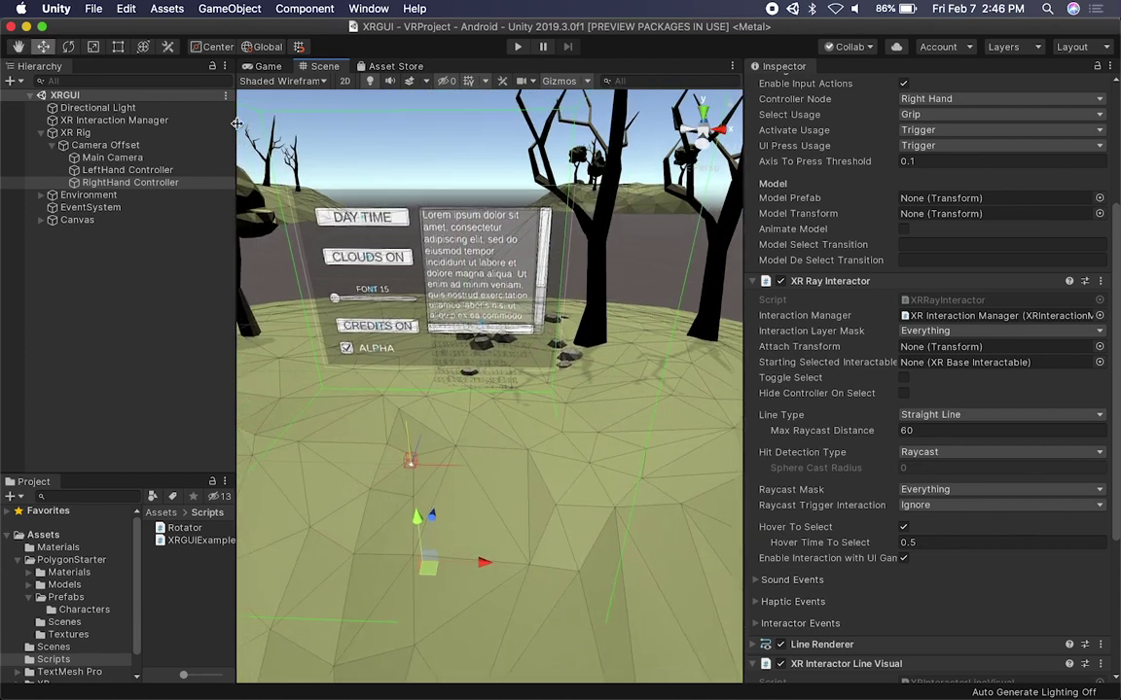
pyautogui.click(145, 173)
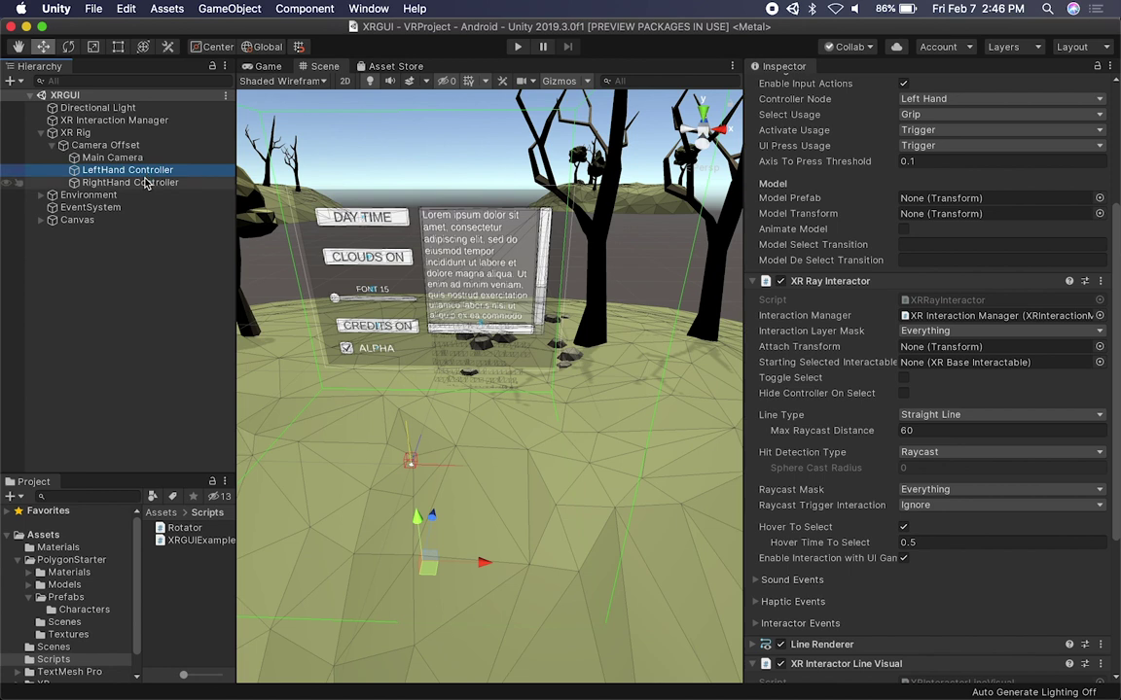
pyautogui.click(146, 183)
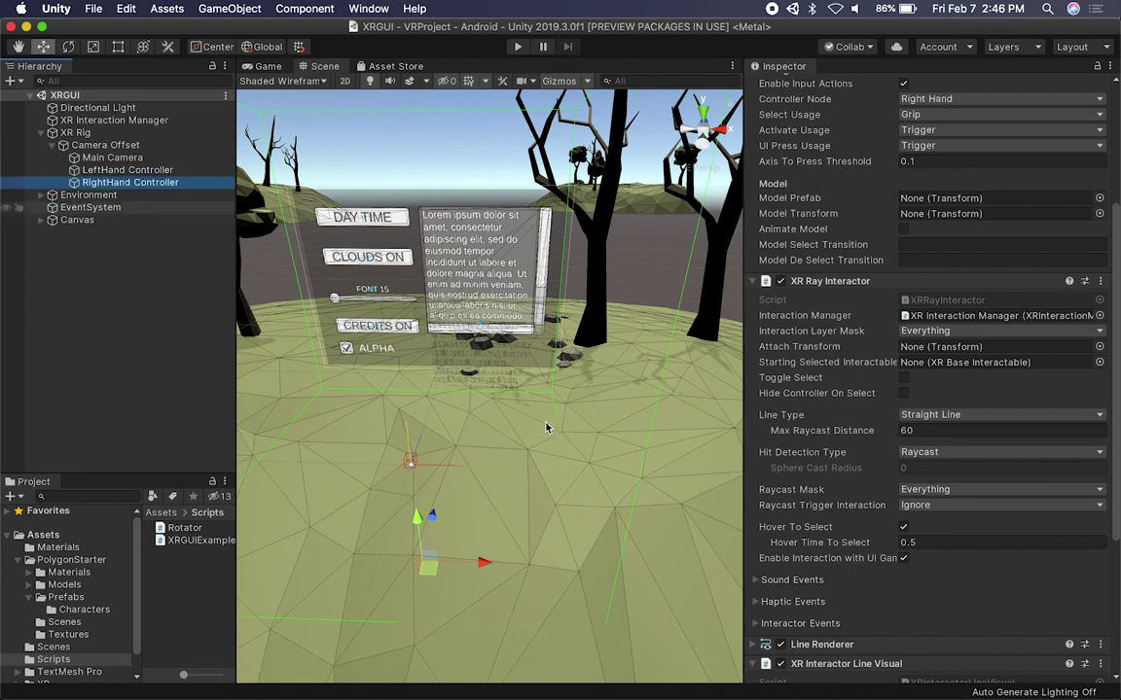
# Step: Enlarge the asset browser and show the PolygonStarter Prefabs folder as large thumbnails
pyautogui.moveTo(102, 474); pyautogui.dragTo(355, 262)
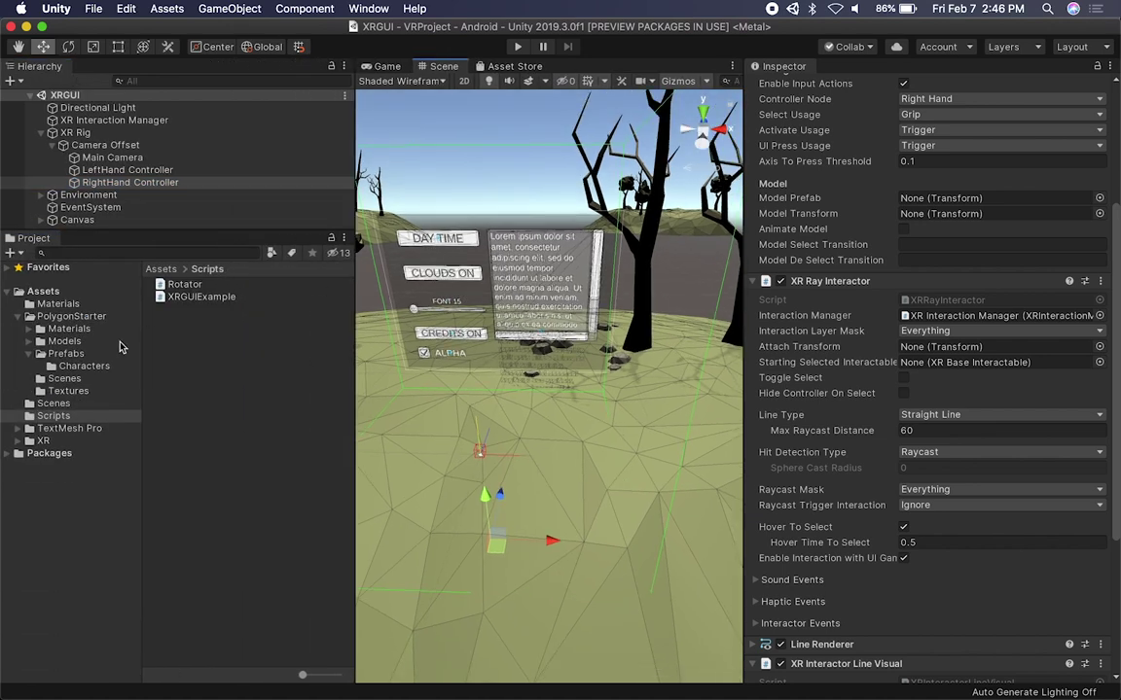
pyautogui.click(82, 354)
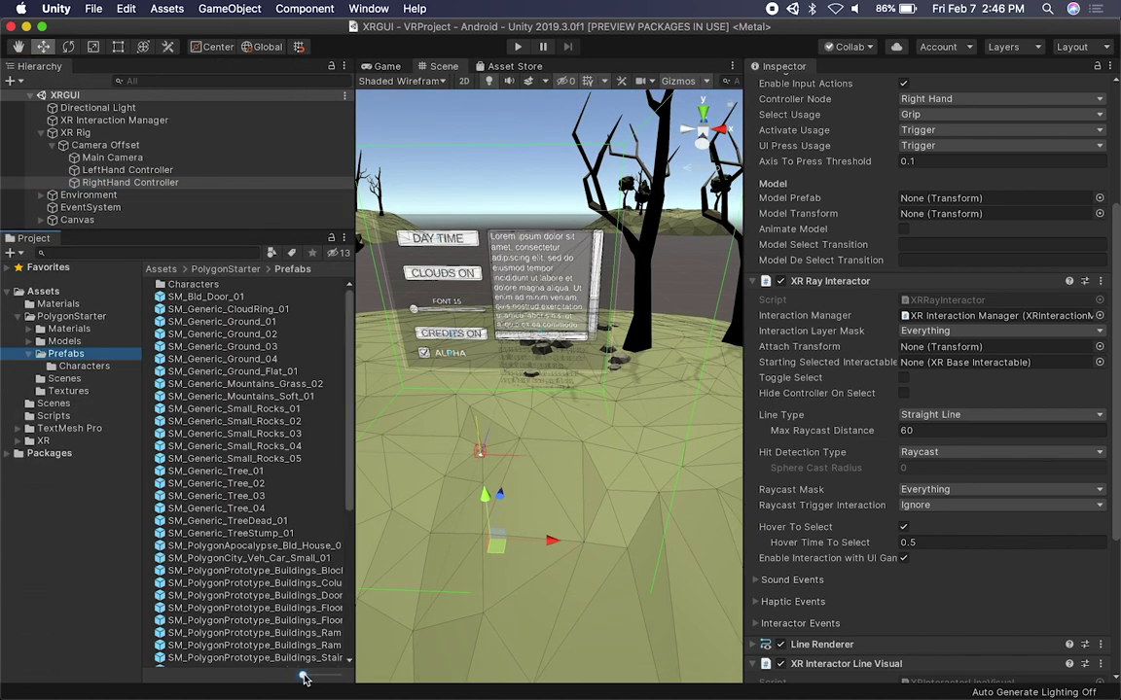
pyautogui.moveTo(303, 678); pyautogui.dragTo(336, 674)
# Step: Find the SM_PolygonPrototype_Buildings_Block_1x1_01P prefab and place it in the scene in front of the UI canvas
pyautogui.scroll(-8, 272, 530)
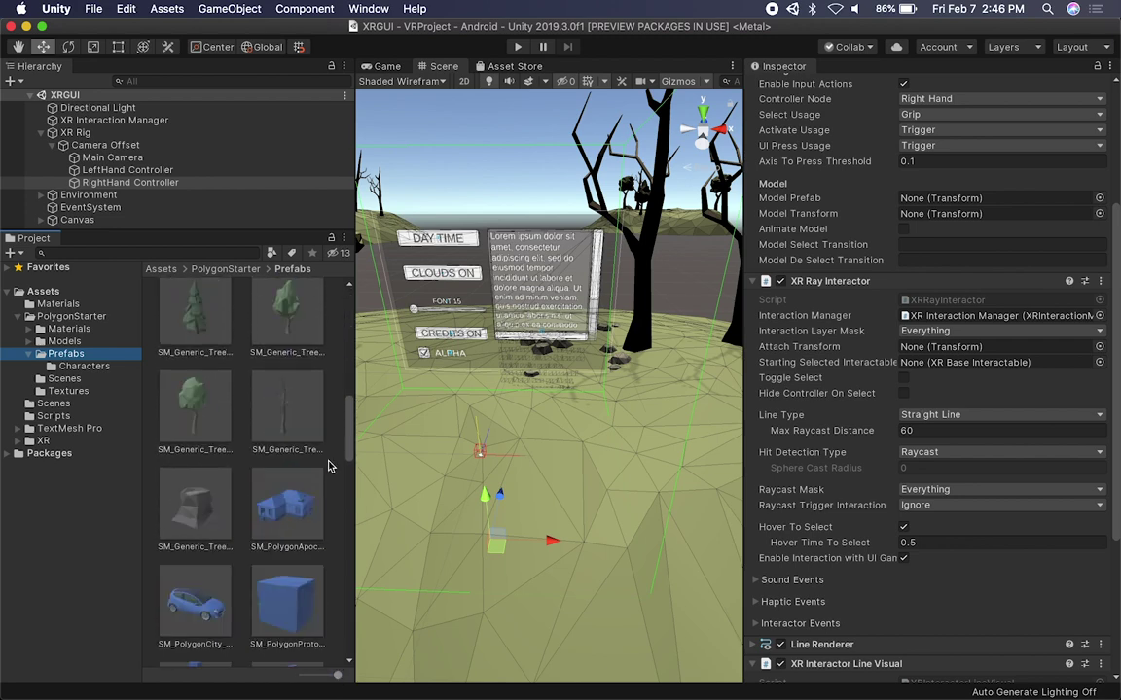
pyautogui.moveTo(352, 431); pyautogui.dragTo(340, 491)
pyautogui.scroll(3, 308, 430)
pyautogui.moveTo(272, 352); pyautogui.dragTo(492, 491)
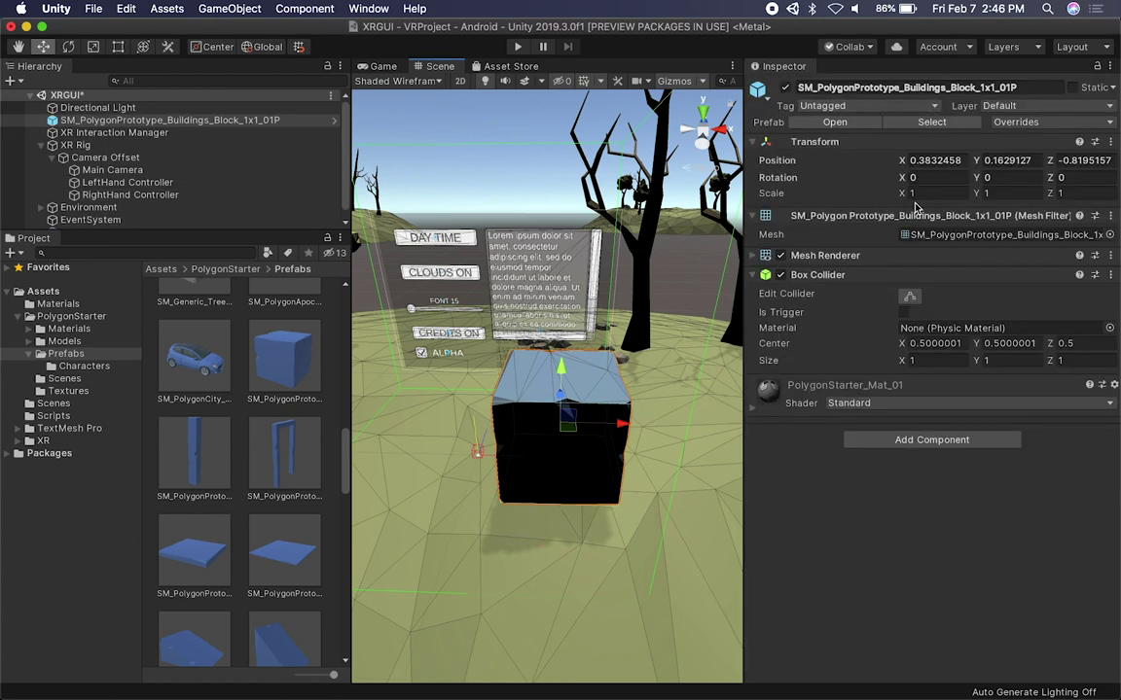
# Step: Set the block's scale to 0.3 on X, Y and Z and check its size in the scene
pyautogui.click(926, 195)
pyautogui.write('.3')
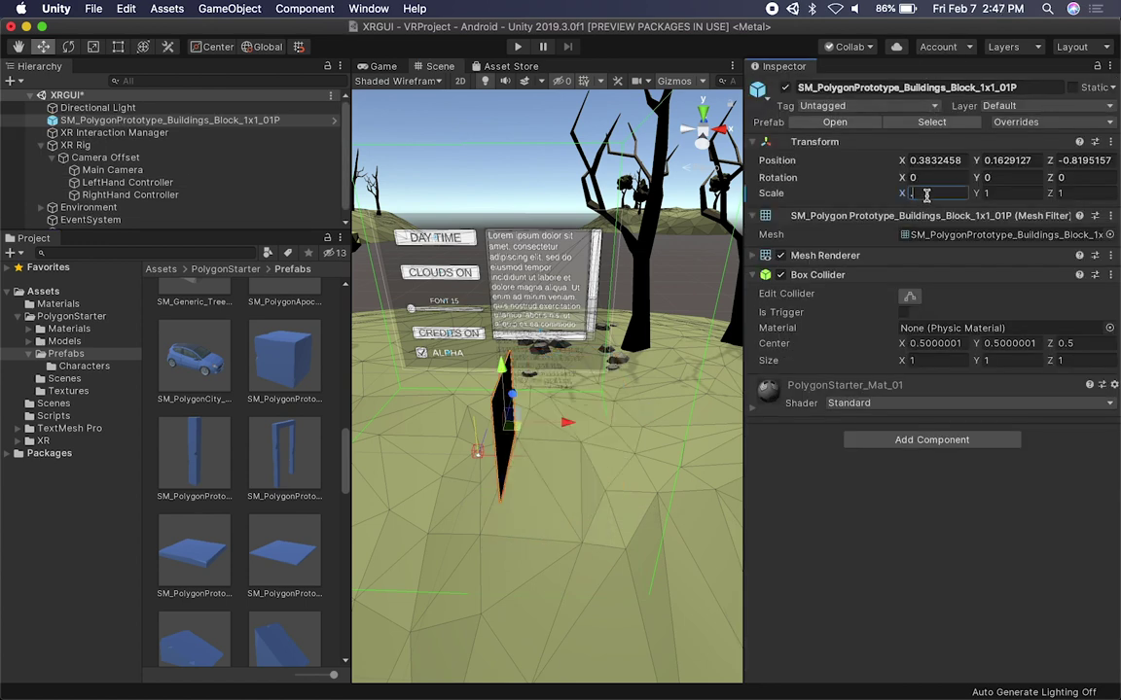
pyautogui.write('.3')
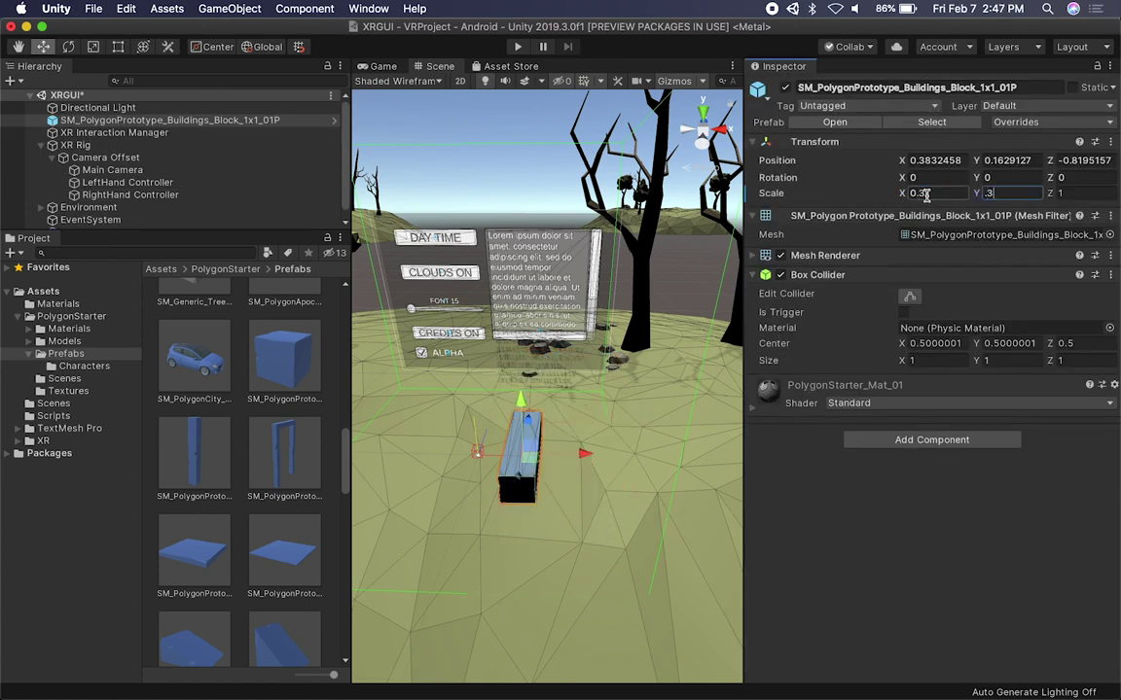
pyautogui.press('Tab')
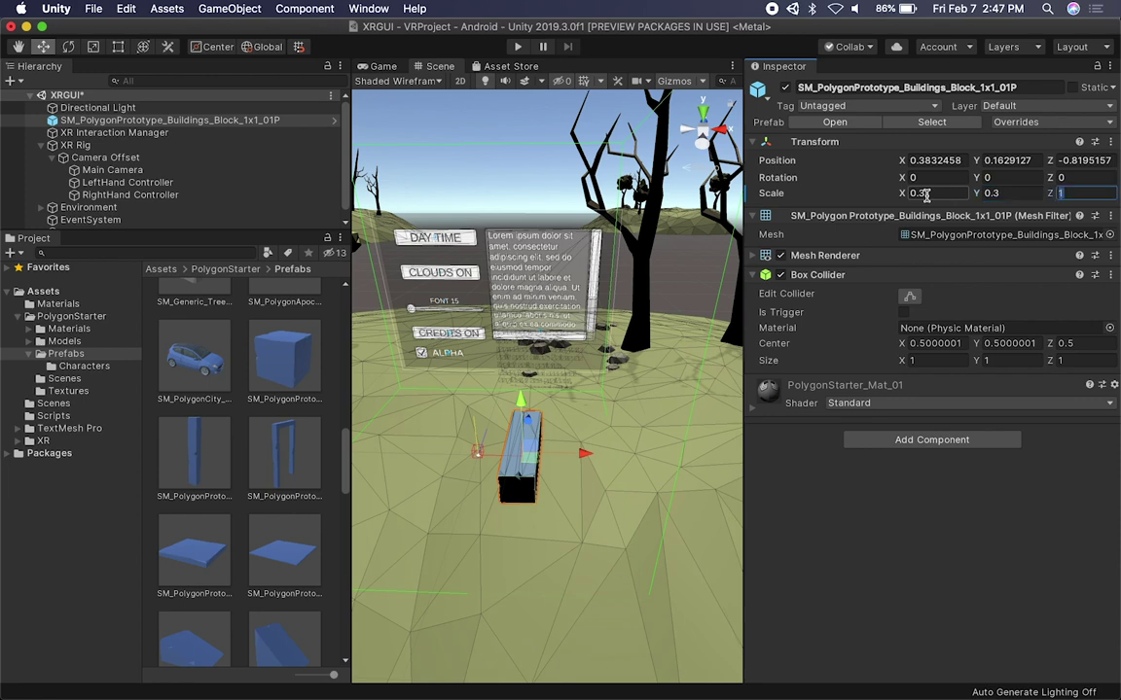
pyautogui.write('.3')
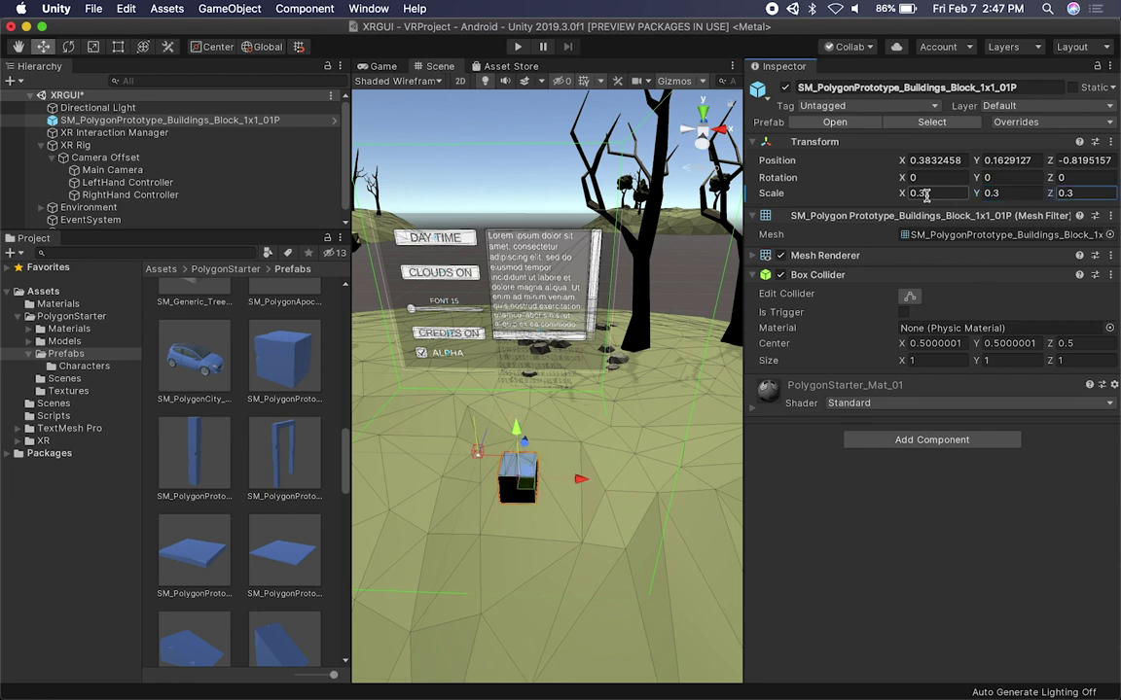
pyautogui.keyDown('alt'); pyautogui.moveTo(533, 473); pyautogui.dragTo(556, 438); pyautogui.keyUp('alt')
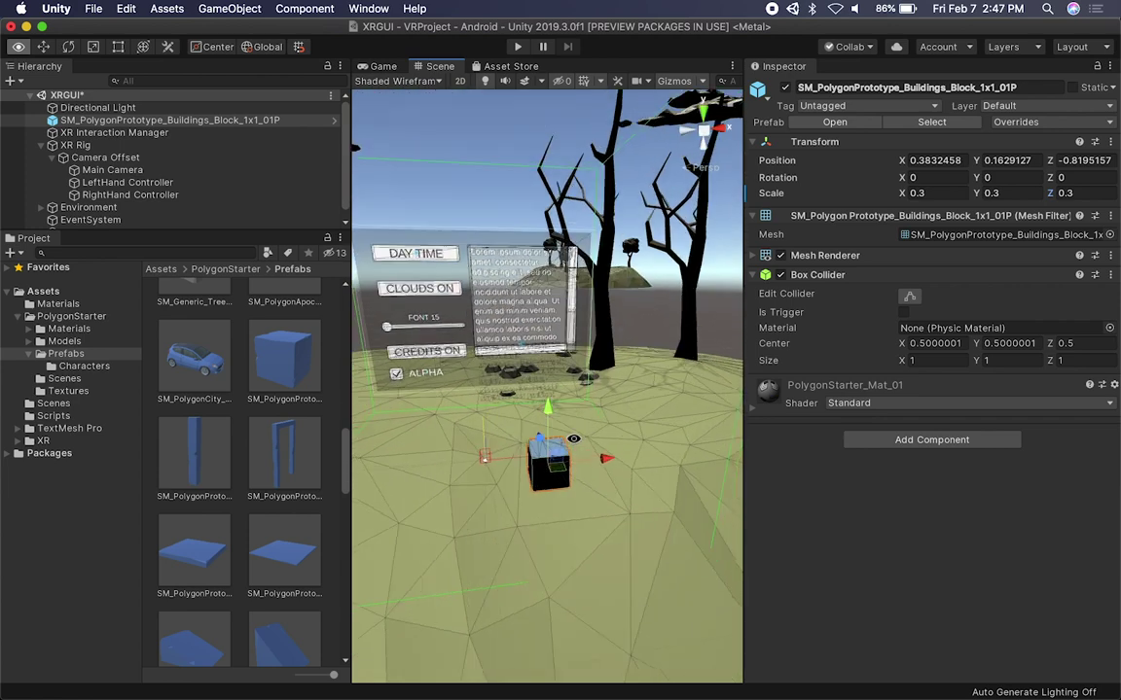
# Step: Set the block's scale to 0.5 on X, Y and Z
pyautogui.click(936, 194)
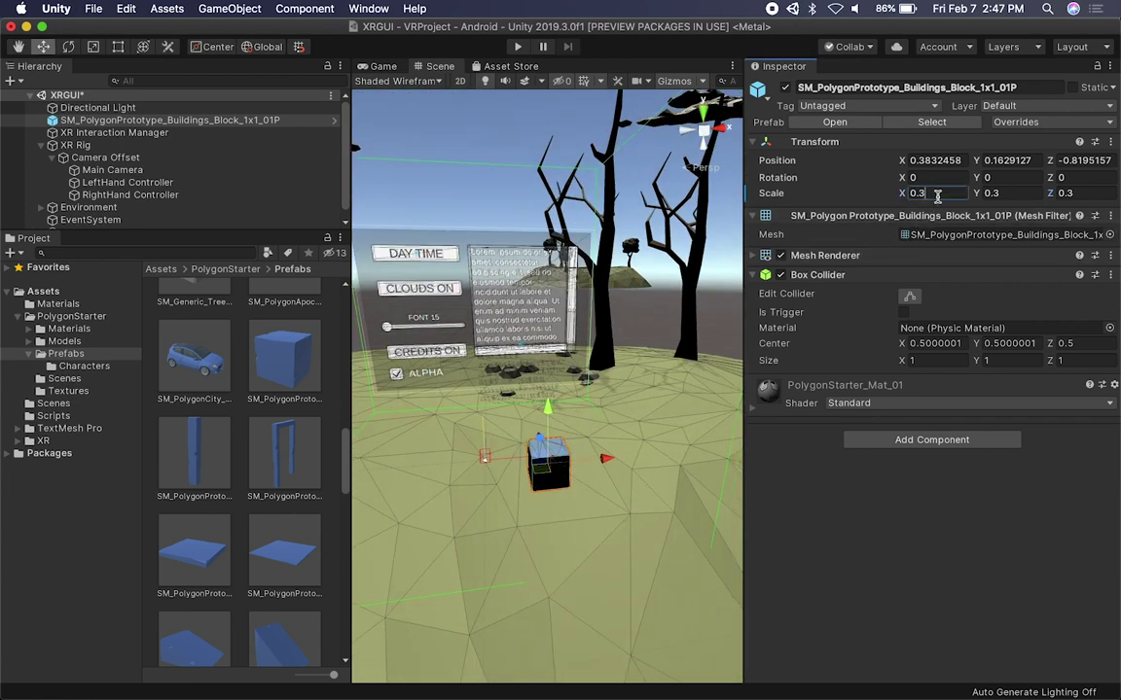
pyautogui.write('0.5')
pyautogui.click(1019, 195)
pyautogui.write('0.5')
pyautogui.click(1057, 192)
pyautogui.write('0.5')
# Step: Move the block down beside the XR Rig, to about X 0.13, Y 0.03, Z -0.29
pyautogui.moveTo(548, 425)
pyautogui.keyDown('alt'); pyautogui.mouseDown()
pyautogui.moveTo(525, 428)
pyautogui.moveTo(588, 429)
pyautogui.moveTo(538, 403)
pyautogui.mouseUp(); pyautogui.keyUp('alt')
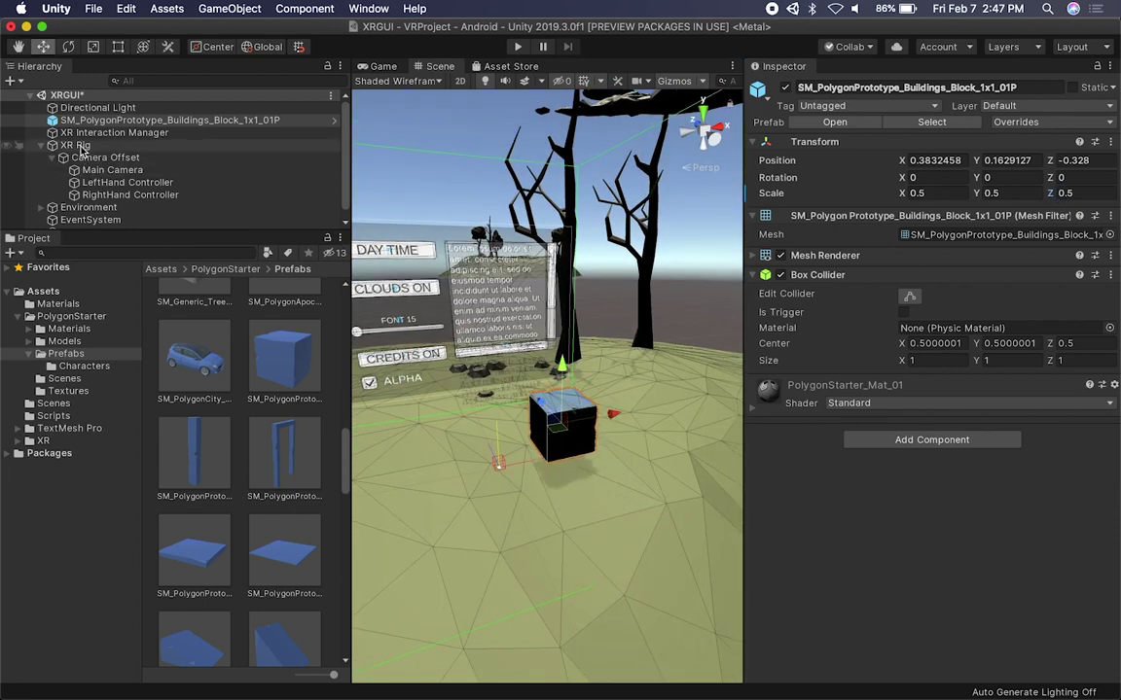
pyautogui.click(75, 145)
pyautogui.keyDown('alt'); pyautogui.moveTo(399, 313); pyautogui.dragTo(554, 365); pyautogui.keyUp('alt')
pyautogui.click(566, 388)
pyautogui.press('f')
pyautogui.keyDown('alt'); pyautogui.moveTo(610, 403); pyautogui.dragTo(569, 457); pyautogui.keyUp('alt')
pyautogui.press('q')
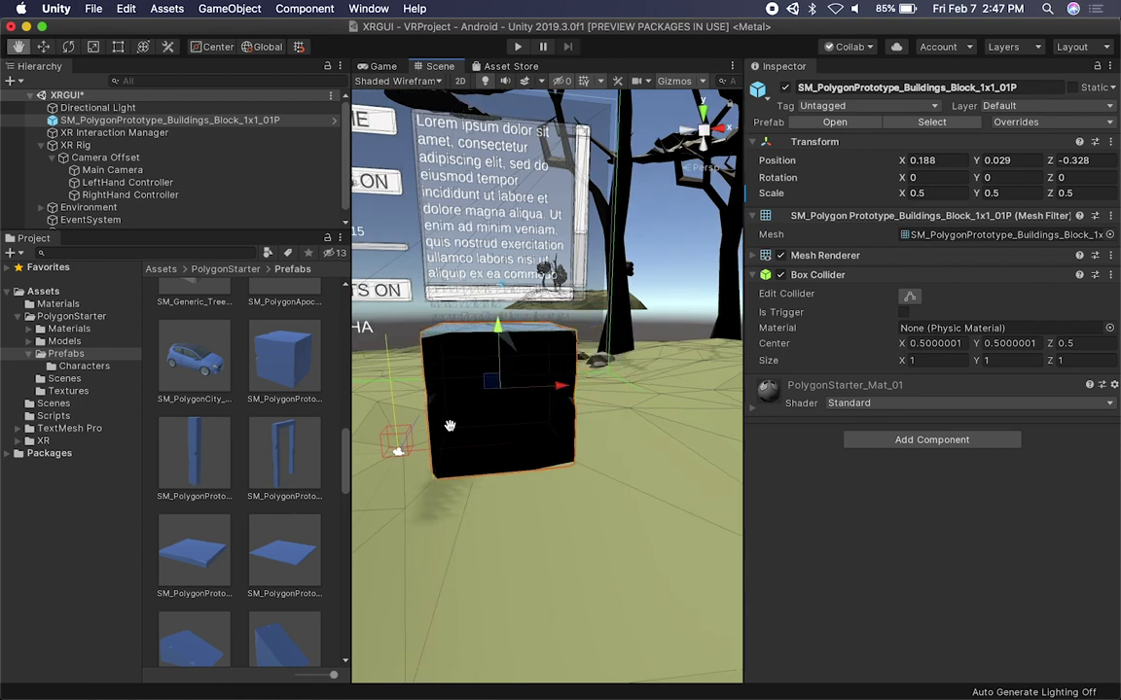
pyautogui.moveTo(450, 426); pyautogui.dragTo(477, 422, button='middle')
pyautogui.keyDown('alt'); pyautogui.moveTo(473, 424); pyautogui.dragTo(444, 444); pyautogui.keyUp('alt')
pyautogui.press('w')
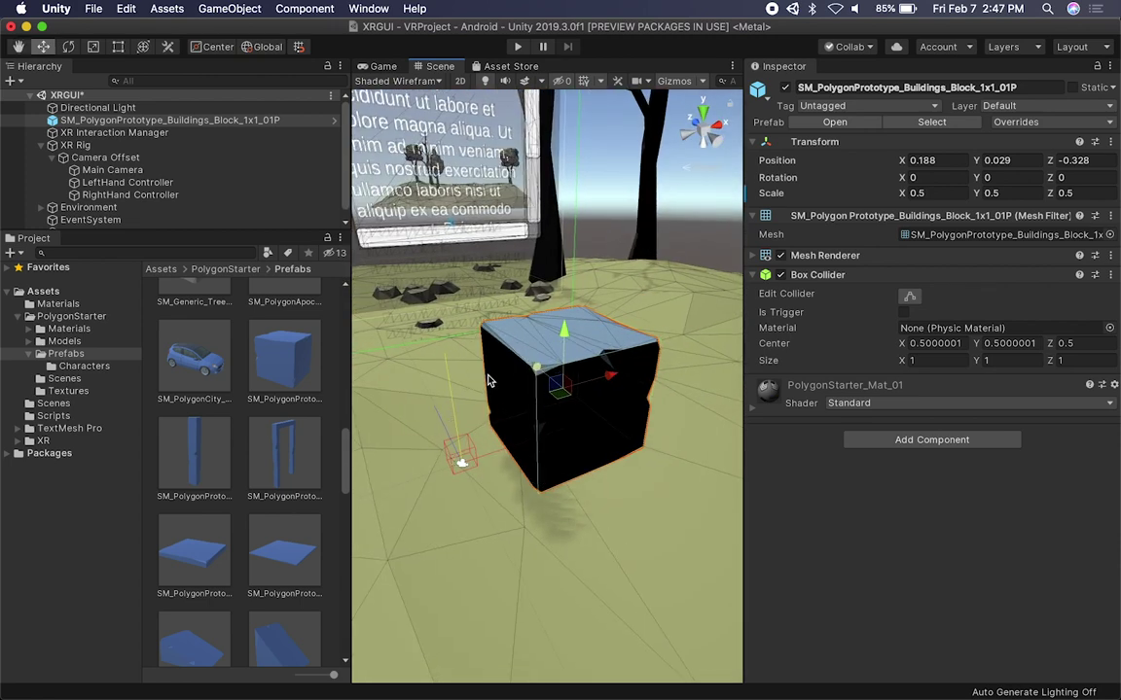
pyautogui.keyDown('alt'); pyautogui.moveTo(463, 394); pyautogui.dragTo(513, 366); pyautogui.keyUp('alt')
pyautogui.moveTo(595, 364); pyautogui.dragTo(584, 370)
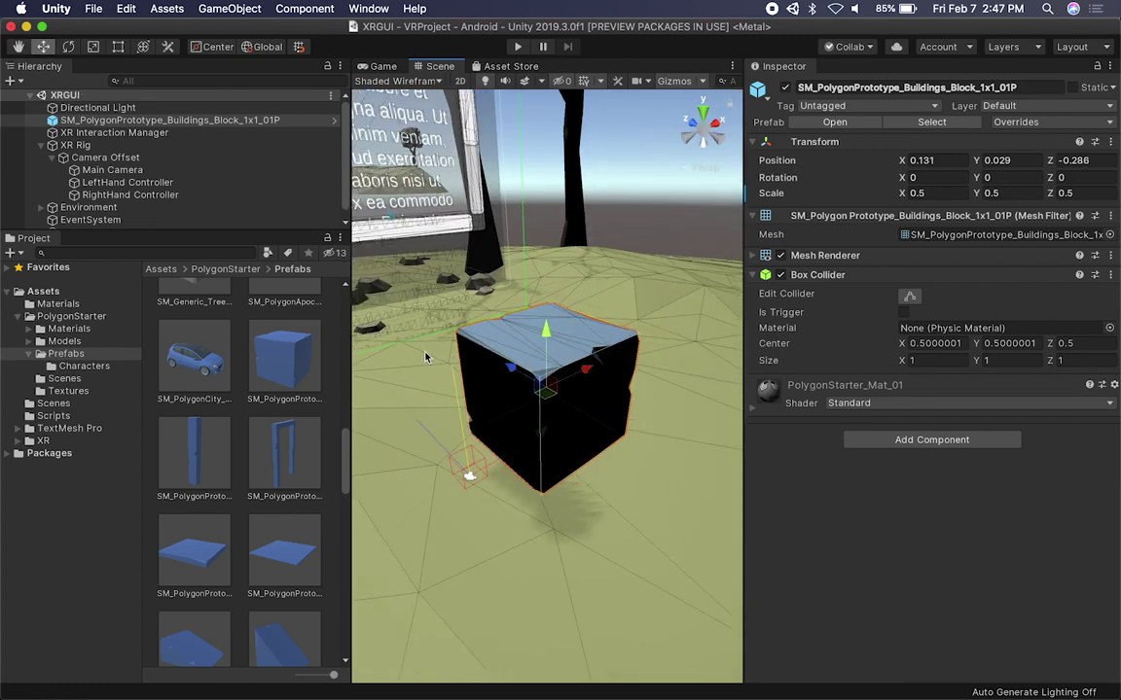
# Step: Find the SM_Veh_Plane_Stunt_01 prefab and add it to the scene near the block
pyautogui.scroll(-5, 260, 503)
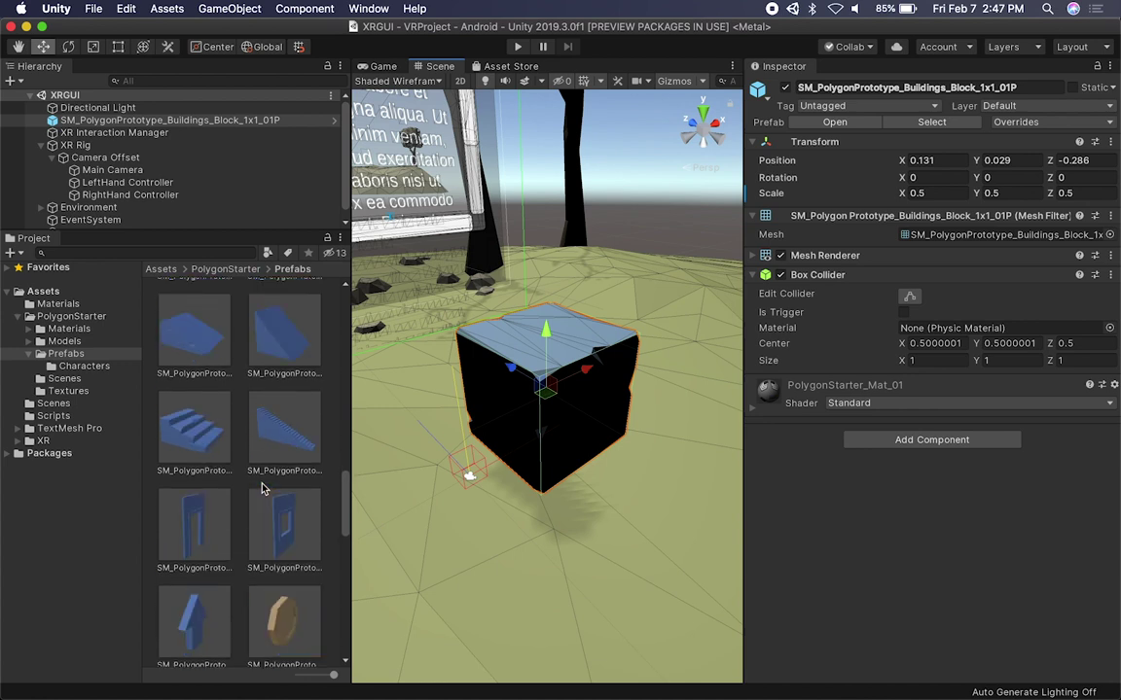
pyautogui.moveTo(346, 509); pyautogui.dragTo(328, 616)
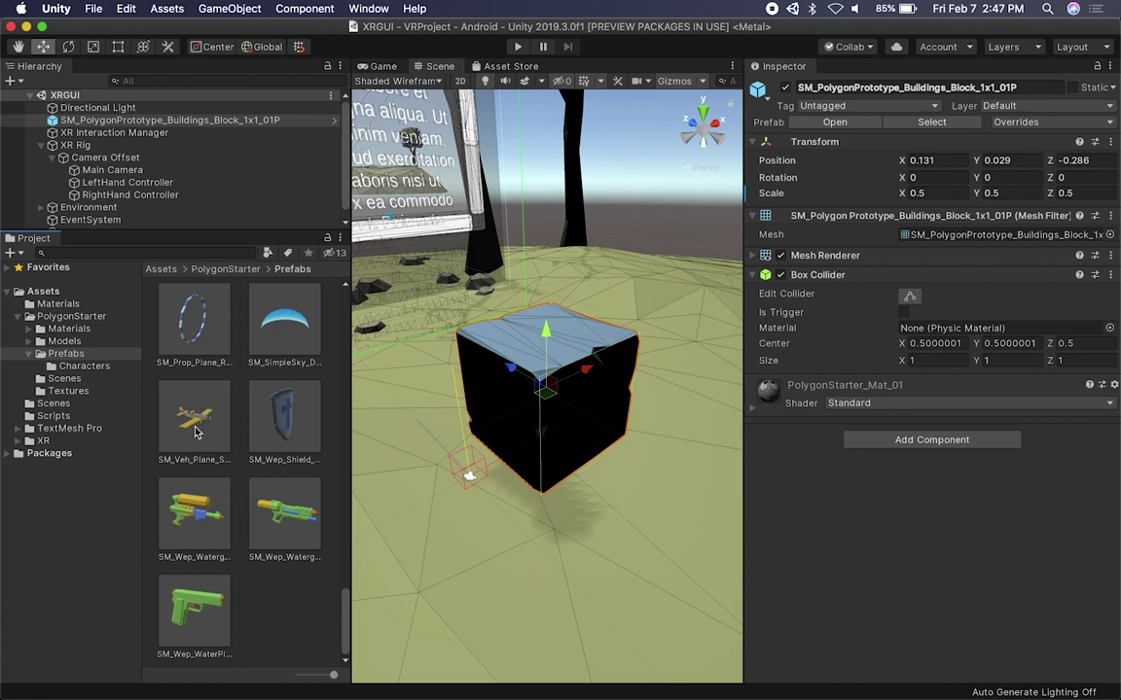
pyautogui.moveTo(205, 424); pyautogui.dragTo(599, 351)
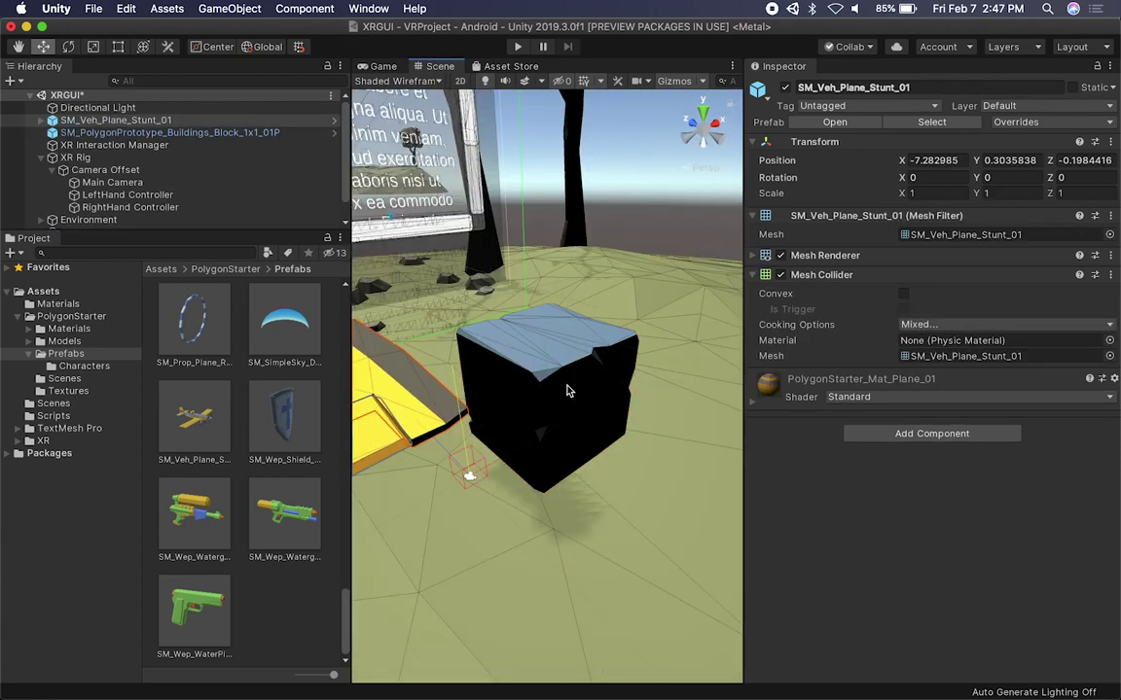
# Step: Set the stunt plane's scale to 0.1 on X, Y and Z
pyautogui.scroll(-5, 569, 390)
pyautogui.click(934, 192)
pyautogui.write('.1')
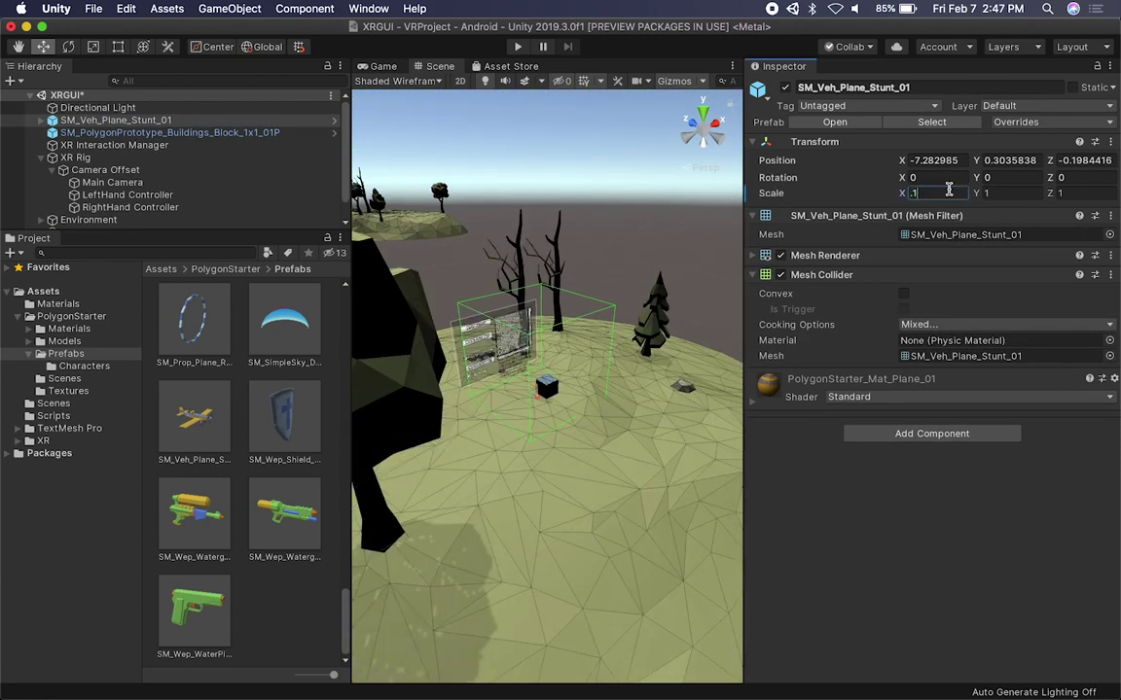
pyautogui.write('.1')
pyautogui.press('Tab')
pyautogui.write('.1')
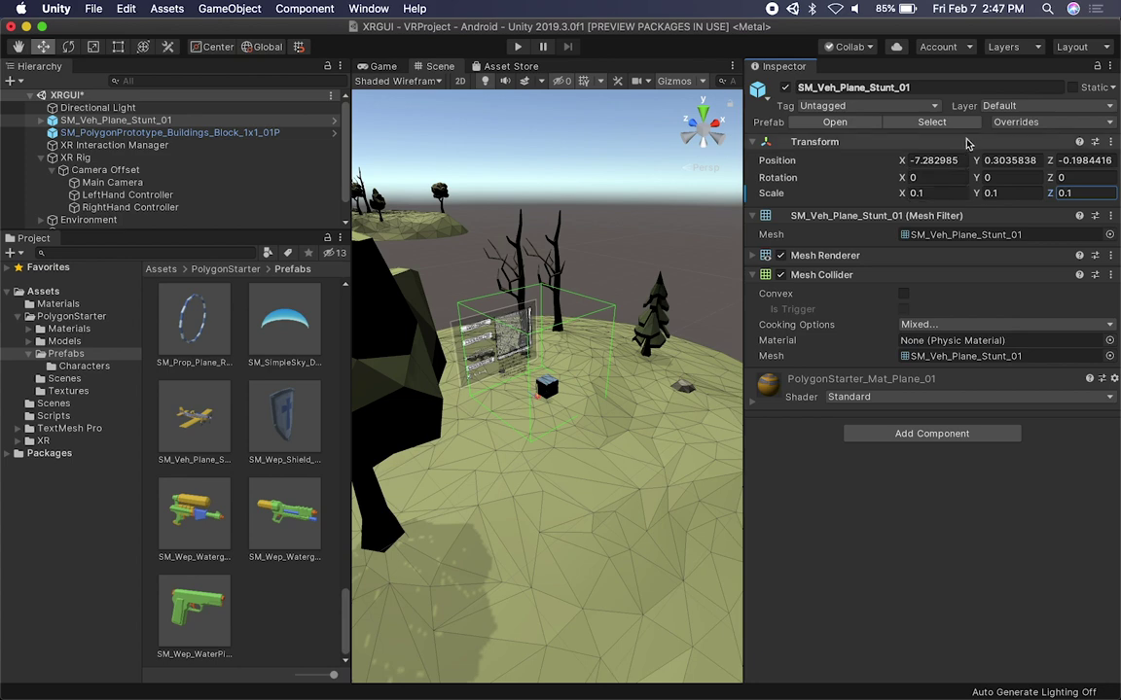
# Step: Set the stunt plane's position to 0 on X, Y and Z and frame it in the scene
pyautogui.click(934, 161)
pyautogui.write('0')
pyautogui.press('Tab')
pyautogui.write('0')
pyautogui.press('Tab')
pyautogui.write('0')
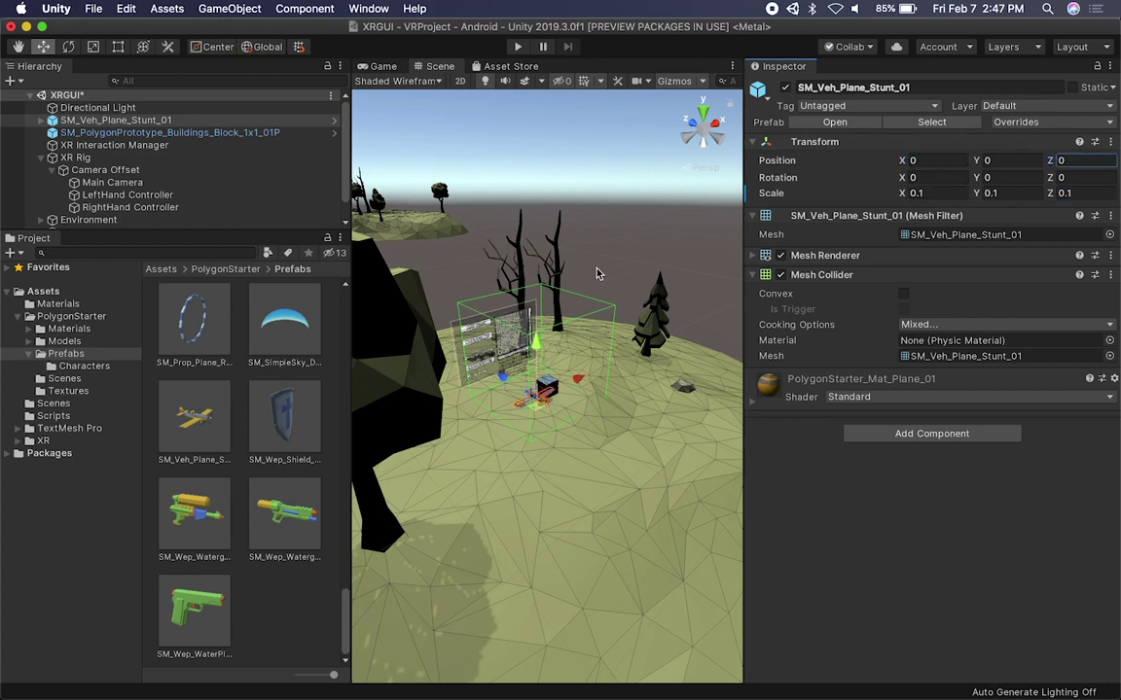
pyautogui.press('Return')
pyautogui.press('f')
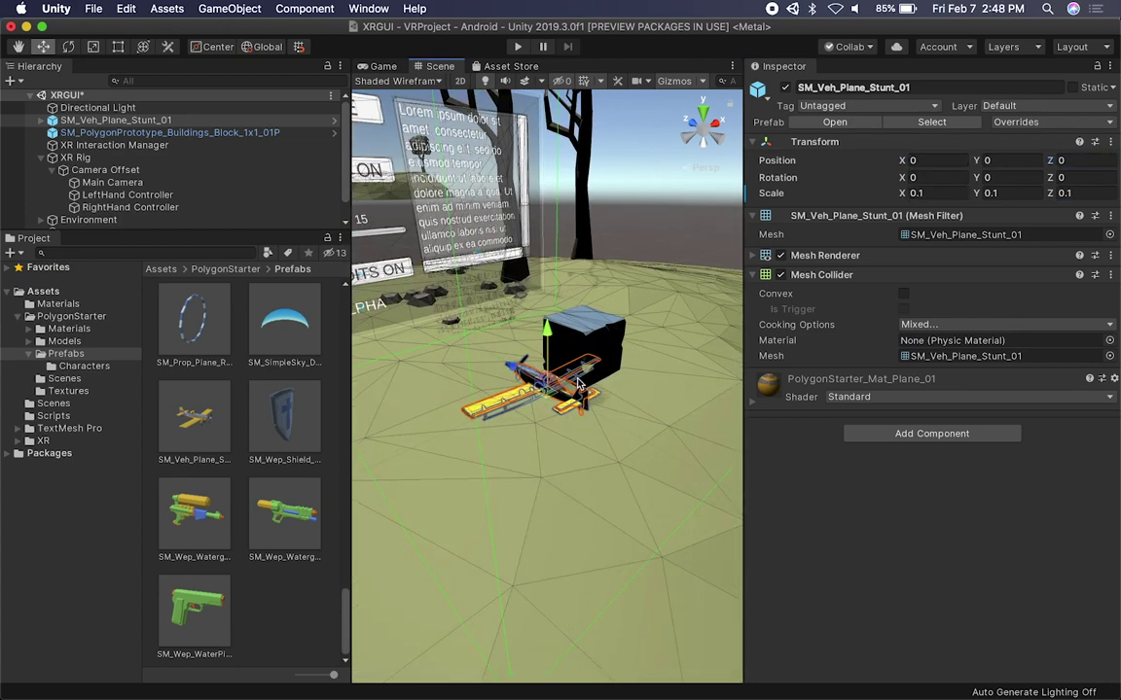
# Step: Shrink the stunt plane uniformly to a scale of about 0.03 and set it on top of the block at about X 0.3, Y 0.58
pyautogui.moveTo(587, 369); pyautogui.dragTo(596, 260)
pyautogui.press('f')
pyautogui.scroll(10, 615, 354)
pyautogui.press('r')
pyautogui.moveTo(546, 392); pyautogui.dragTo(500, 414)
pyautogui.press('w')
pyautogui.moveTo(551, 334); pyautogui.dragTo(498, 286)
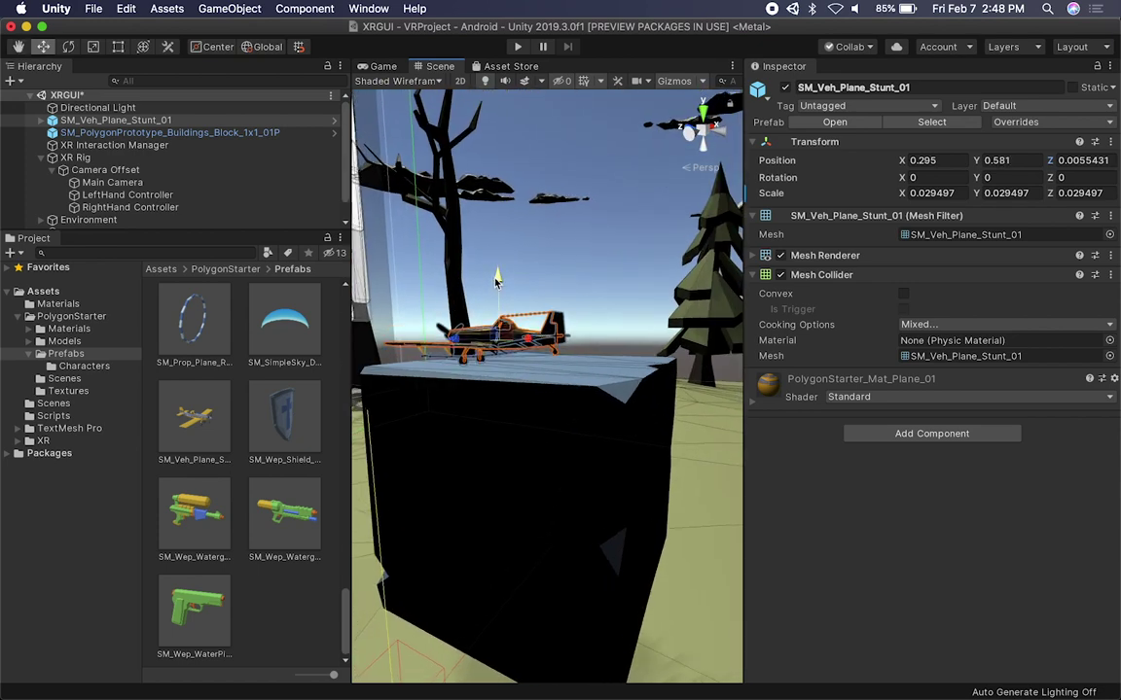
# Step: Add the SM_Wep_Watergun_01 prefab on top of the block beside the plane
pyautogui.keyDown('alt'); pyautogui.moveTo(590, 286); pyautogui.dragTo(463, 397); pyautogui.keyUp('alt')
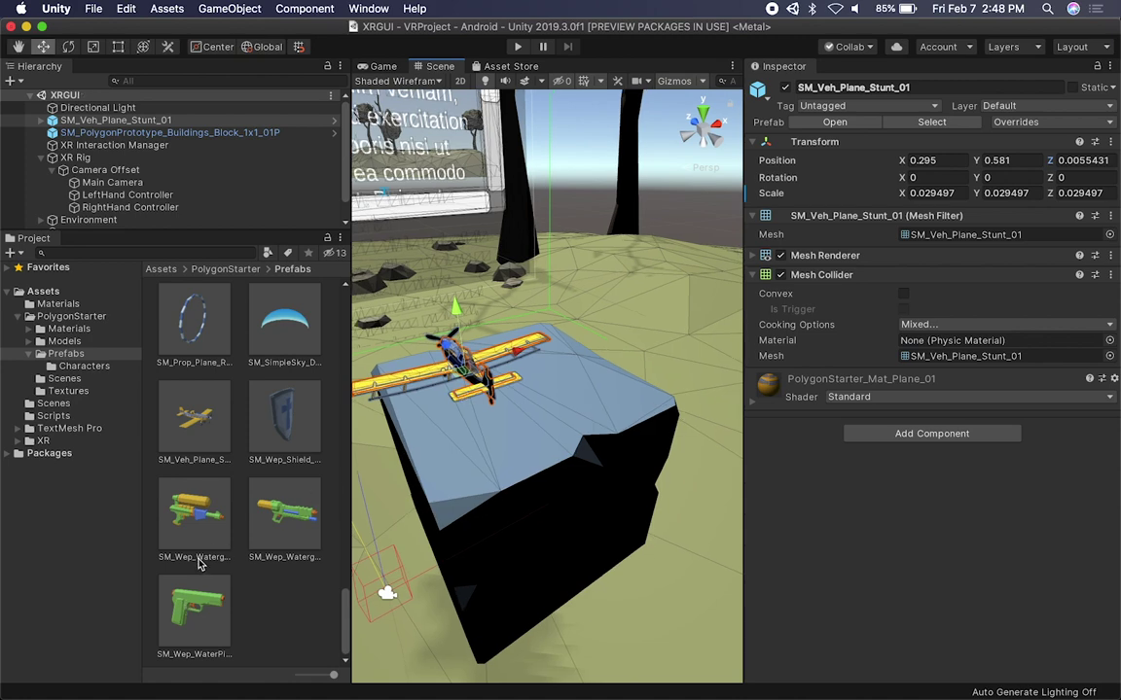
pyautogui.moveTo(194, 538); pyautogui.dragTo(443, 282)
pyautogui.keyDown('alt'); pyautogui.moveTo(552, 359); pyautogui.dragTo(763, 169); pyautogui.keyUp('alt')
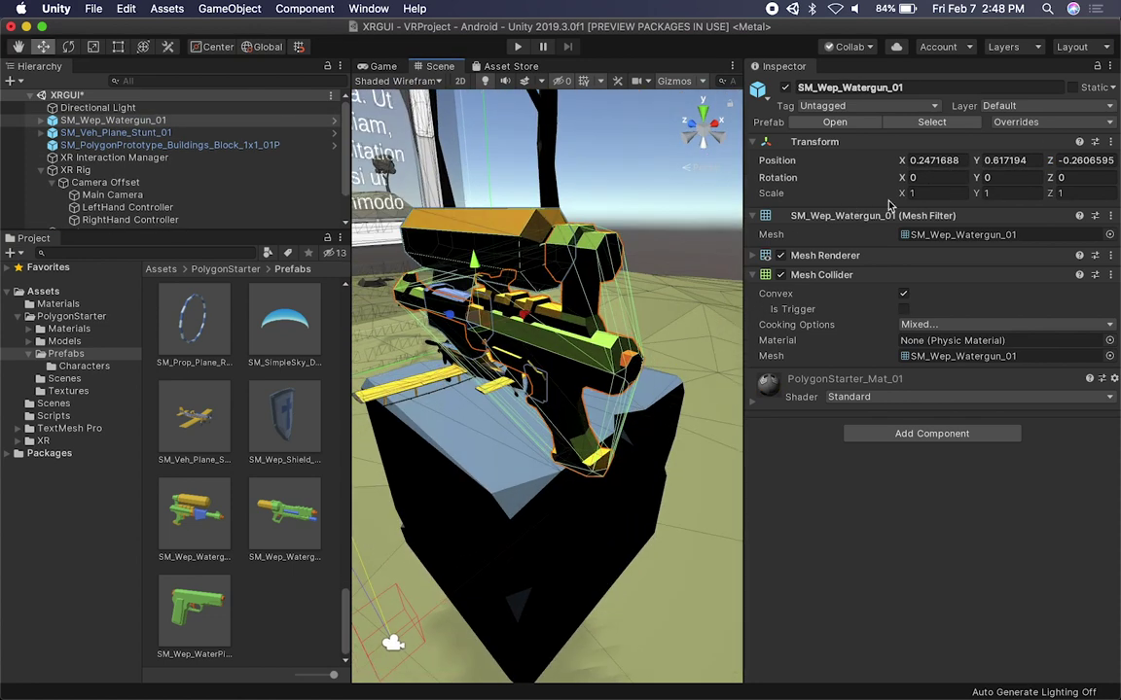
# Step: Set the water gun's scale to X 0.5, Y 0.6 and Z 0.5
pyautogui.write('.5')
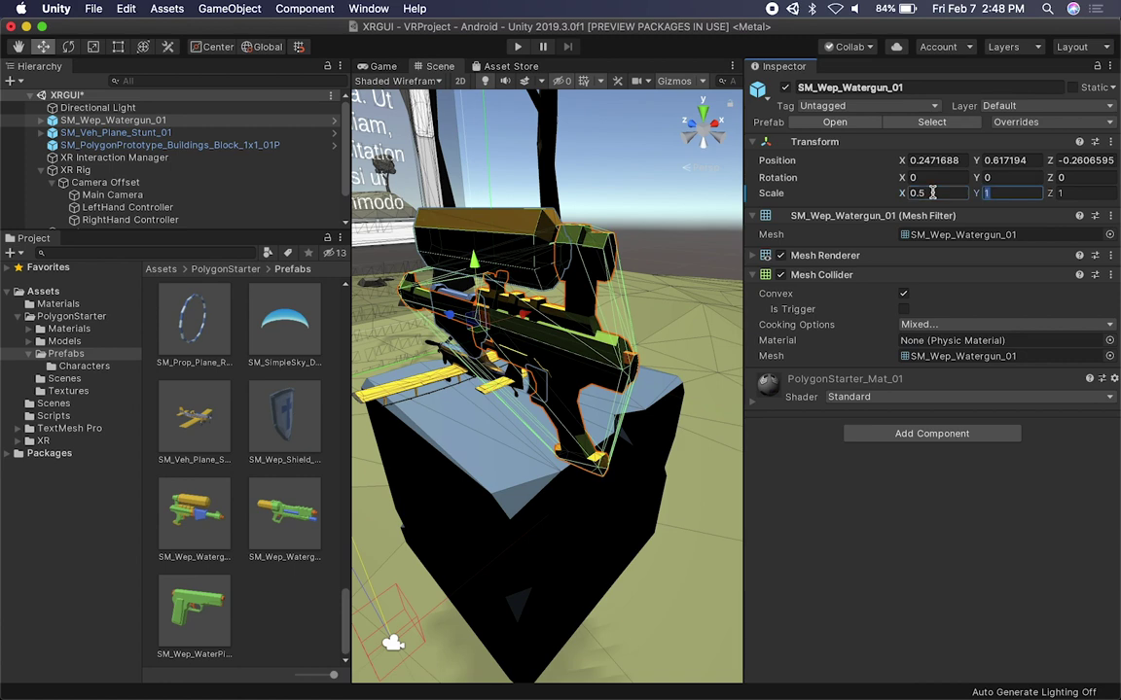
pyautogui.write('.6')
pyautogui.press('Tab')
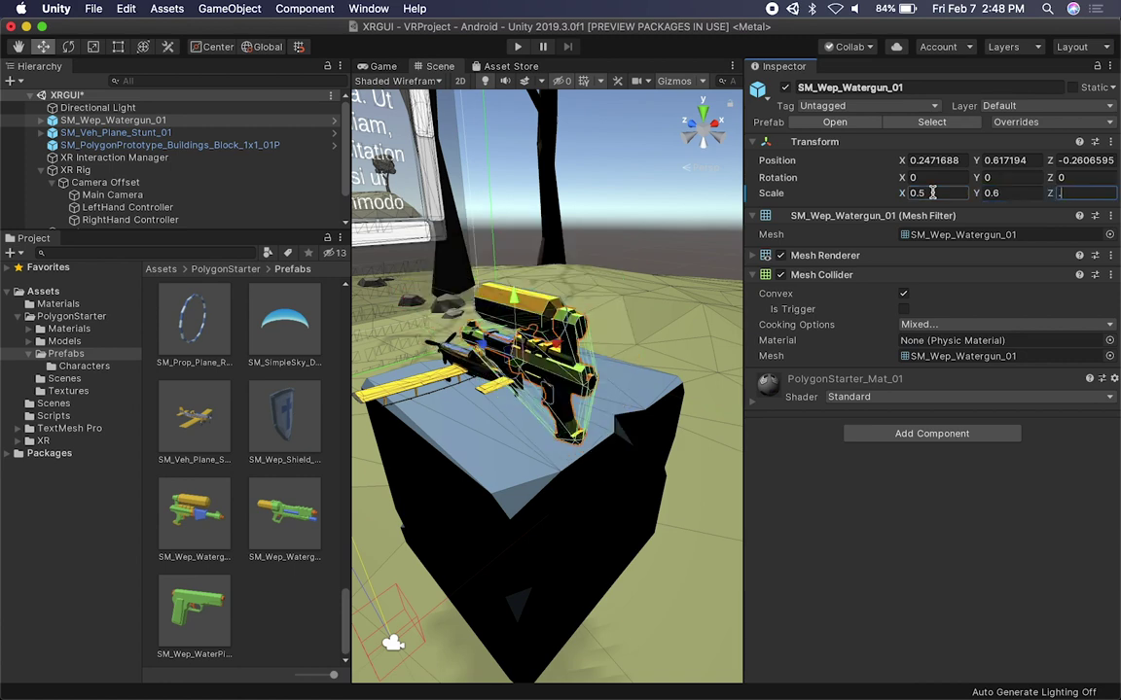
pyautogui.moveTo(509, 387)
pyautogui.keyDown('alt'); pyautogui.mouseDown()
pyautogui.moveTo(505, 290)
pyautogui.moveTo(494, 385)
pyautogui.mouseUp(); pyautogui.keyUp('alt')
# Step: Rotate the water gun to -90 degrees on Z so it lies on its side
pyautogui.press('e')
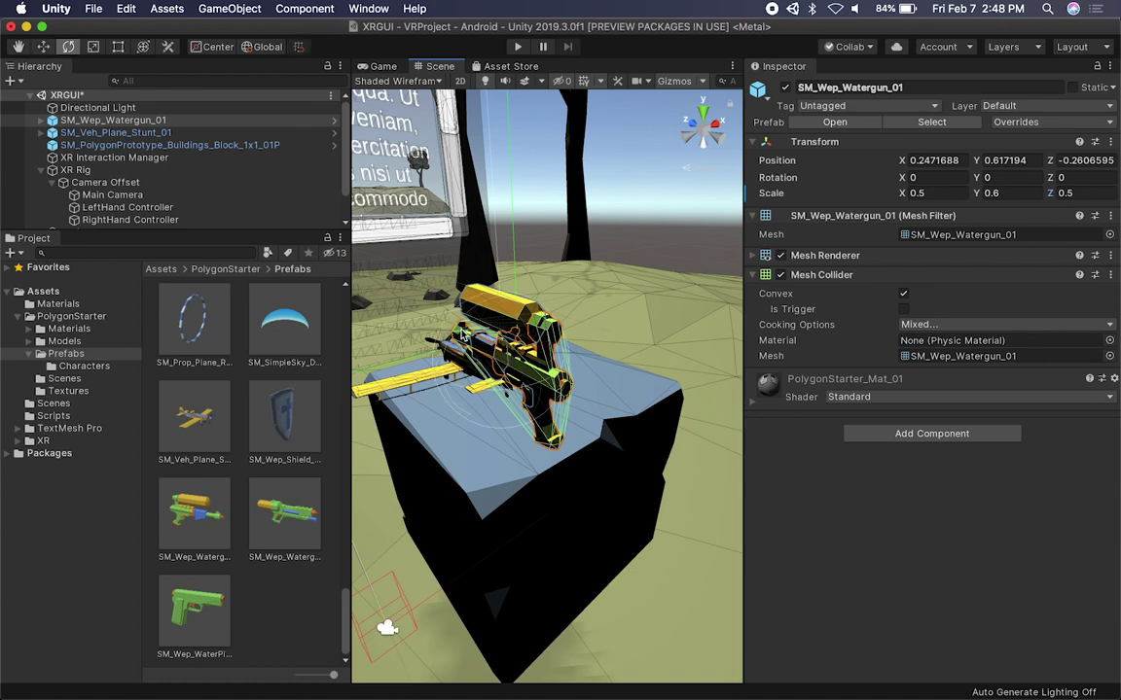
pyautogui.moveTo(463, 335); pyautogui.dragTo(498, 389)
pyautogui.click(1098, 178)
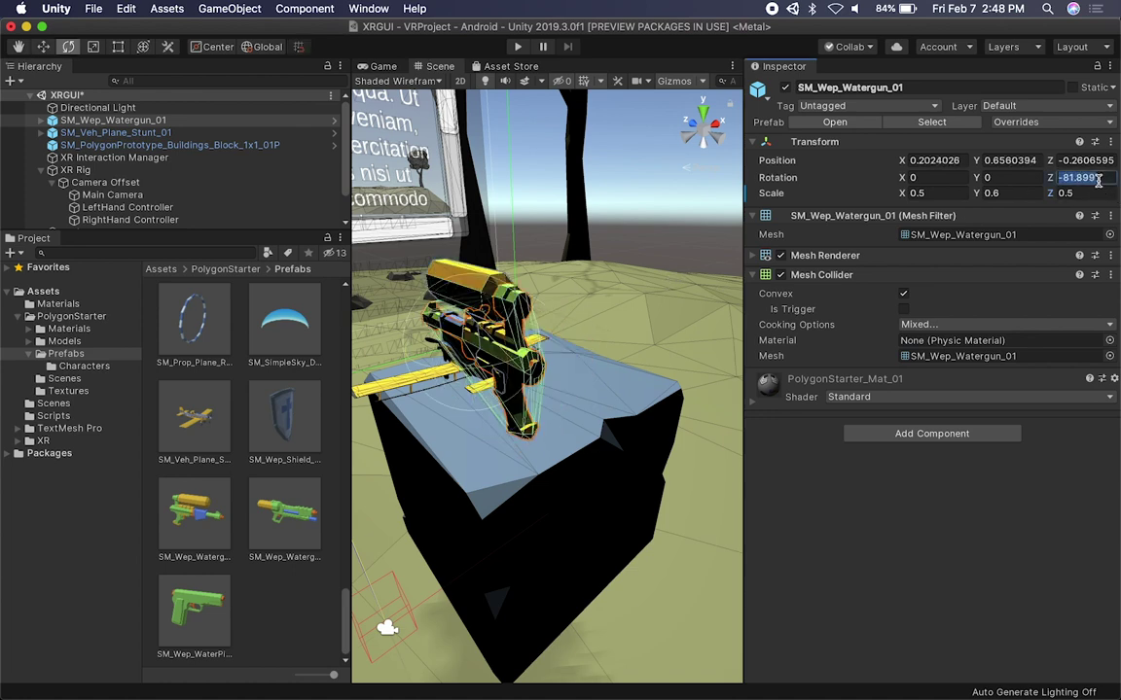
pyautogui.write('-90')
# Step: Lower the water gun onto the block's top beside the plane at about X 0.17, Y 0.553, Z -0.214
pyautogui.click(525, 313)
pyautogui.press('w')
pyautogui.moveTo(493, 304); pyautogui.dragTo(488, 356)
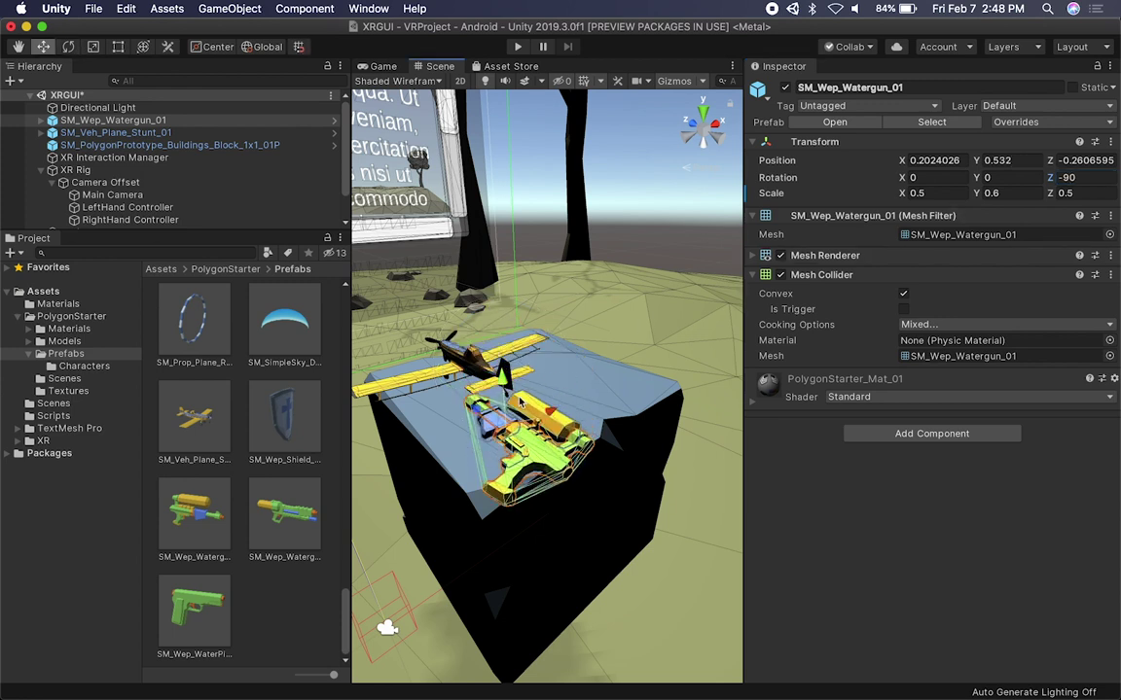
pyautogui.moveTo(541, 409); pyautogui.dragTo(621, 380)
pyautogui.moveTo(625, 316); pyautogui.dragTo(552, 362)
pyautogui.moveTo(631, 363); pyautogui.dragTo(531, 411)
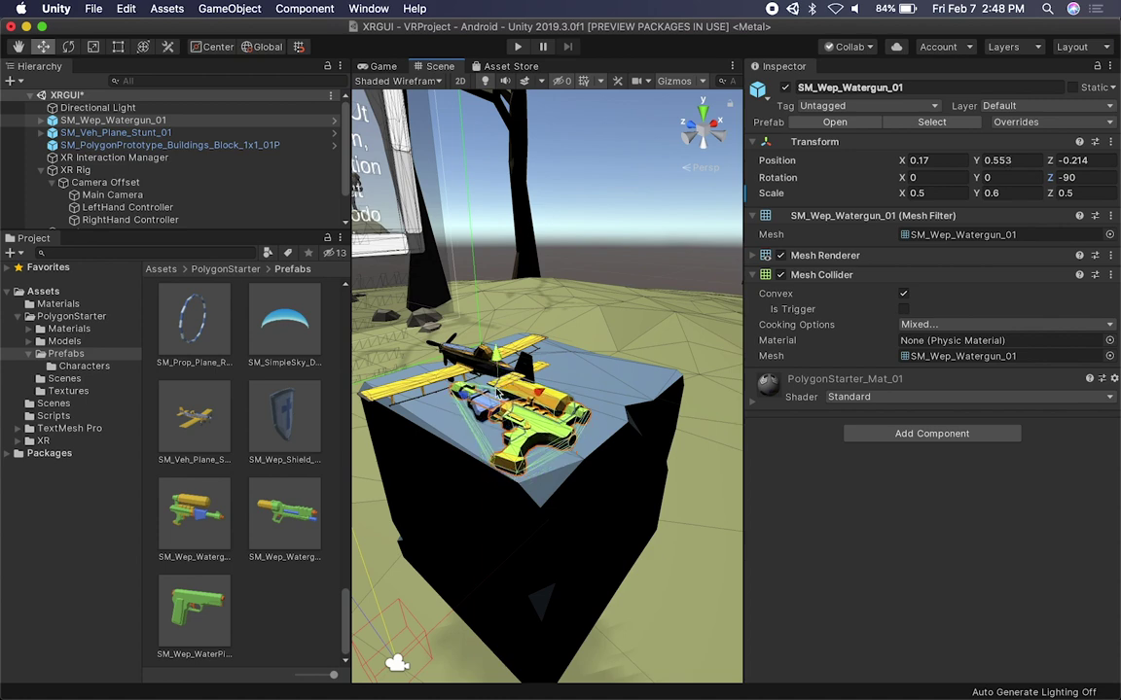
# Step: Turn the water gun to about -81 degrees on Y and shift it away from the plane to about Z -0.239
pyautogui.press('e')
pyautogui.moveTo(453, 449); pyautogui.dragTo(661, 389)
pyautogui.press('w')
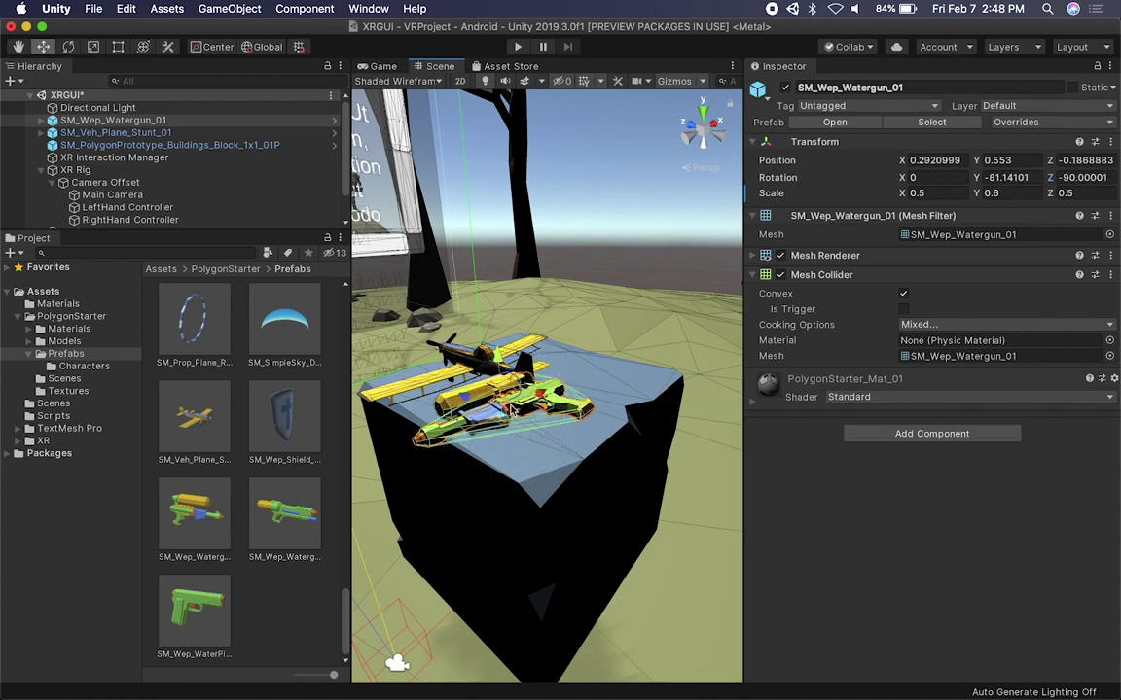
pyautogui.moveTo(453, 403); pyautogui.dragTo(545, 428)
# Step: Move the stunt plane away from the water gun to about X 0.225, Z 0.074 on the block
pyautogui.click(515, 409)
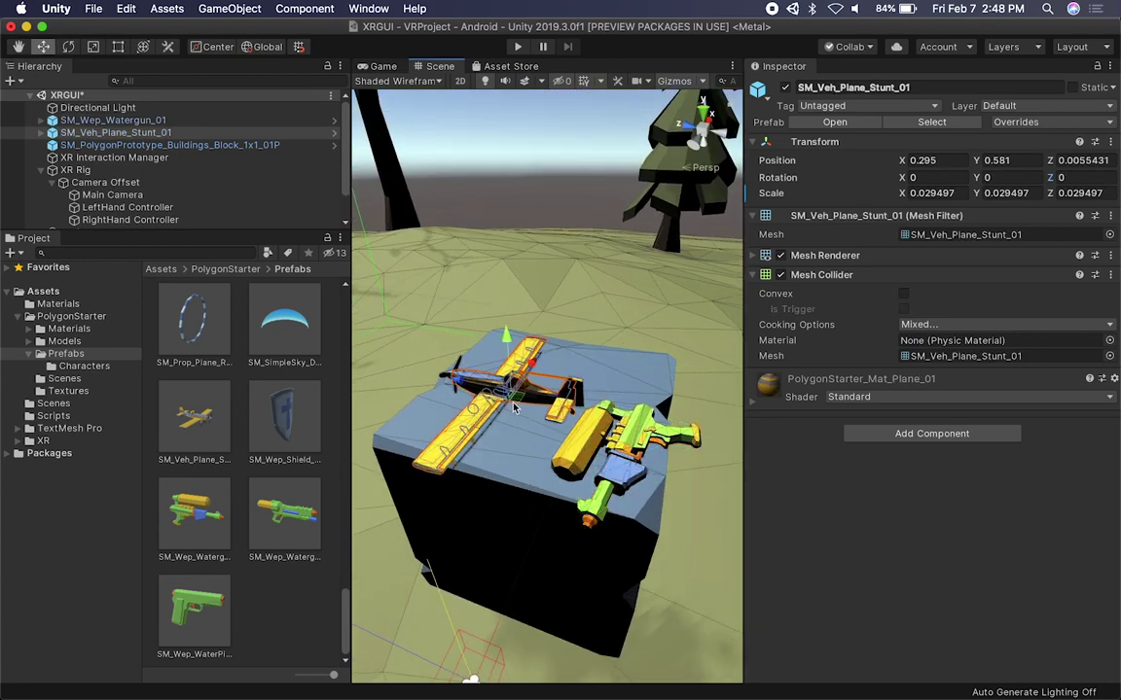
pyautogui.moveTo(460, 380); pyautogui.dragTo(425, 373)
pyautogui.moveTo(505, 362); pyautogui.dragTo(504, 402)
# Step: Add an XR Grab Interactable component to the water gun
pyautogui.click(610, 445)
pyautogui.keyDown('alt'); pyautogui.moveTo(557, 455); pyautogui.dragTo(362, 644); pyautogui.keyUp('alt')
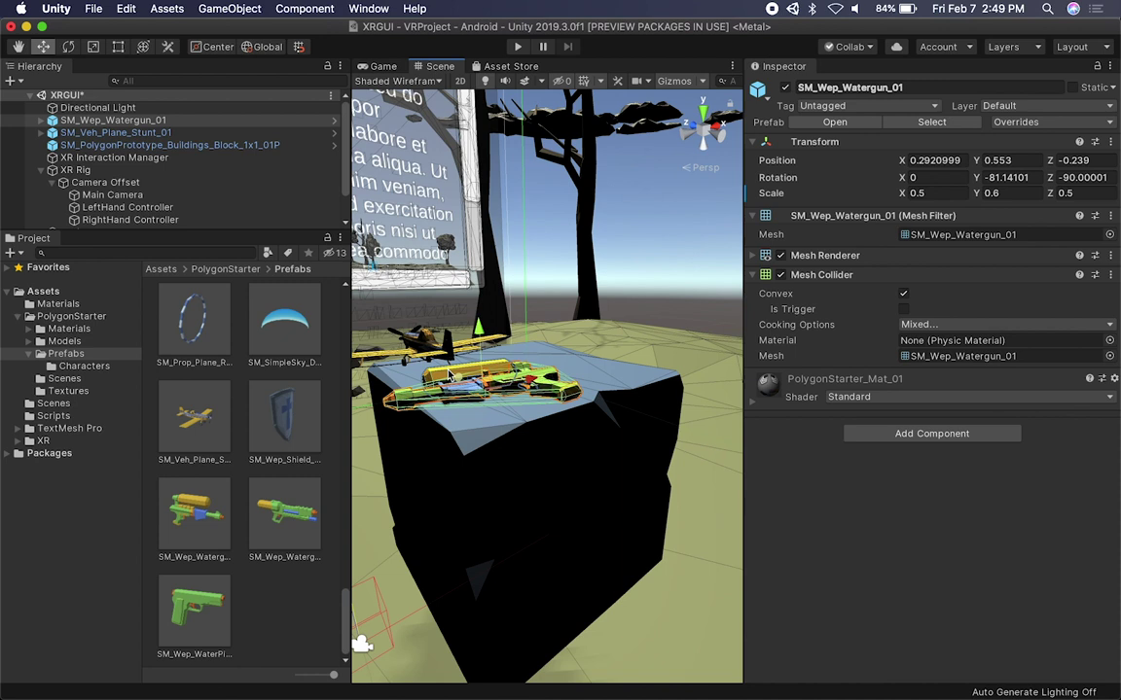
pyautogui.click(917, 434)
pyautogui.write('grab')
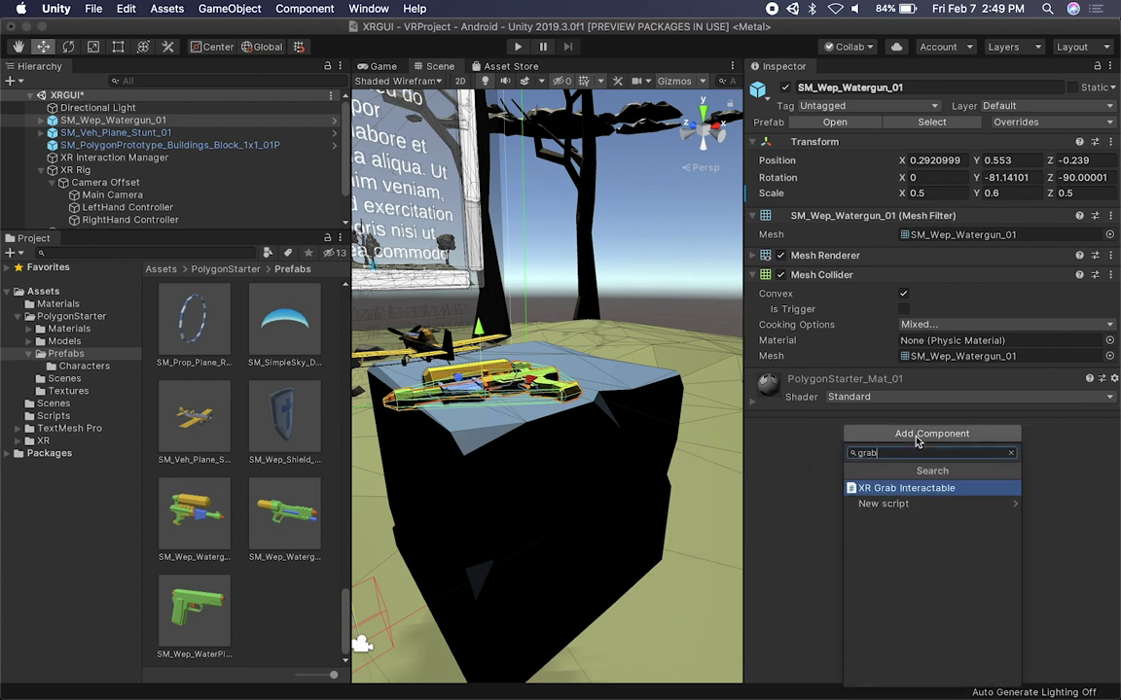
pyautogui.press('Return')
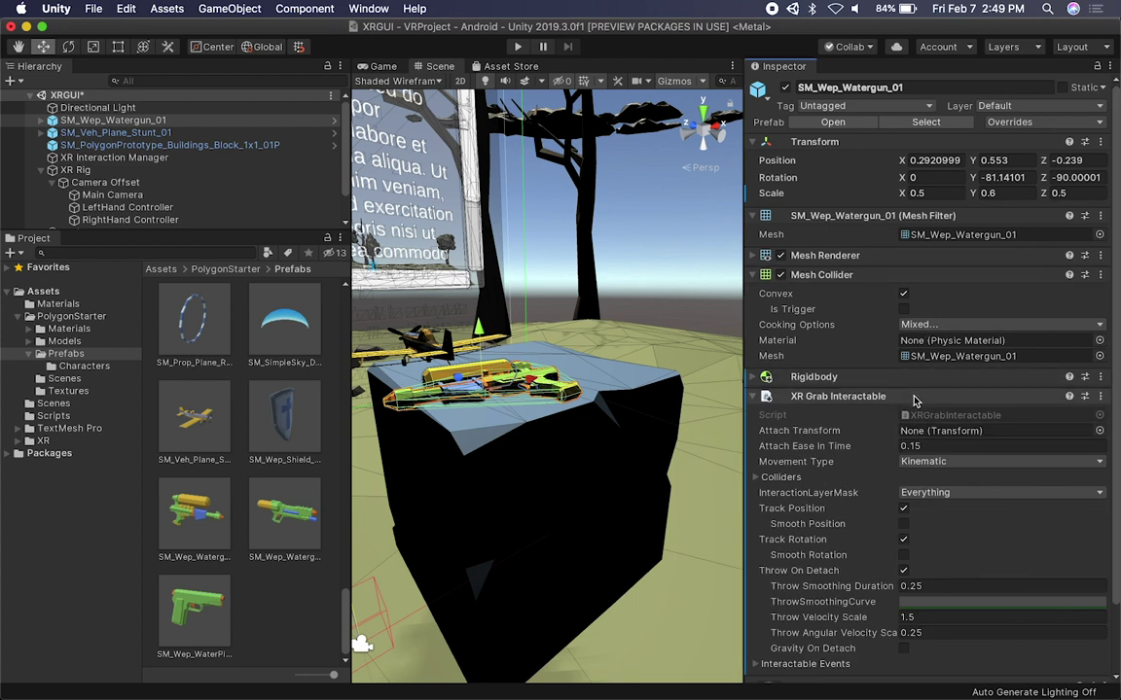
# Step: Add an XR Grab Interactable component to the stunt plane
pyautogui.click(439, 297)
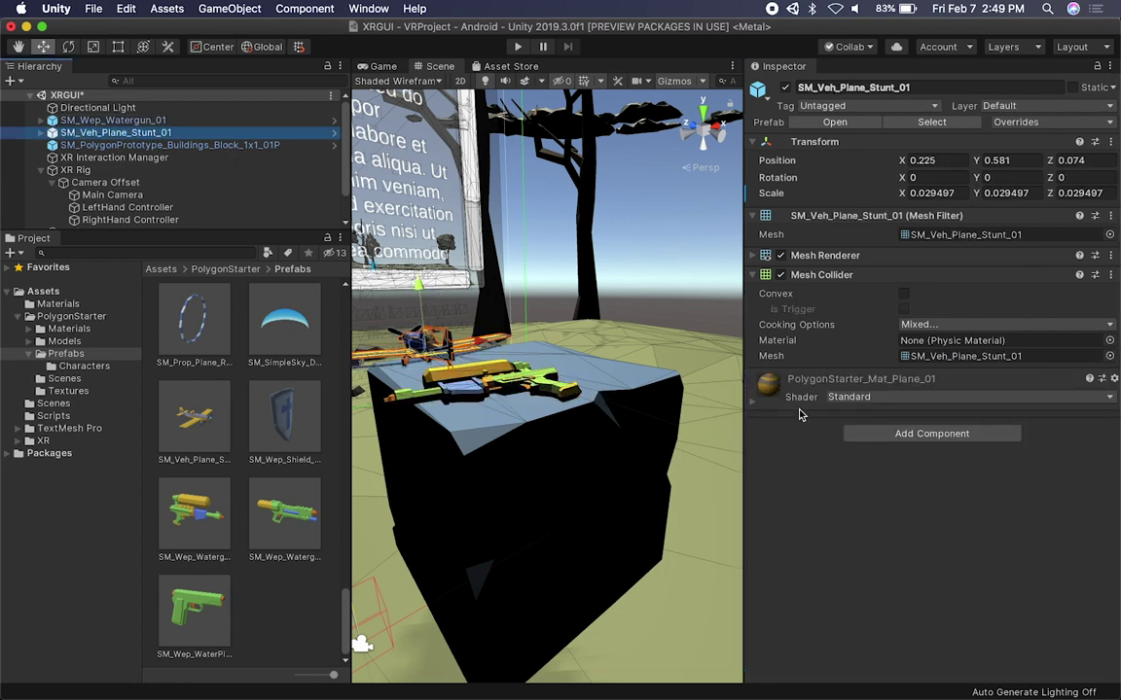
pyautogui.click(856, 435)
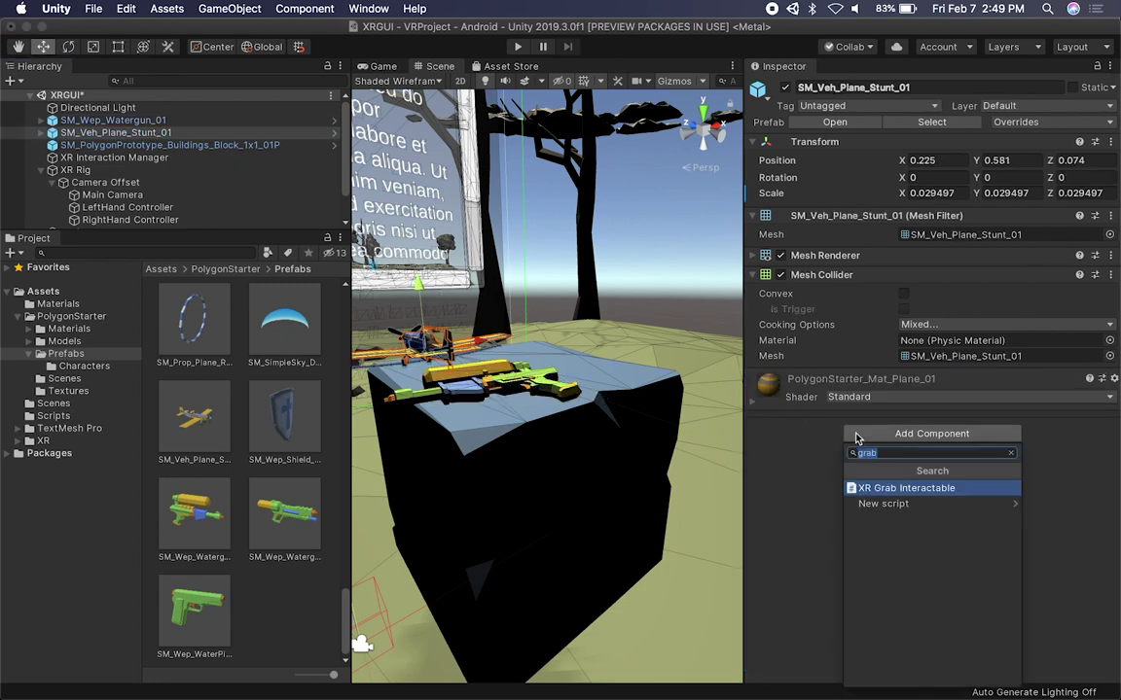
pyautogui.press('Return')
pyautogui.keyDown('alt'); pyautogui.moveTo(458, 331); pyautogui.dragTo(487, 314); pyautogui.keyUp('alt')
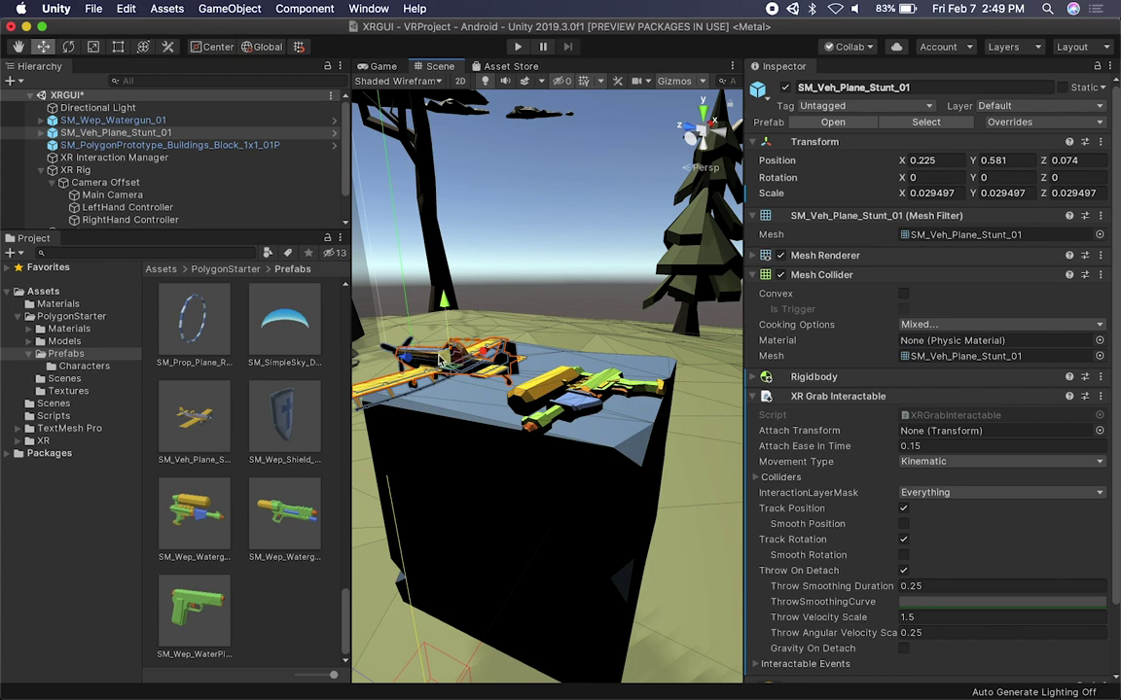
pyautogui.moveTo(439, 360); pyautogui.dragTo(502, 358, button='middle')
pyautogui.keyDown('alt'); pyautogui.moveTo(502, 358); pyautogui.dragTo(505, 382); pyautogui.keyUp('alt')
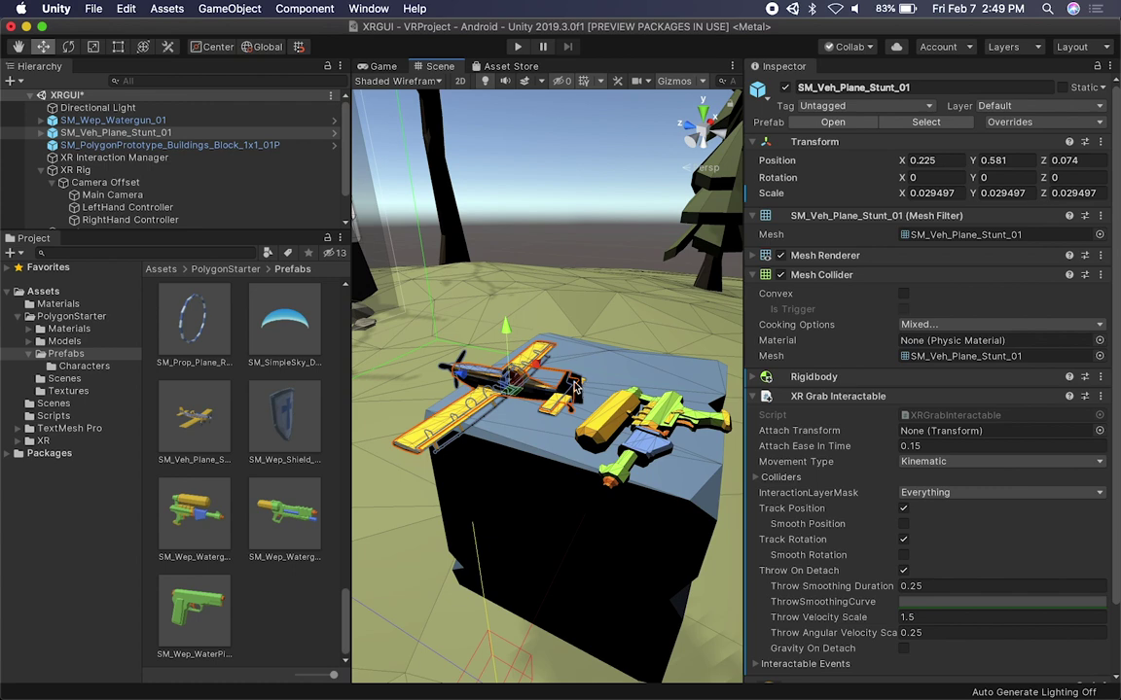
pyautogui.keyDown('alt'); pyautogui.moveTo(579, 387); pyautogui.dragTo(633, 394); pyautogui.keyUp('alt')
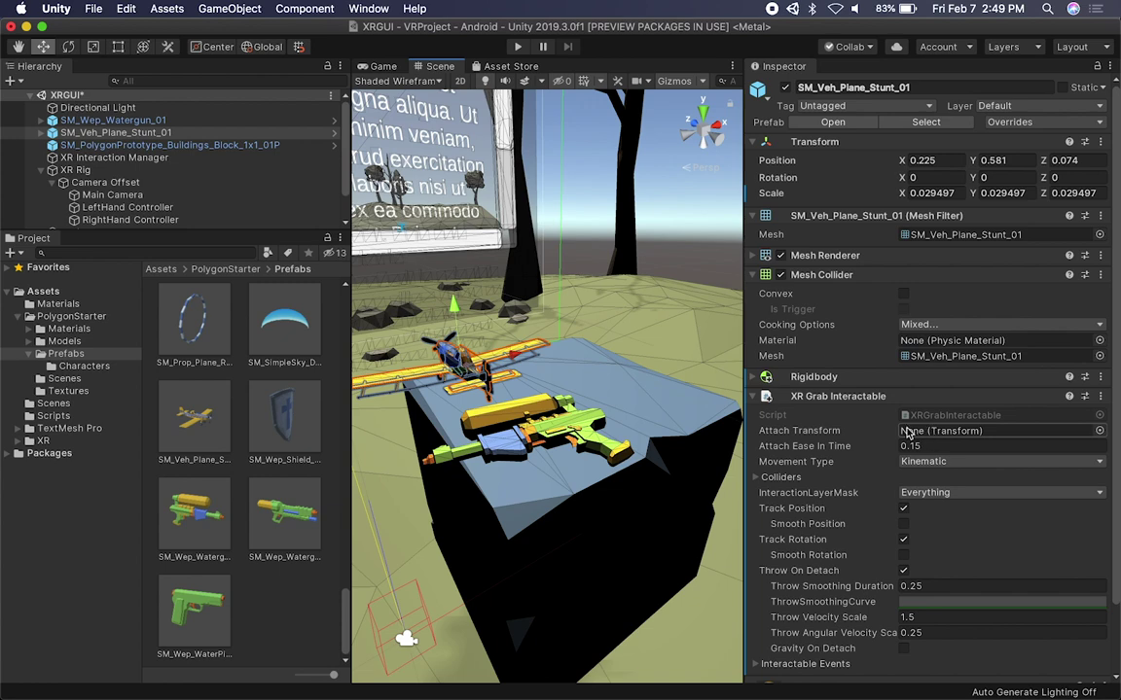
# Step: Unpack the prefabs of both the water gun and the stunt plane
pyautogui.click(553, 419)
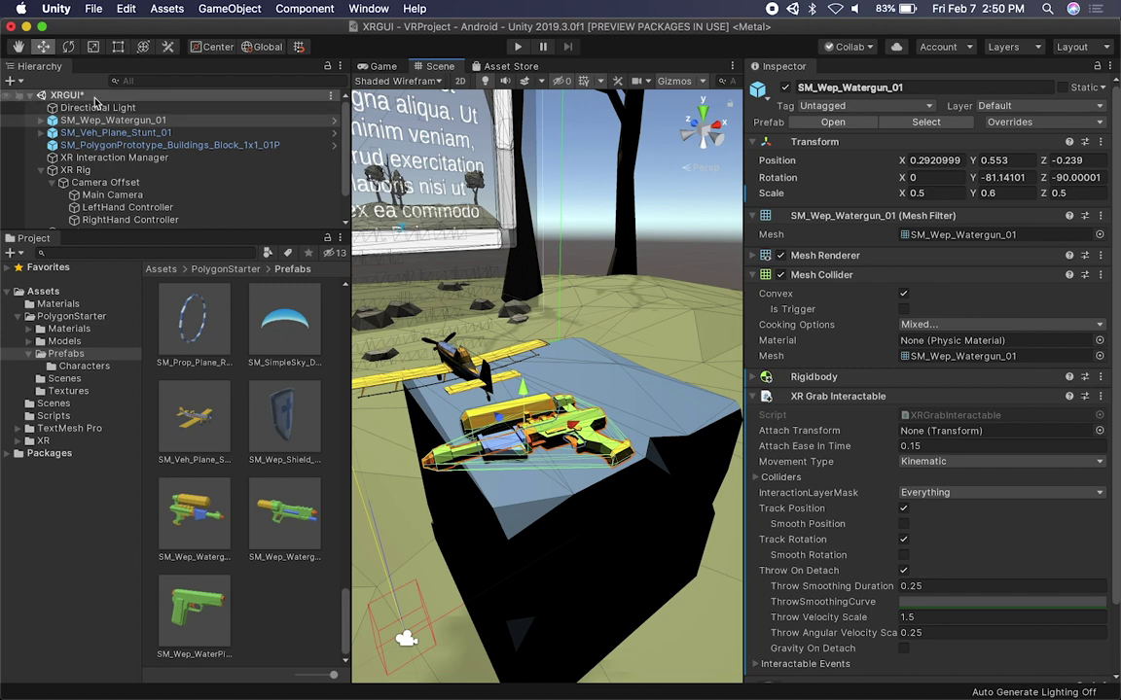
pyautogui.click(97, 133)
pyautogui.click(105, 122)
pyautogui.click(105, 132)
pyautogui.click(105, 121)
pyautogui.rightClick(107, 120)
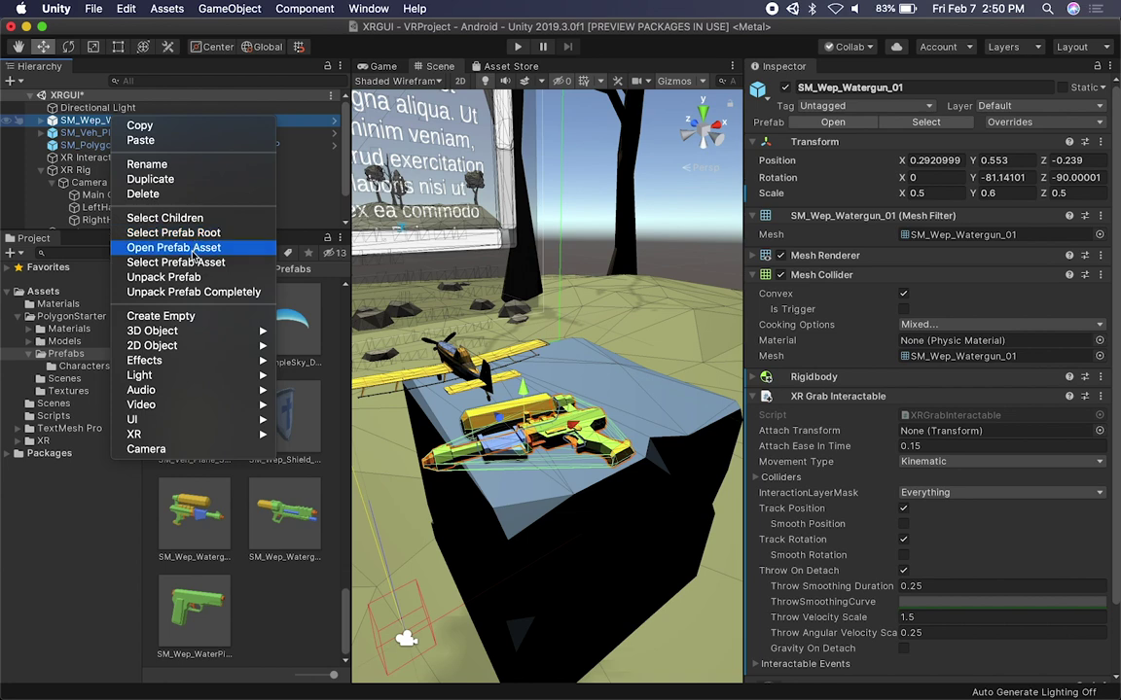
pyautogui.click(163, 278)
pyautogui.click(126, 134)
pyautogui.rightClick(126, 134)
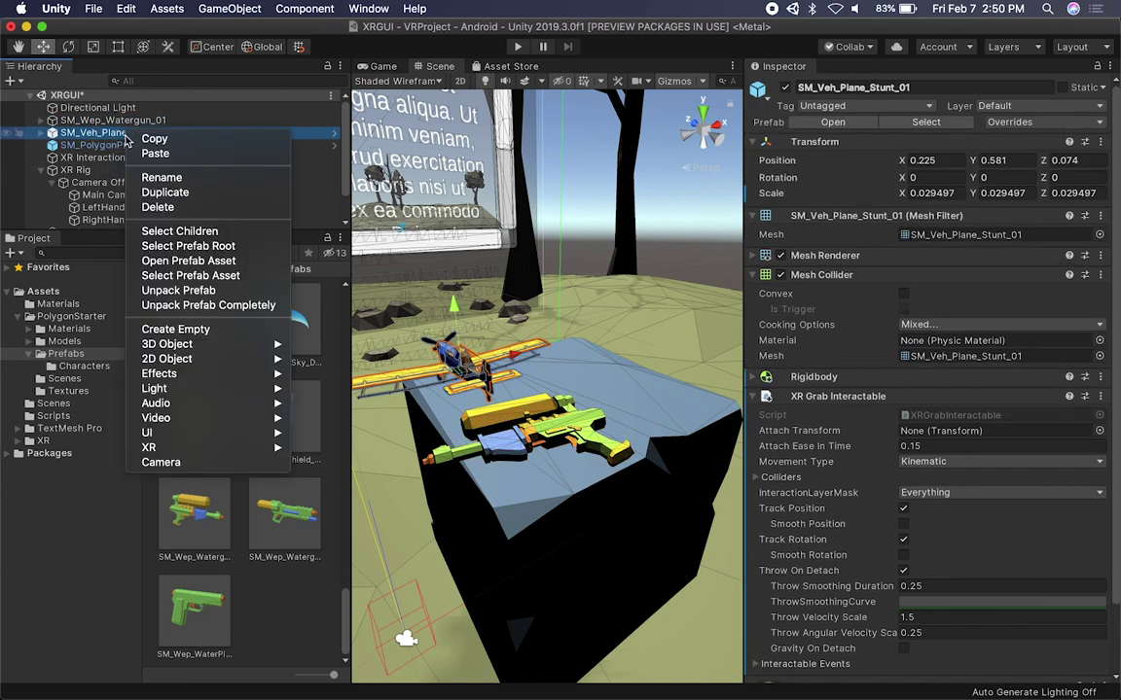
pyautogui.click(175, 290)
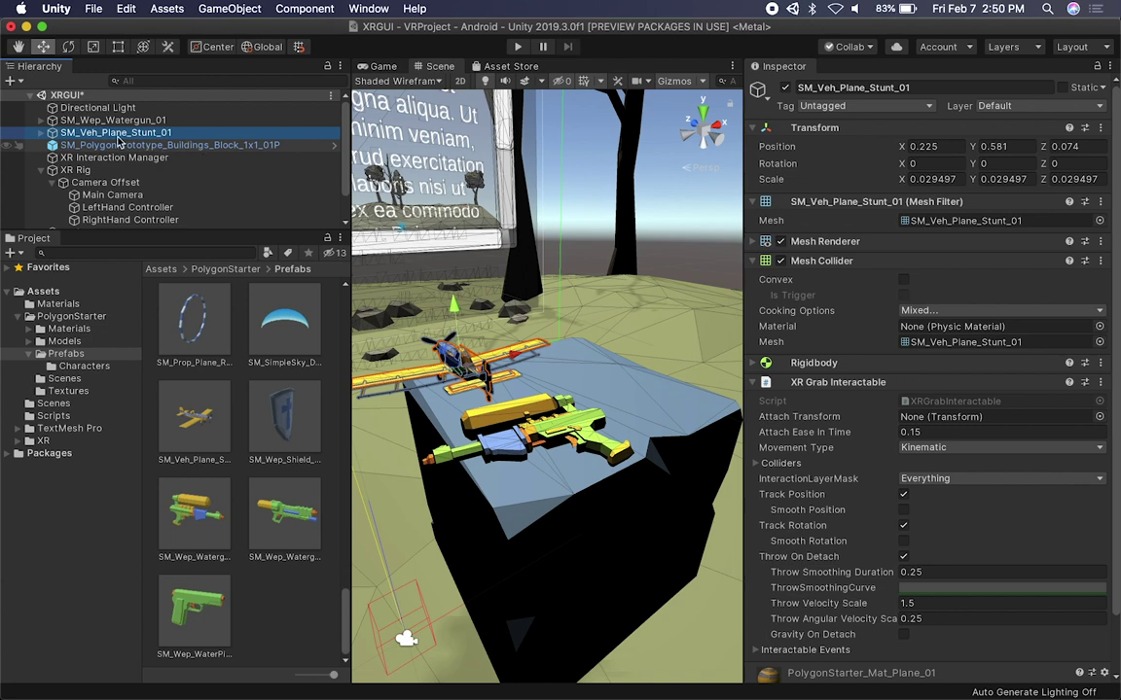
# Step: Create an empty child object named Grab under the water gun and make it the first child
pyautogui.click(42, 121)
pyautogui.click(89, 132)
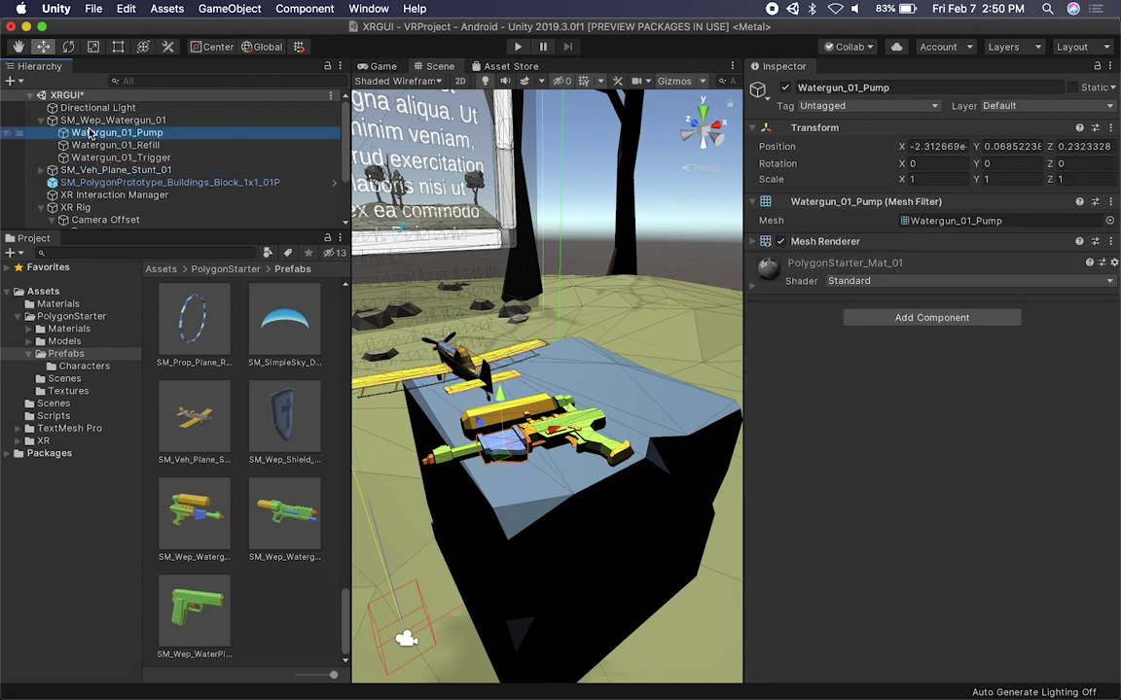
pyautogui.rightClick(95, 129)
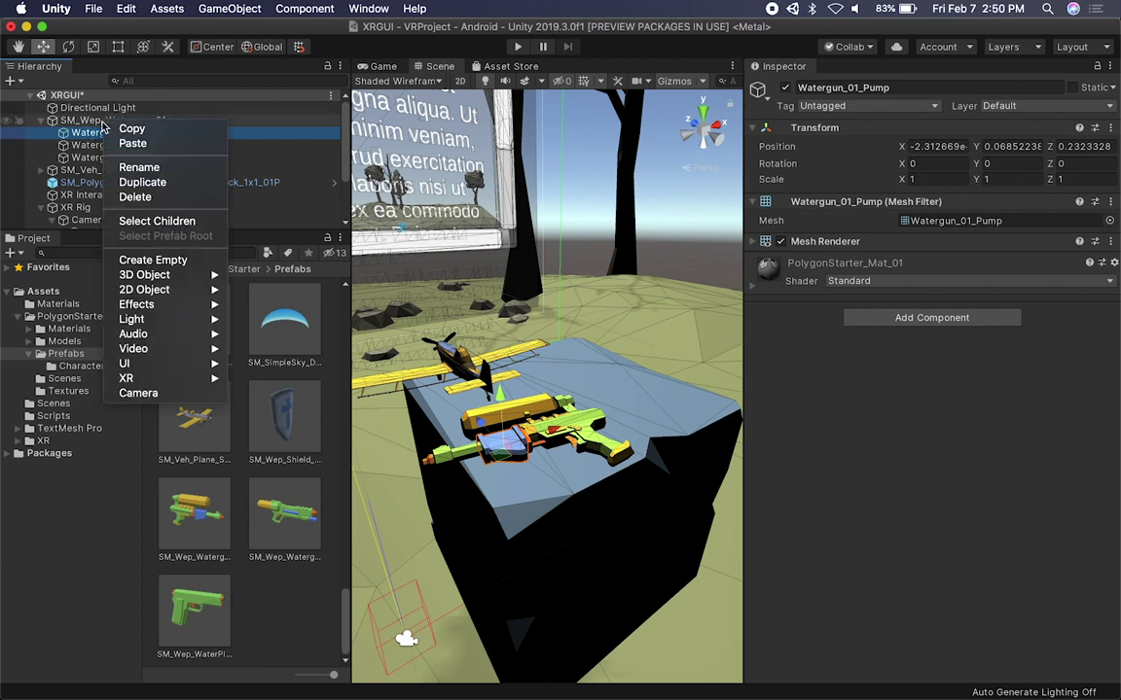
pyautogui.click(127, 261)
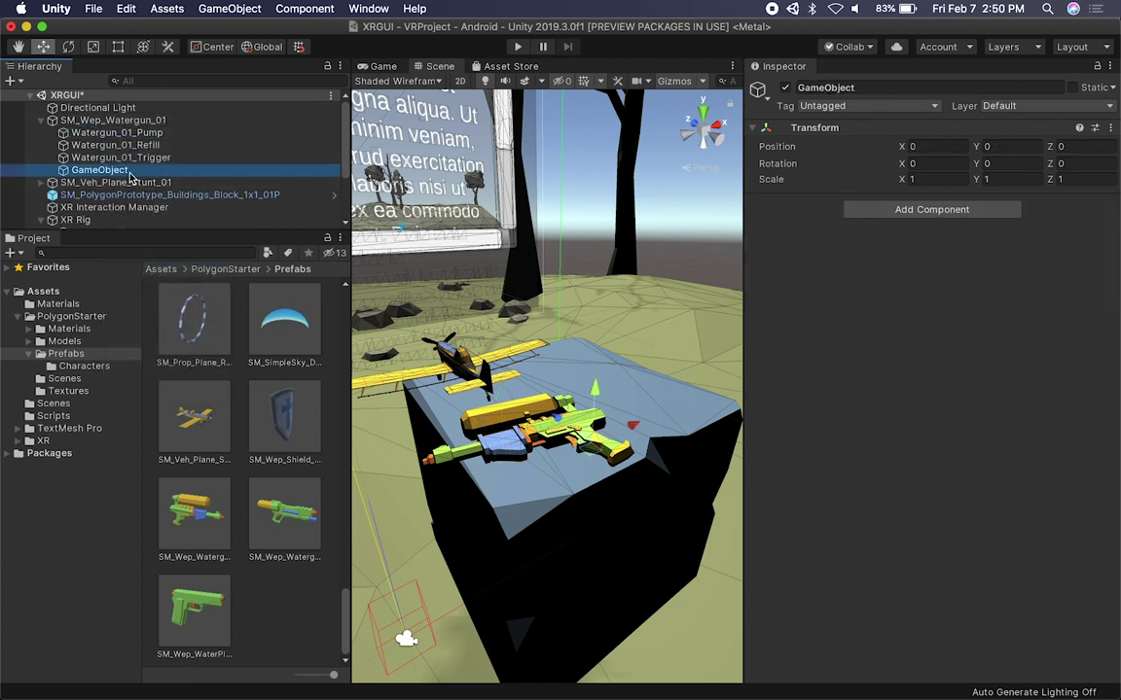
pyautogui.write('Grab')
pyautogui.press('Return')
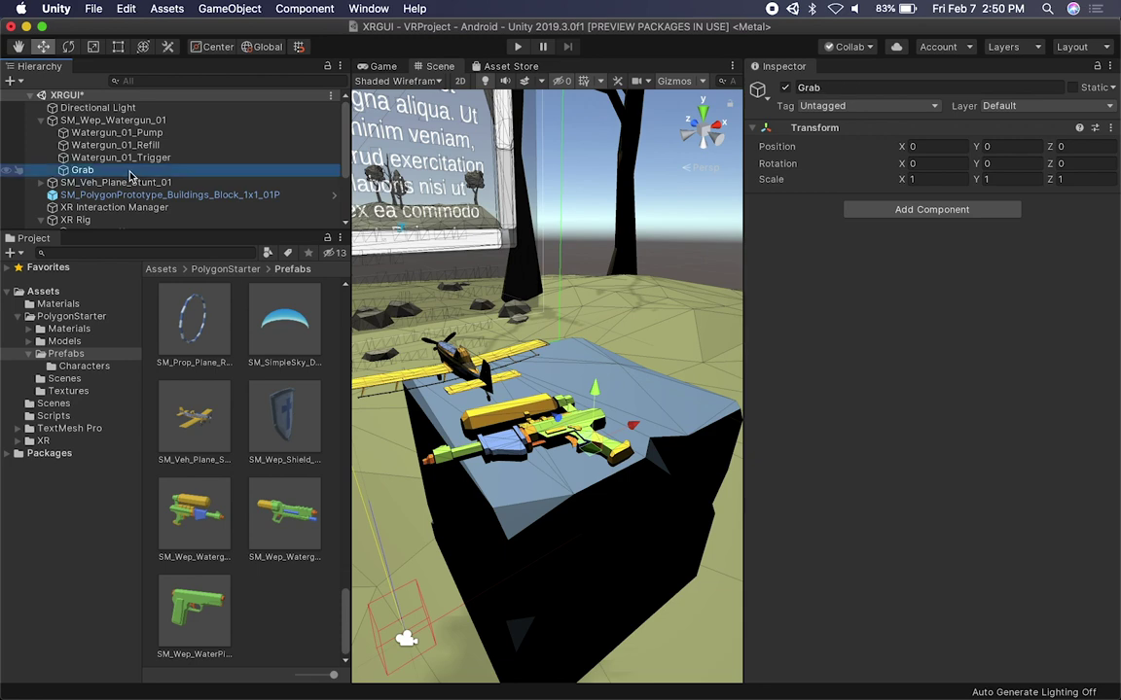
pyautogui.moveTo(94, 173); pyautogui.dragTo(122, 136)
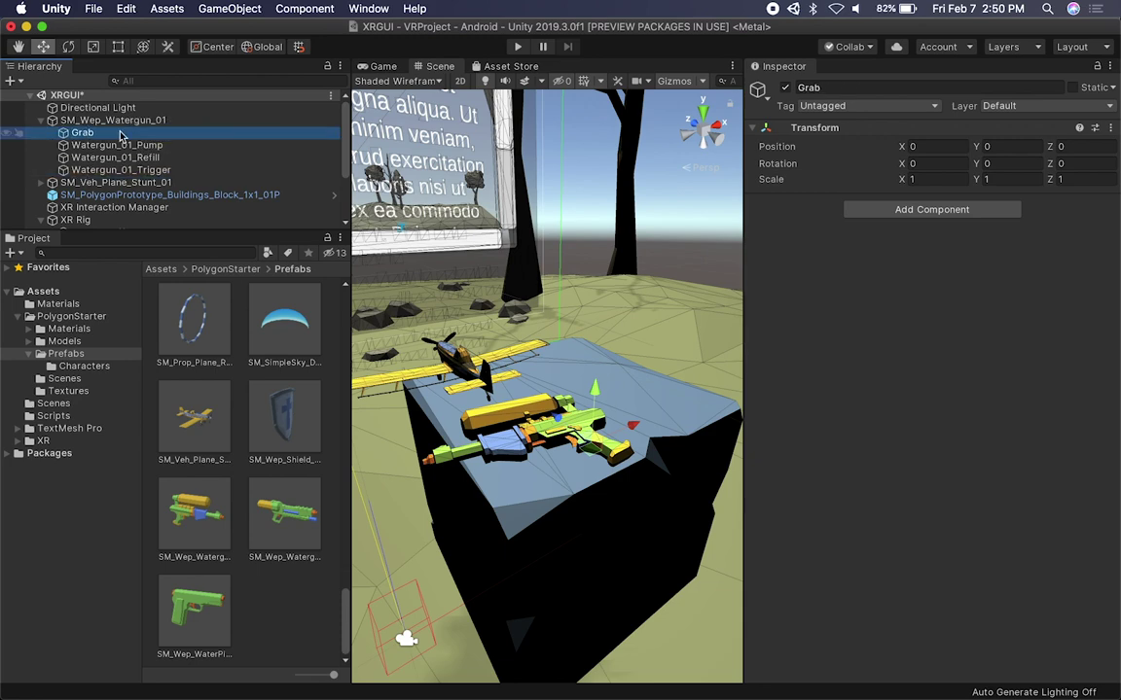
# Step: Take Grab out of the water gun's hierarchy and set the gun's Y and Z rotation to 0
pyautogui.doubleClick(133, 135)
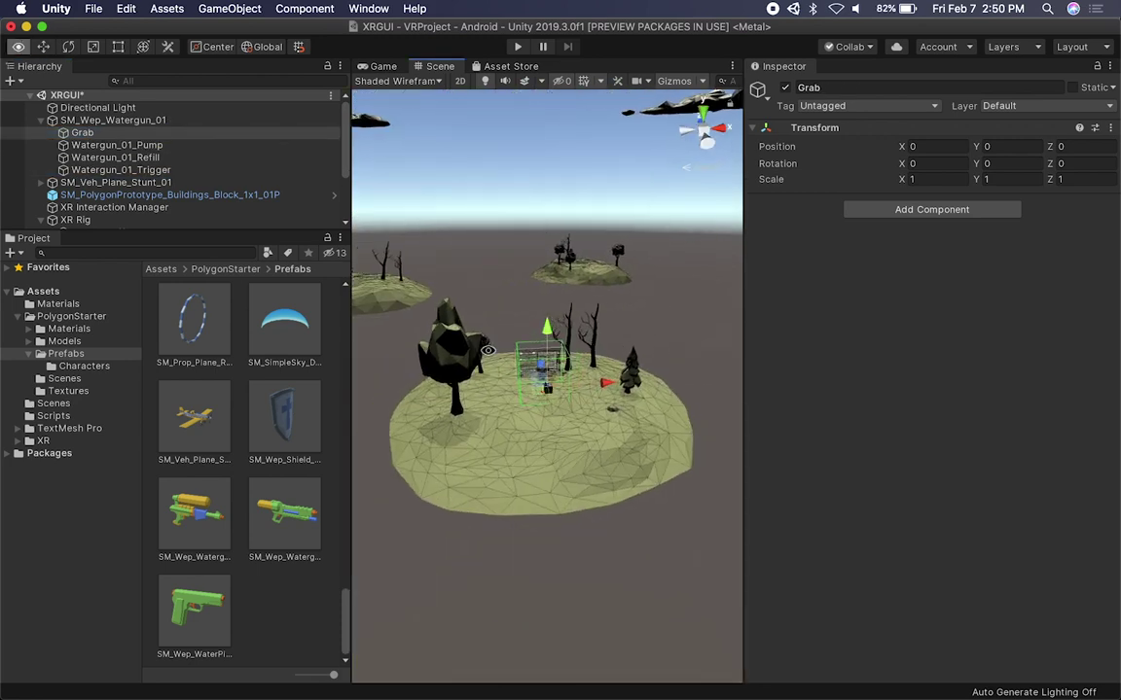
pyautogui.scroll(15, 639, 348)
pyautogui.scroll(-5, 639, 348)
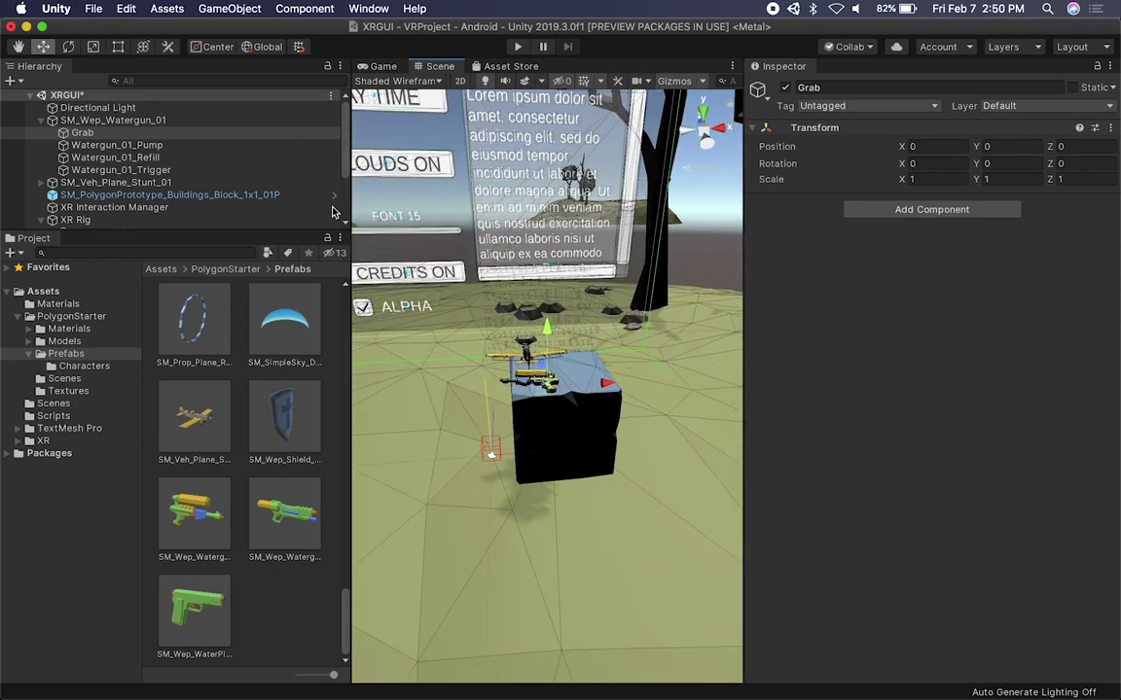
pyautogui.moveTo(104, 134)
pyautogui.mouseDown()
pyautogui.moveTo(94, 103)
pyautogui.moveTo(94, 113)
pyautogui.mouseUp()
pyautogui.click(100, 136)
pyautogui.click(1007, 164)
pyautogui.write('0')
pyautogui.press('Tab')
pyautogui.write('0')
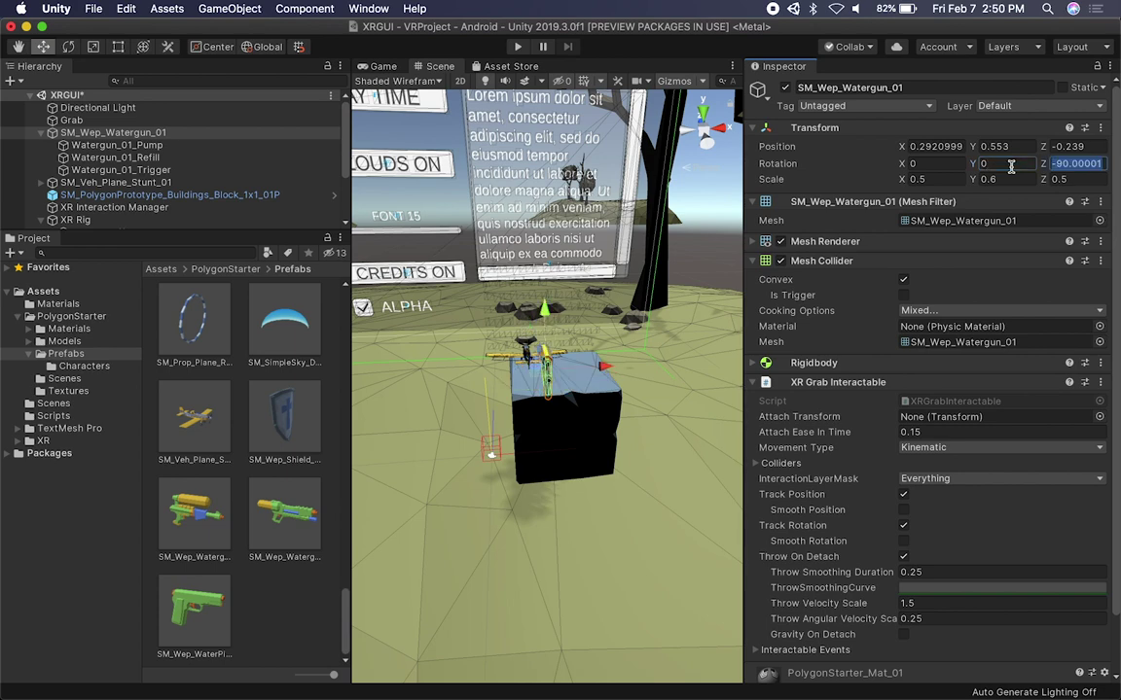
# Step: Put Grab back as a child of the water gun and set its X and Y scale to 1 and its Y and Z rotation to 0
pyautogui.keyDown('alt'); pyautogui.moveTo(498, 312); pyautogui.dragTo(749, 292); pyautogui.keyUp('alt')
pyautogui.moveTo(76, 119); pyautogui.dragTo(97, 139)
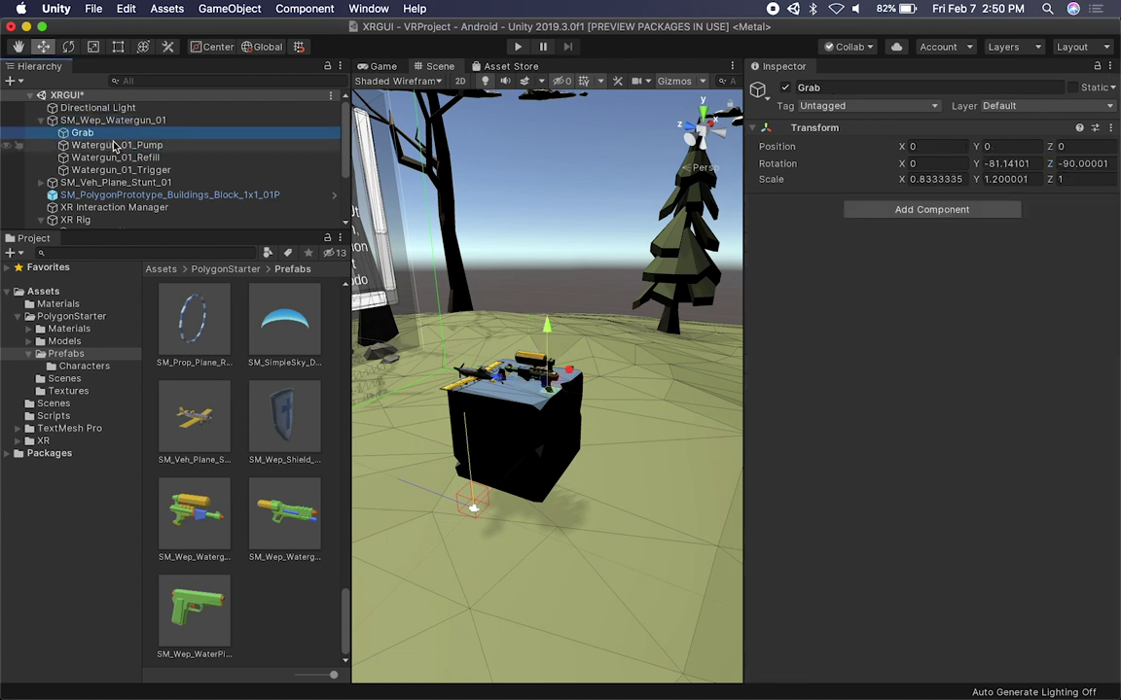
pyautogui.click(933, 180)
pyautogui.write('1')
pyautogui.click(1007, 178)
pyautogui.write('1')
pyautogui.click(1021, 164)
pyautogui.write('0')
pyautogui.press('Tab')
pyautogui.write('0')
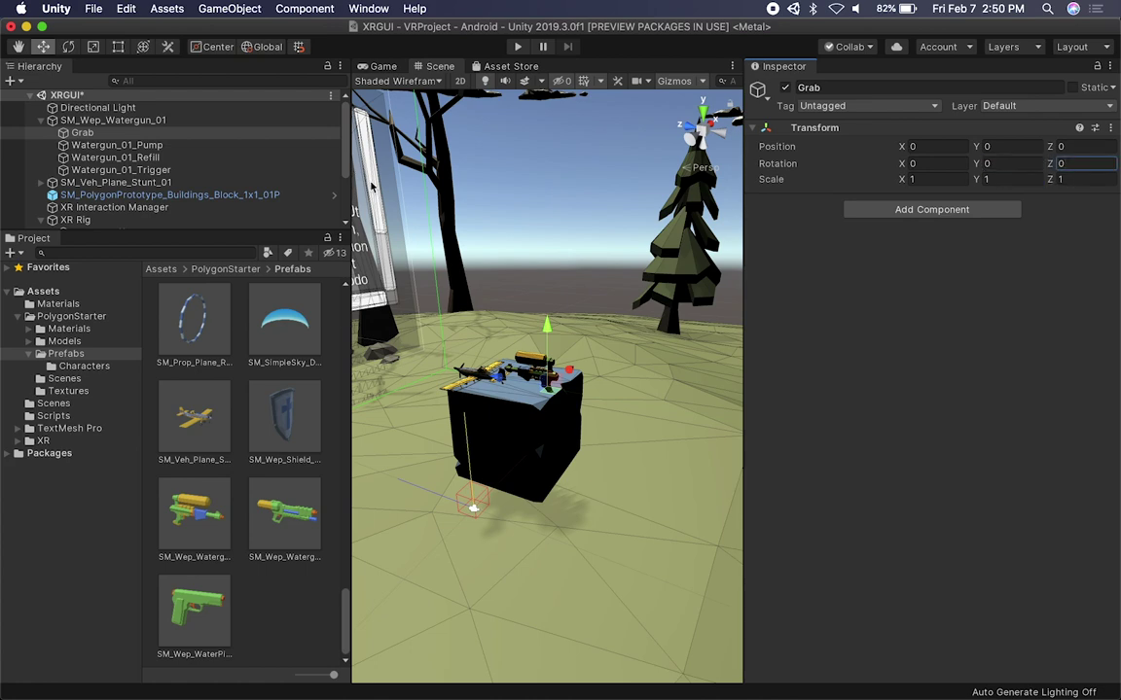
# Step: Raise the water gun so its handle stands clear of the block's top, and reselect Grab
pyautogui.write('f')
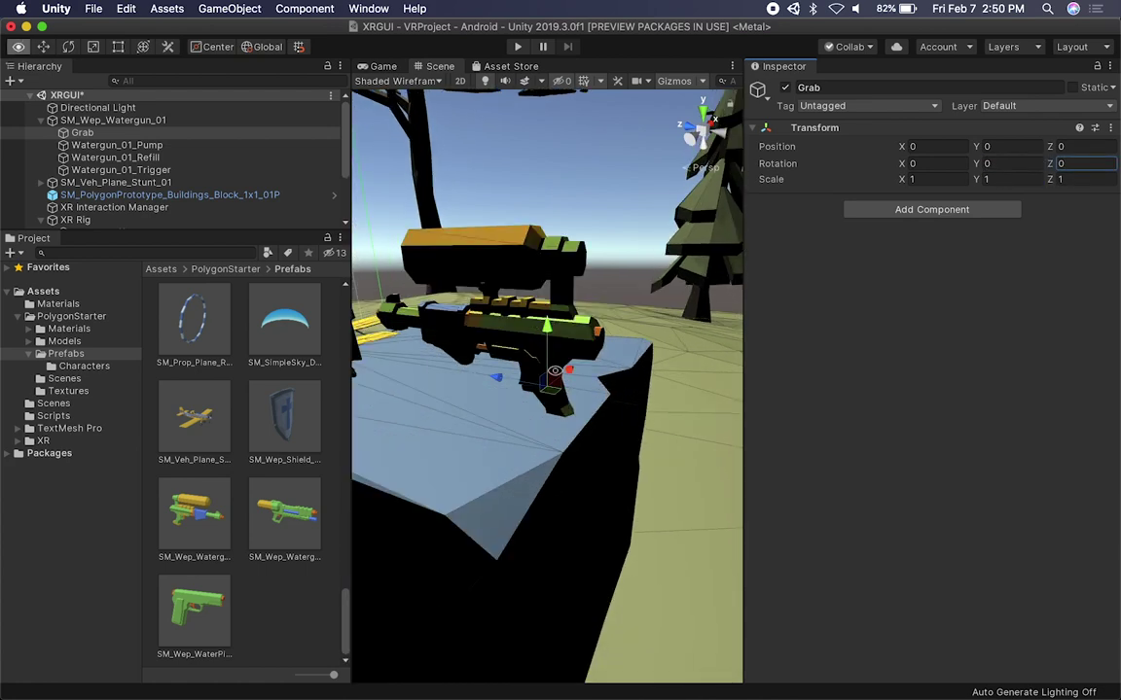
pyautogui.keyDown('alt'); pyautogui.moveTo(532, 312); pyautogui.dragTo(459, 335); pyautogui.keyUp('alt')
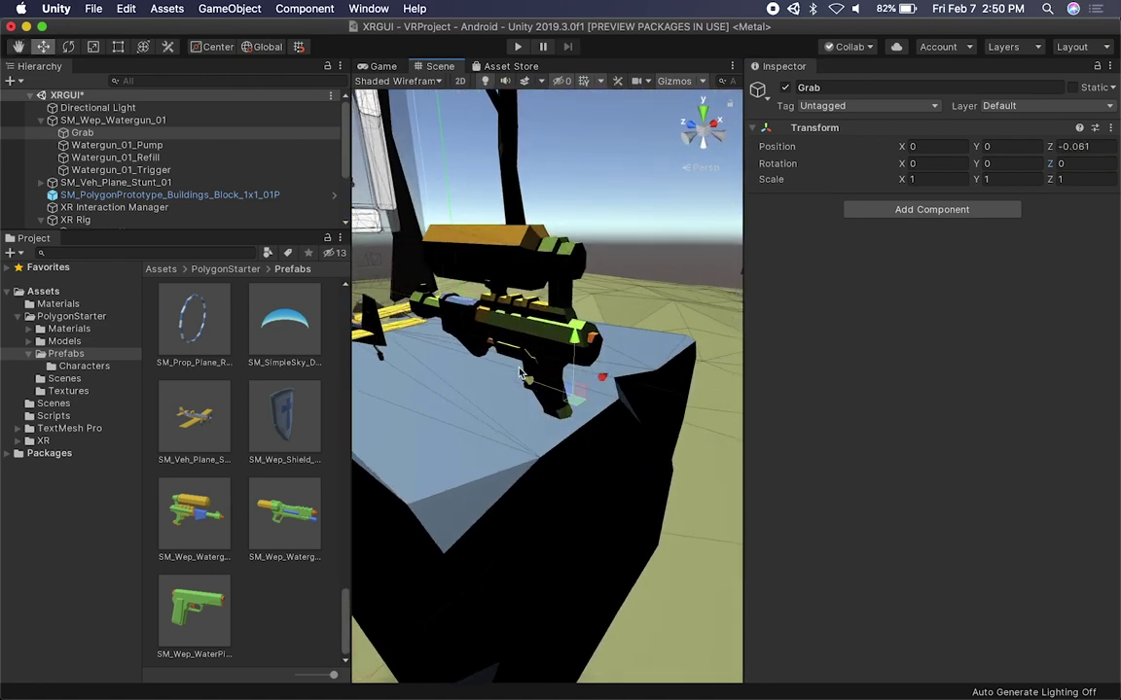
pyautogui.click(483, 240)
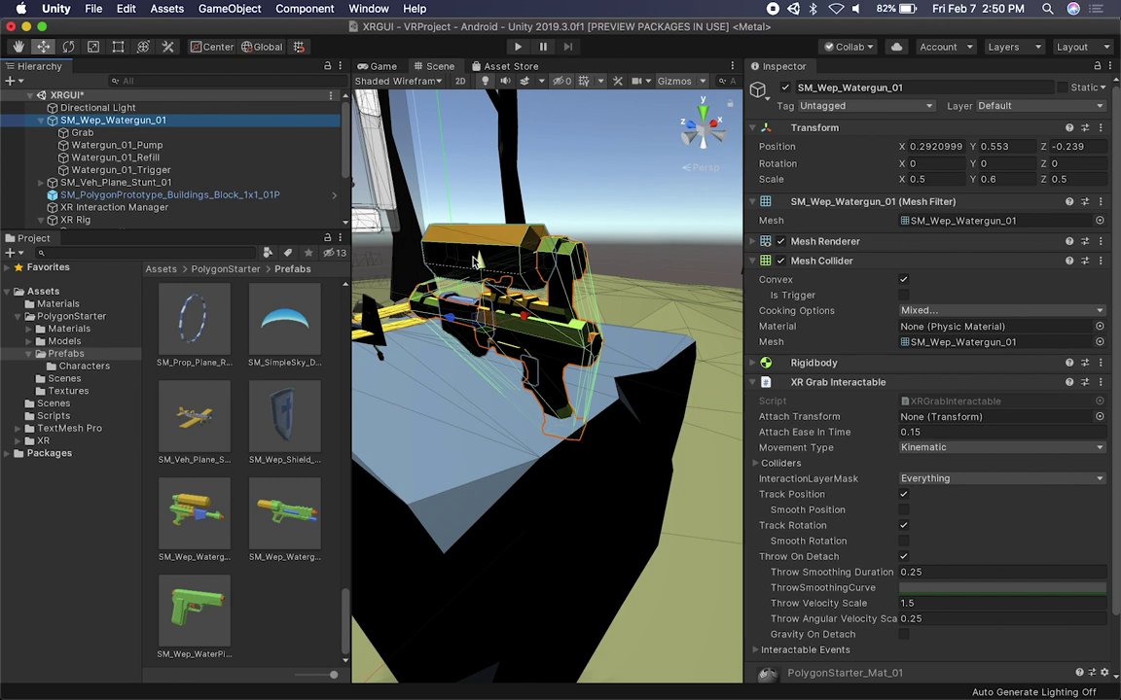
pyautogui.click(83, 132)
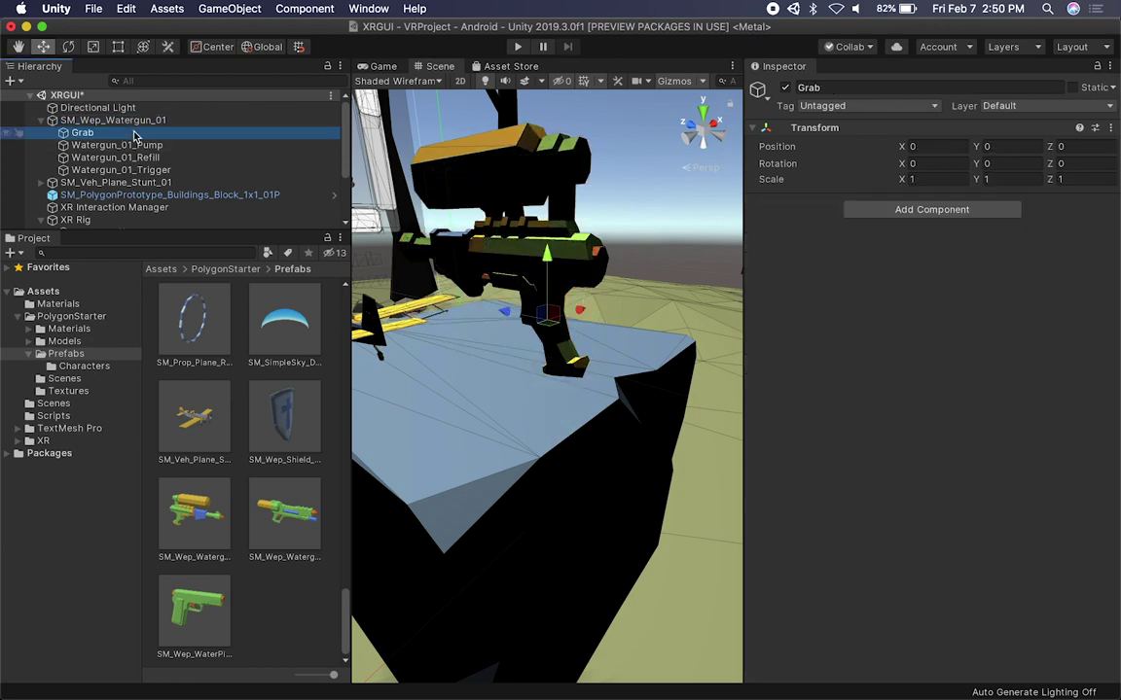
# Step: Lower Grab along the water gun's handle to about Y -0.033, checking it in 2D view, and widen the Scene view
pyautogui.keyDown('alt'); pyautogui.moveTo(536, 315); pyautogui.dragTo(494, 341); pyautogui.keyUp('alt')
pyautogui.moveTo(550, 270); pyautogui.dragTo(613, 321)
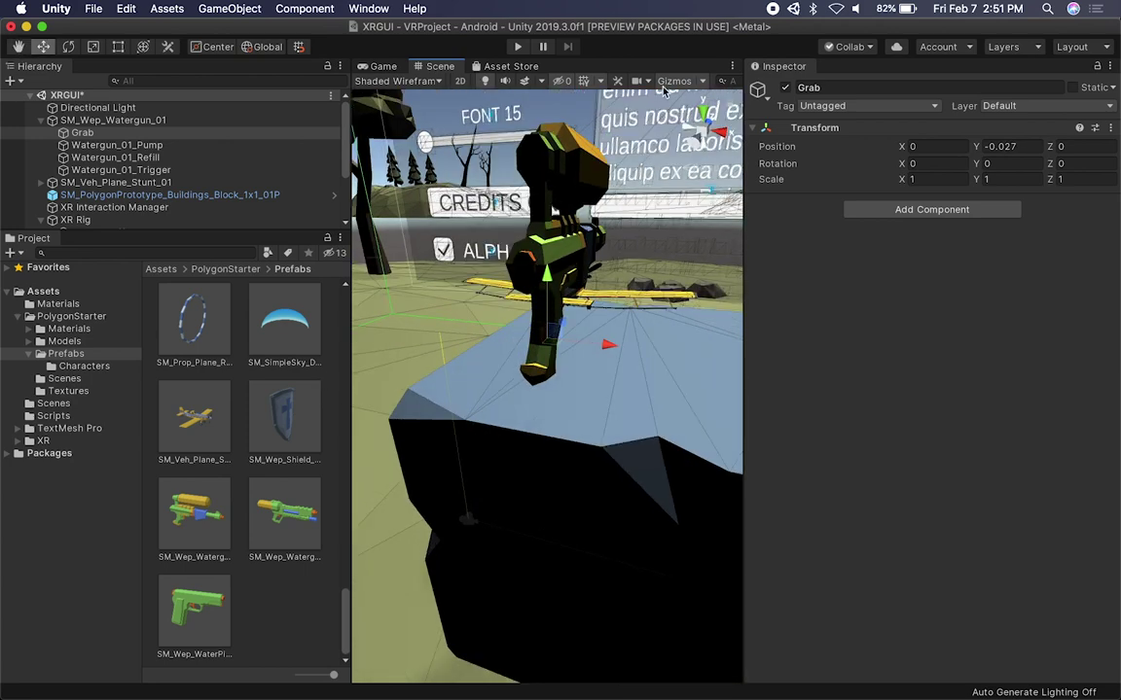
pyautogui.click(461, 83)
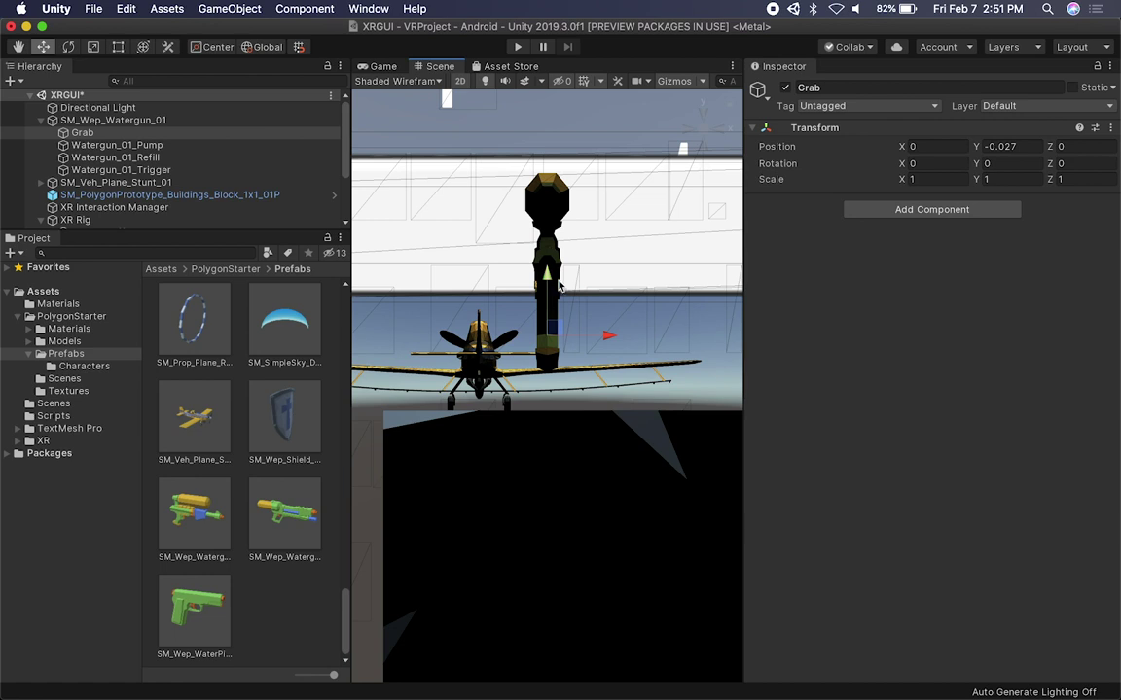
pyautogui.moveTo(548, 277); pyautogui.dragTo(549, 283)
pyautogui.moveTo(744, 308); pyautogui.dragTo(951, 301)
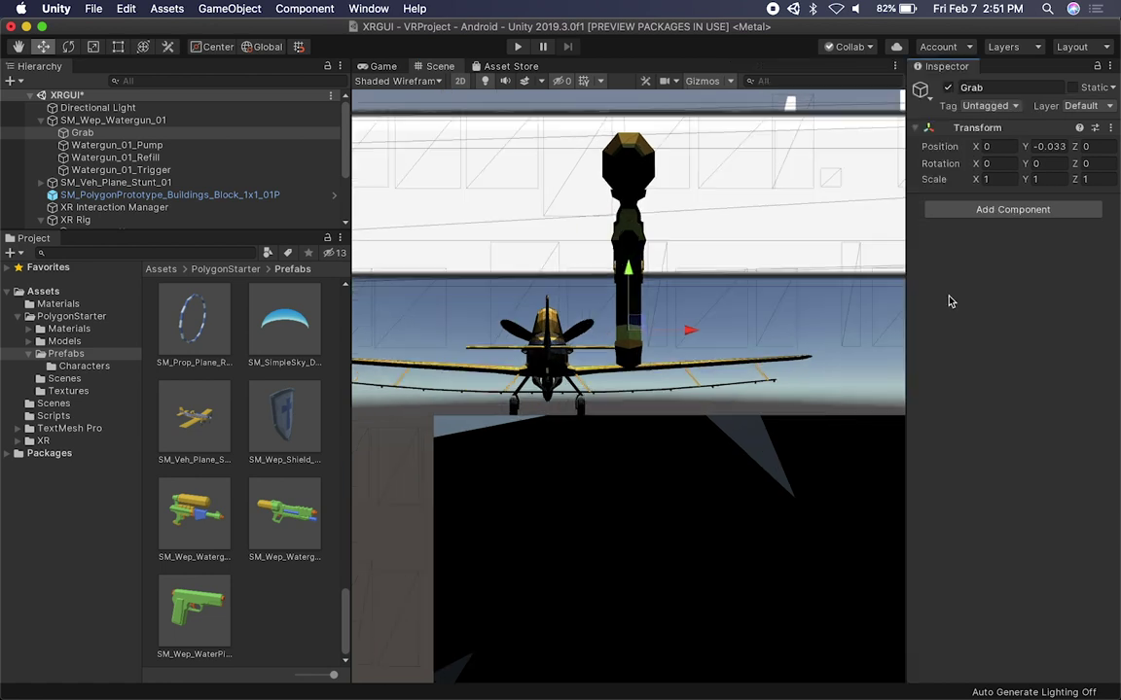
# Step: Leave 2D view, look at the water gun from the right side, and shift Grab back into the handle to about Z -0.018
pyautogui.scroll(-6, 729, 225)
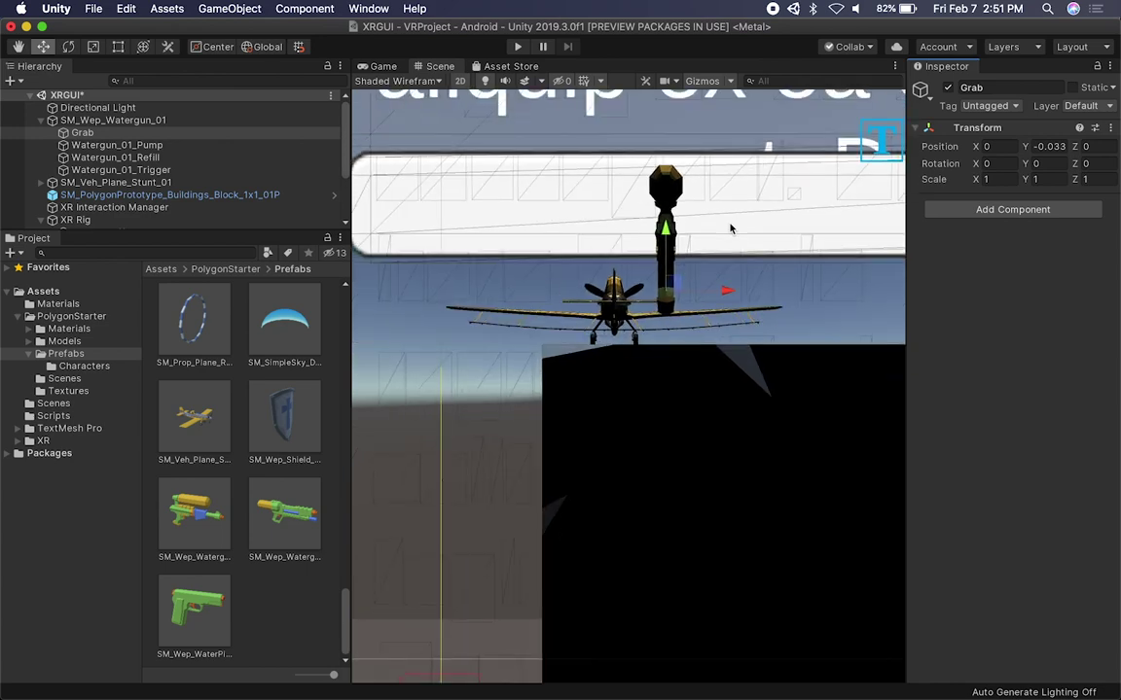
pyautogui.moveTo(730, 225); pyautogui.dragTo(583, 301, button='middle')
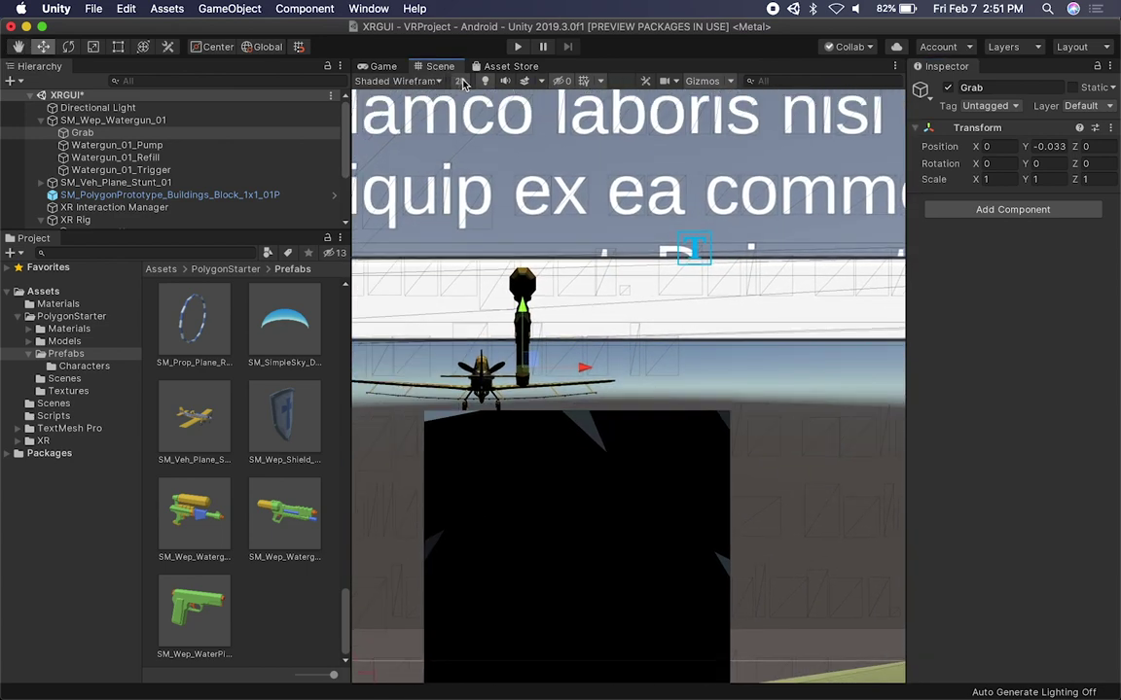
pyautogui.click(461, 82)
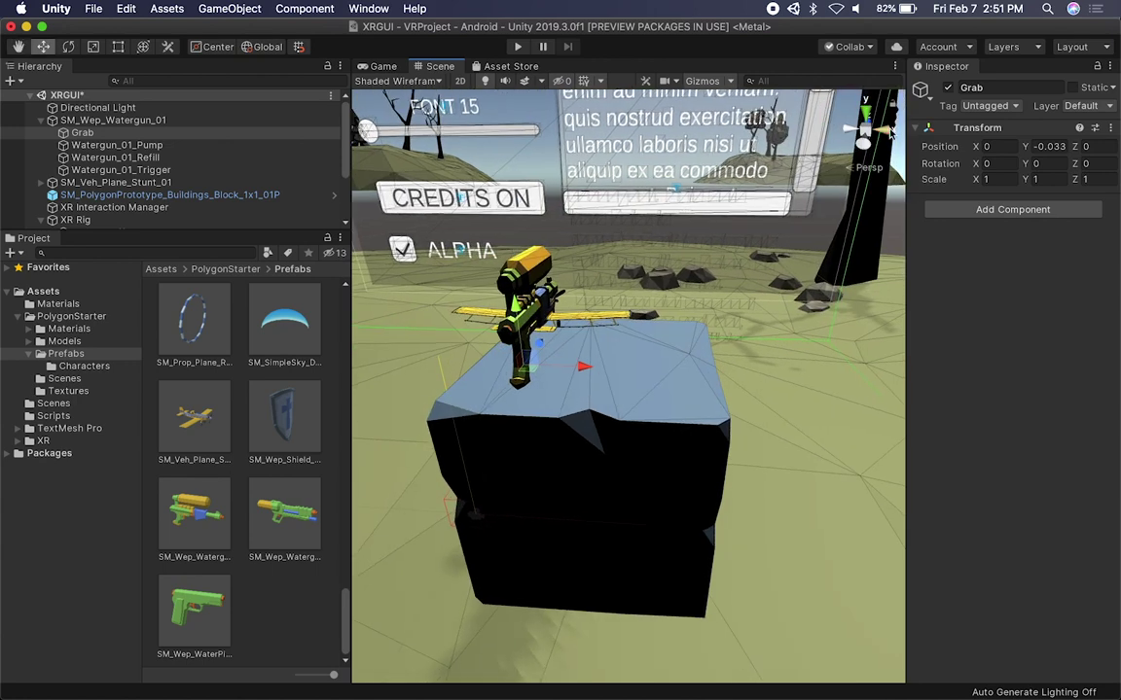
pyautogui.click(888, 133)
pyautogui.click(868, 133)
pyautogui.scroll(3, 706, 353)
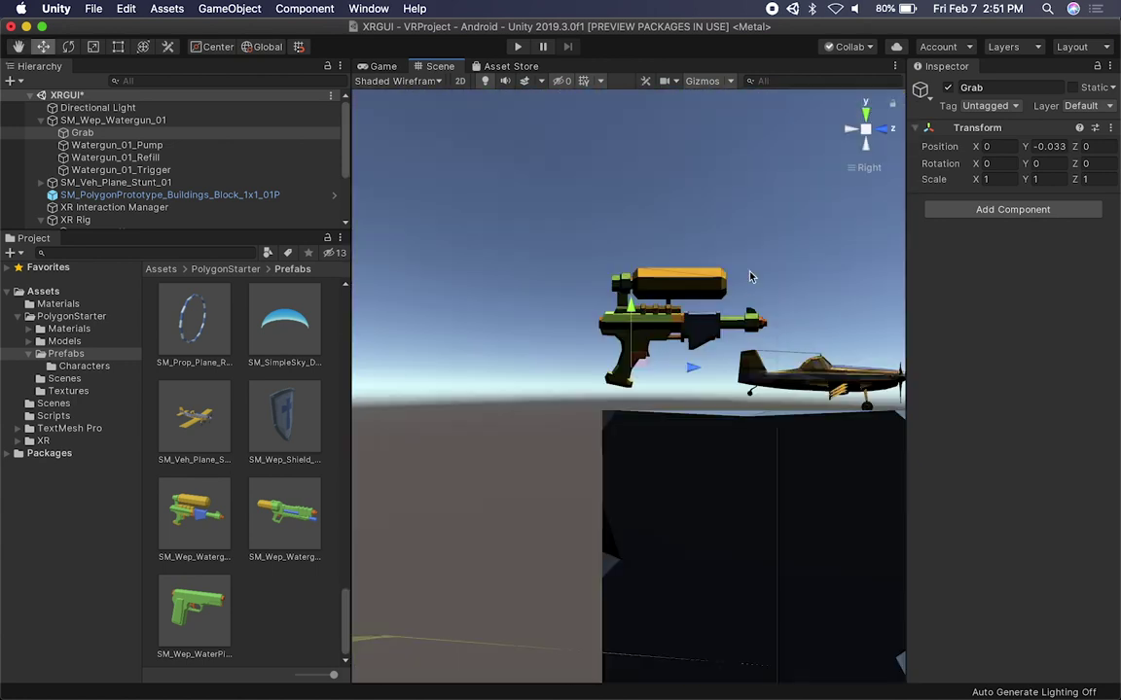
pyautogui.moveTo(694, 361); pyautogui.dragTo(689, 362)
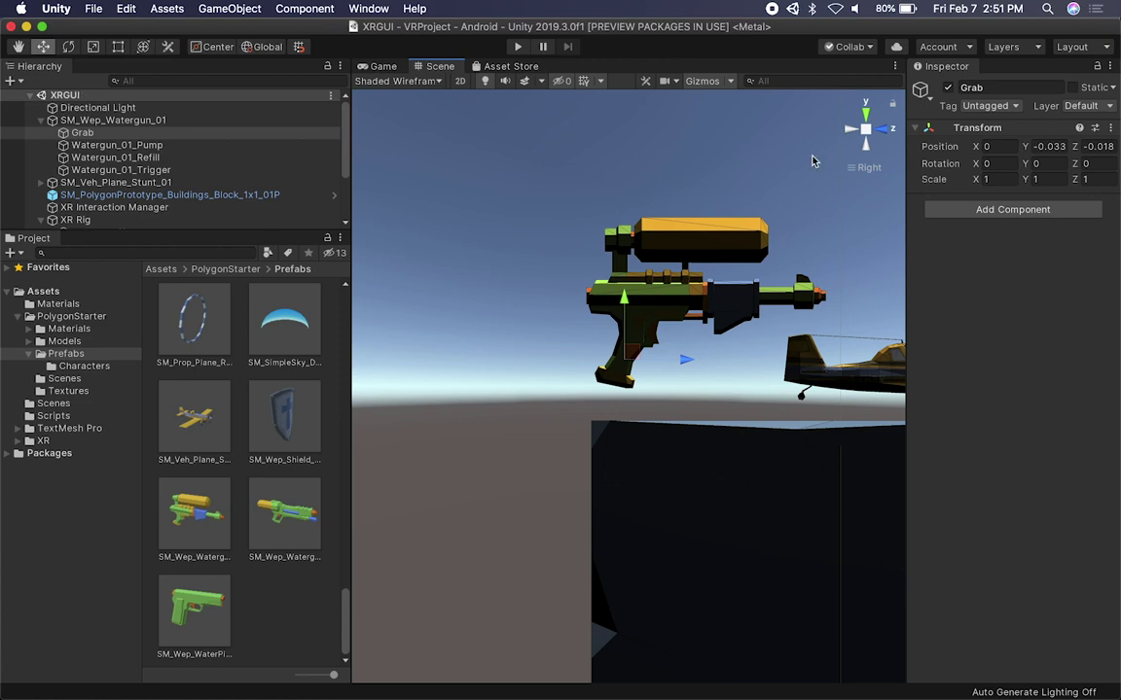
# Step: Copy the water gun's Grab object into SM_Veh_Plane_Stunt_01 and make it the plane's first child
pyautogui.press('alt')
pyautogui.scroll(-5, 827, 141)
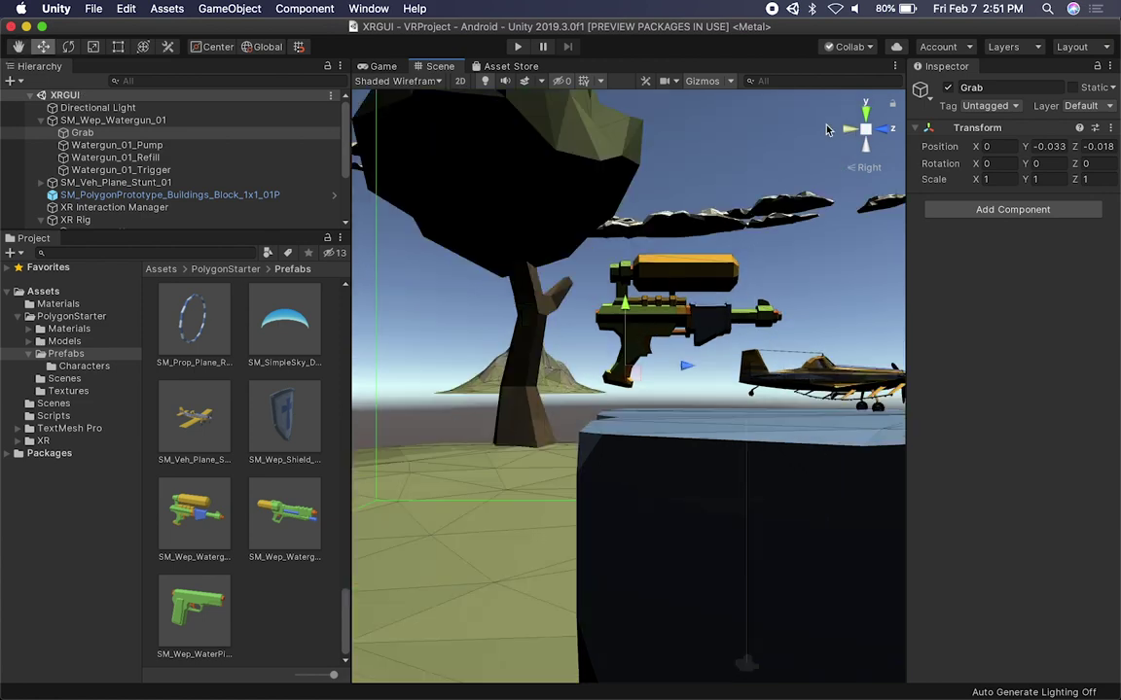
pyautogui.keyDown('alt'); pyautogui.moveTo(606, 250); pyautogui.dragTo(920, 310); pyautogui.keyUp('alt')
pyautogui.scroll(1, 829, 275)
pyautogui.click(97, 144)
pyautogui.click(104, 136)
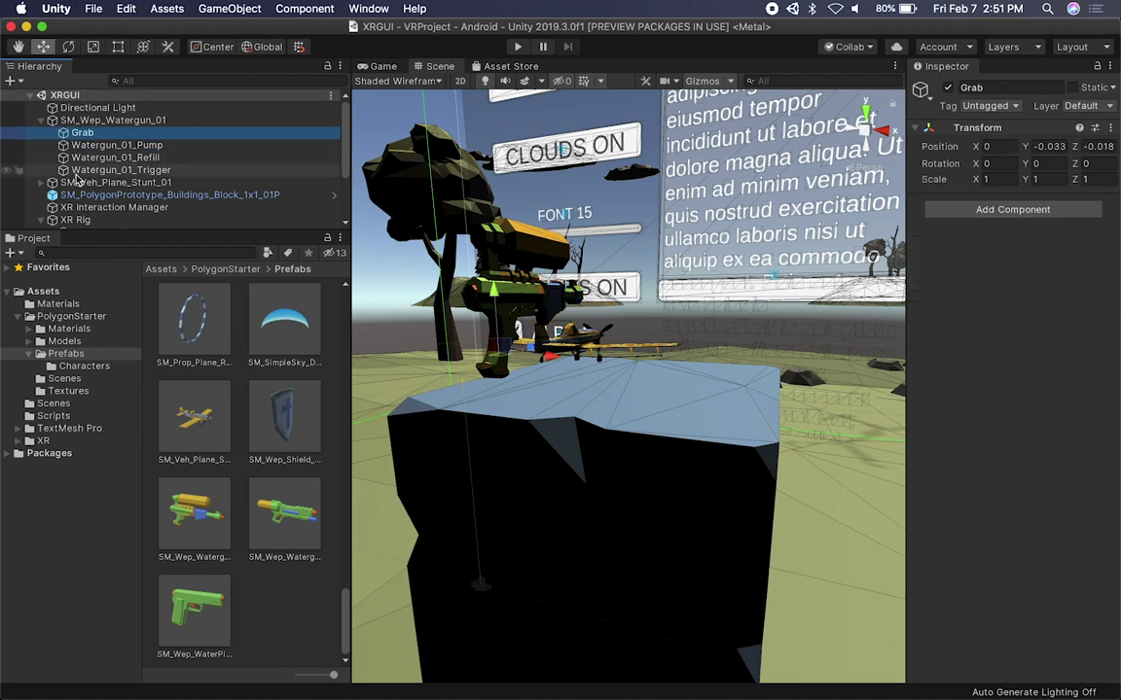
pyautogui.click(107, 182)
pyautogui.click(43, 182)
pyautogui.click(76, 195)
pyautogui.press('super+v')
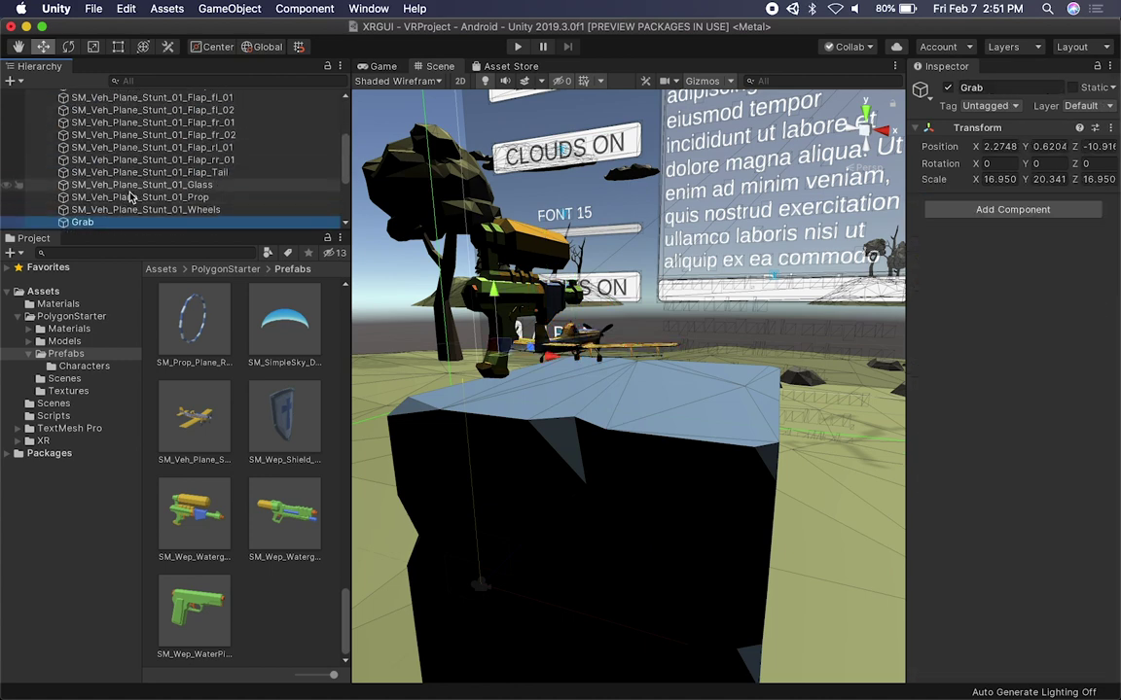
pyautogui.moveTo(112, 220); pyautogui.dragTo(130, 195)
# Step: Set the plane's Grab position to 0 on X, Y and Z
pyautogui.scroll(-6, 574, 335)
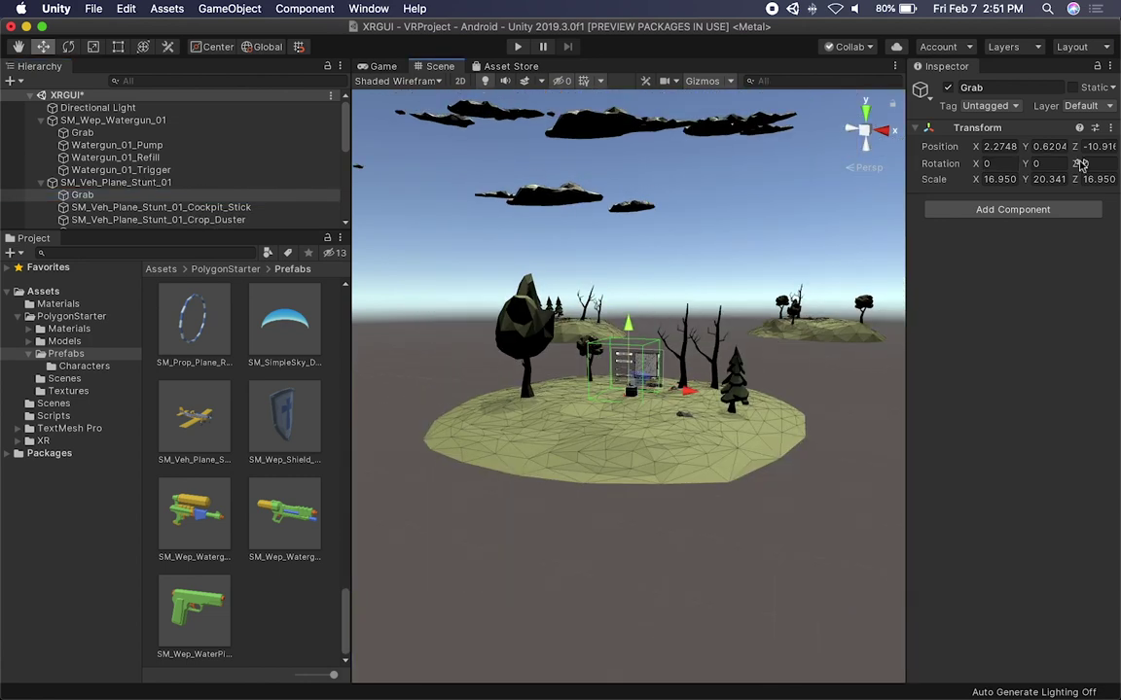
pyautogui.press('Tab')
pyautogui.write('0')
pyautogui.hotkey('shift', 'Tab')
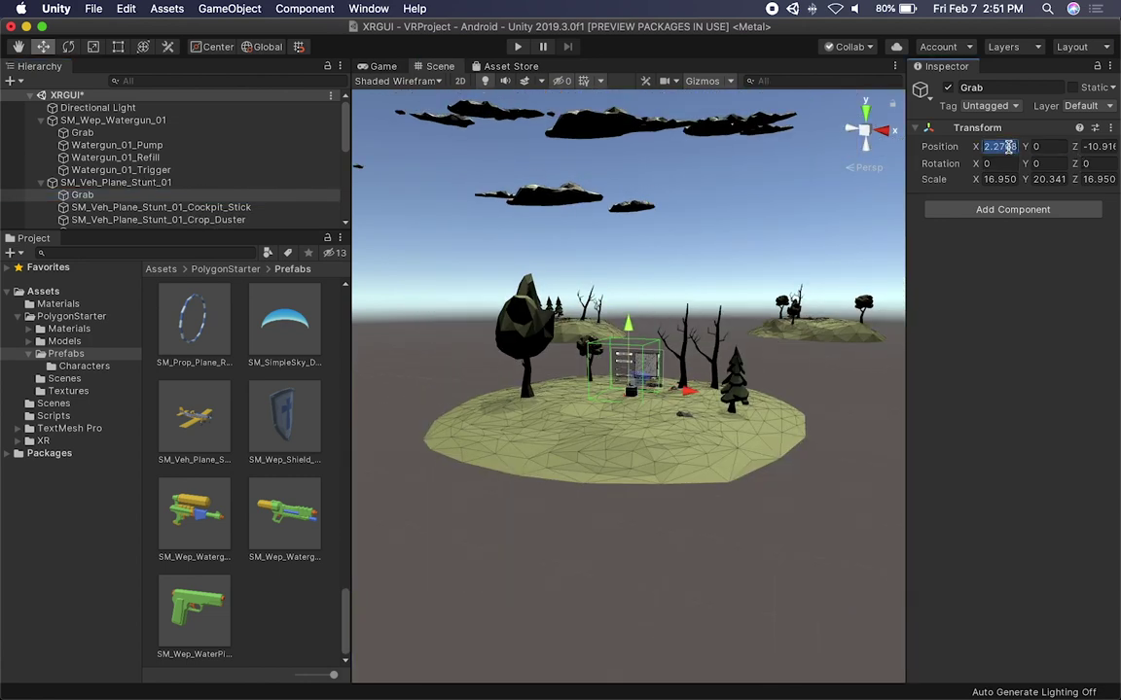
pyautogui.write('0')
pyautogui.press('Tab')
pyautogui.press('Tab')
pyautogui.write('0')
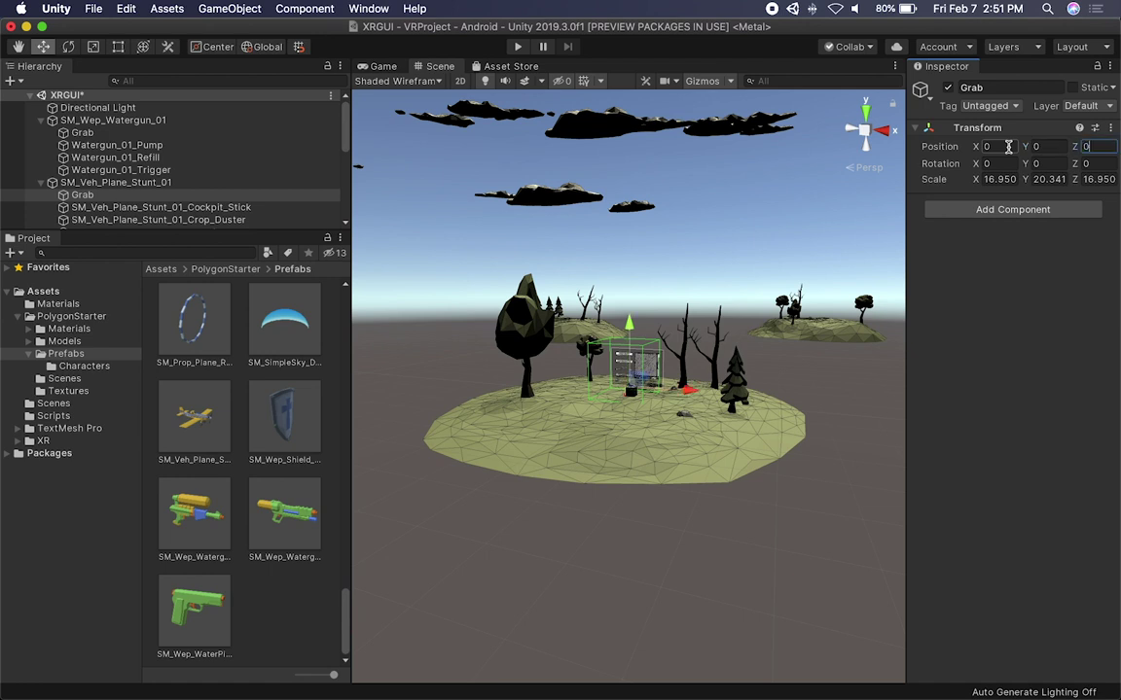
# Step: Set the plane's Grab scale to 1 on X, Y and Z
pyautogui.click(994, 179)
pyautogui.write('1')
pyautogui.click(1037, 179)
pyautogui.write('1')
pyautogui.click(1079, 181)
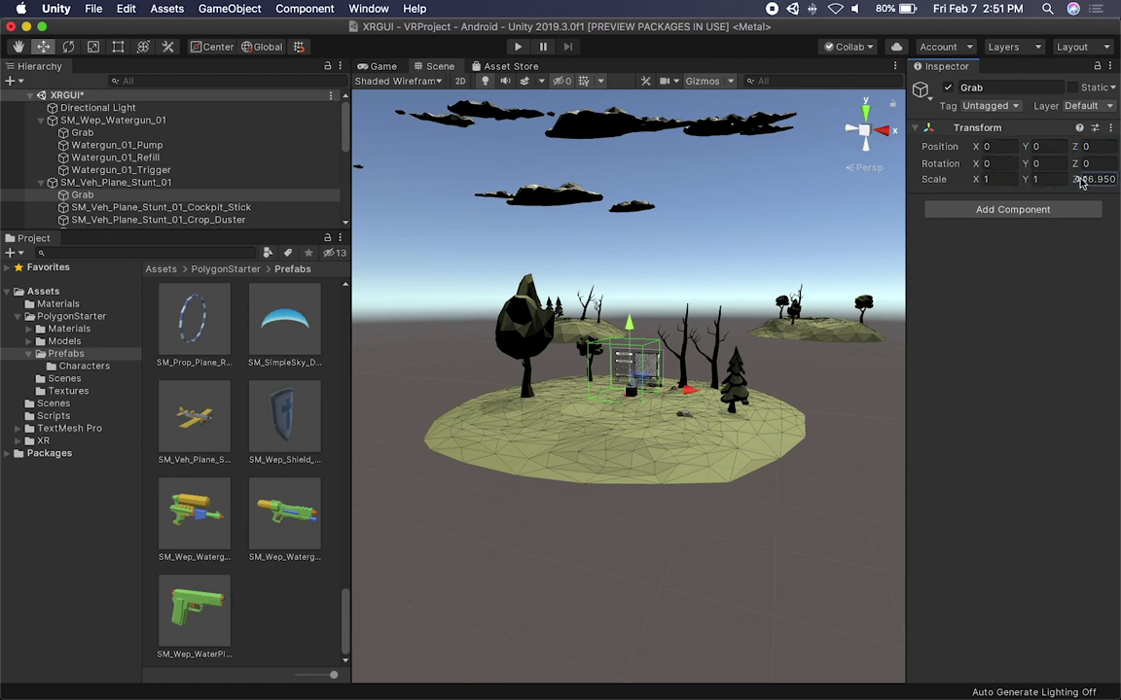
pyautogui.write('1')
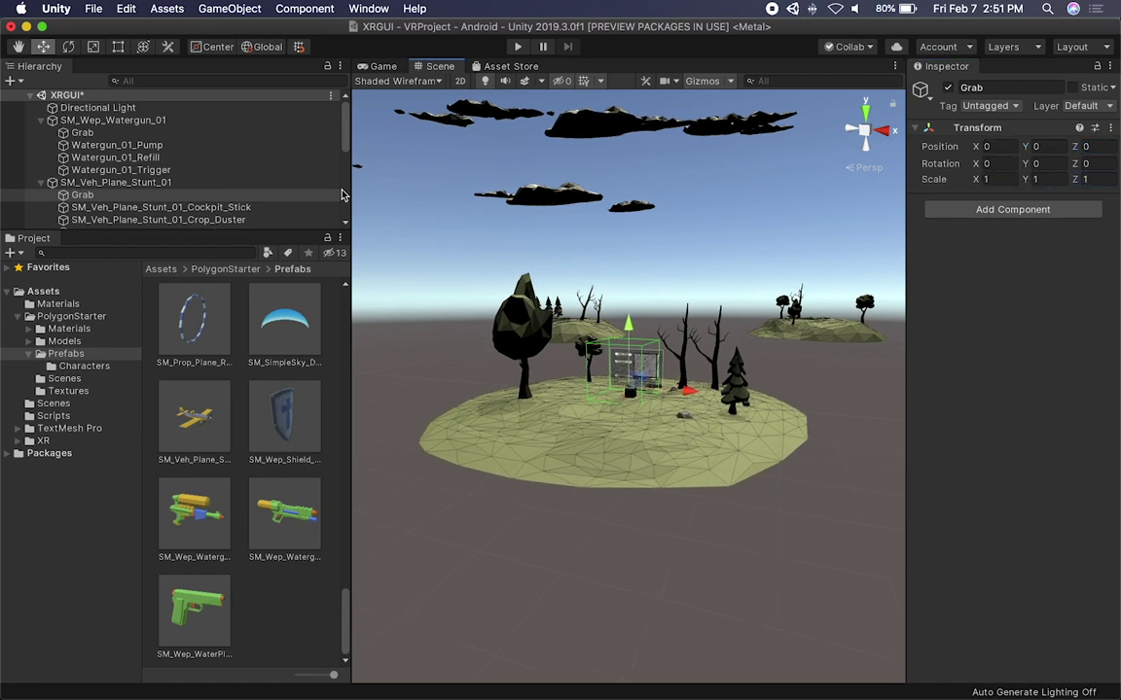
# Step: Shift the plane's Grab point back along the fuselage toward the tail, to about Z -2.02
pyautogui.doubleClick(101, 183)
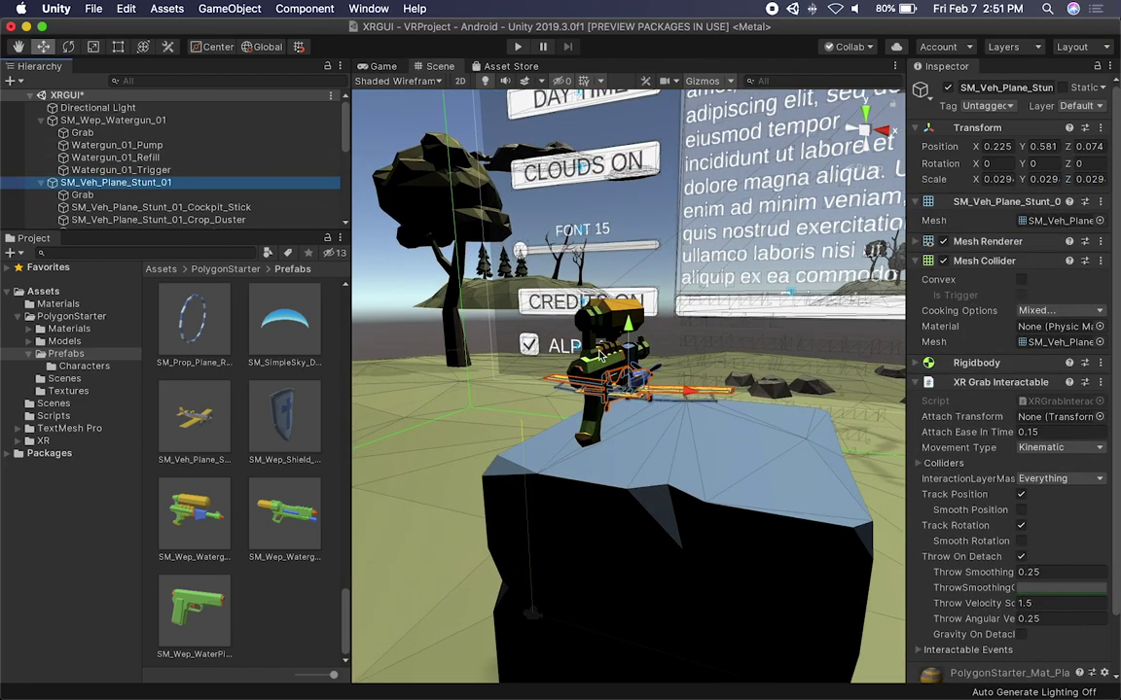
pyautogui.keyDown('alt'); pyautogui.moveTo(687, 425); pyautogui.dragTo(807, 457); pyautogui.keyUp('alt')
pyautogui.scroll(5, 732, 422)
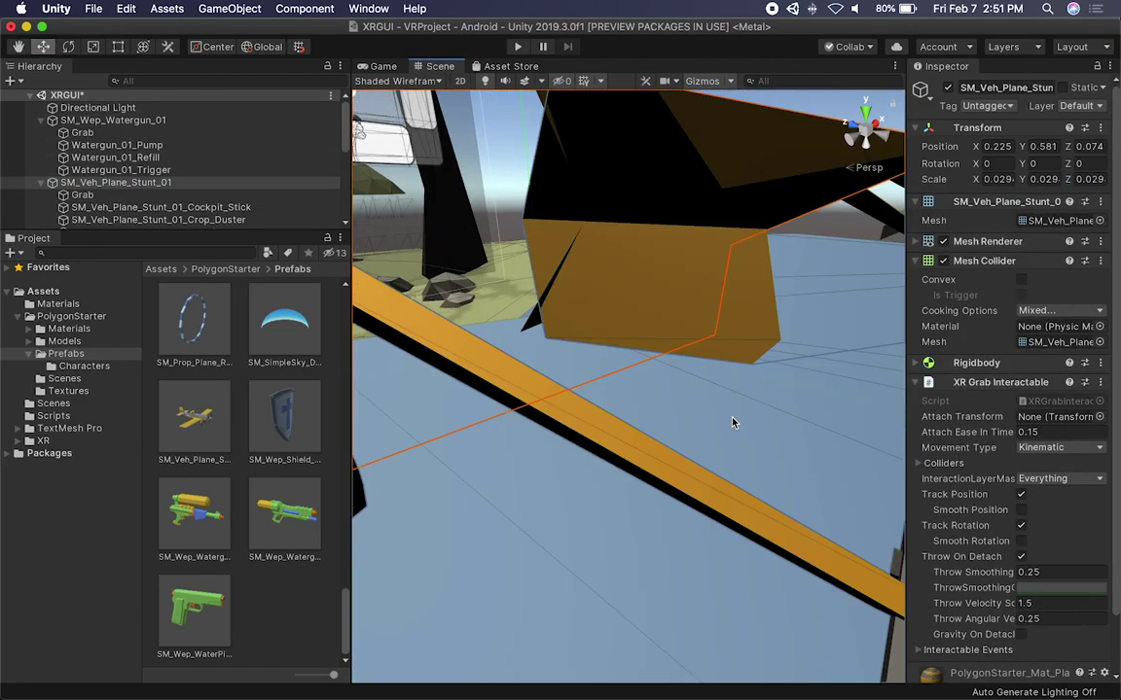
pyautogui.scroll(-3, 733, 422)
pyautogui.press('q')
pyautogui.moveTo(715, 412); pyautogui.dragTo(593, 386)
pyautogui.press('super+z')
pyautogui.click(103, 193)
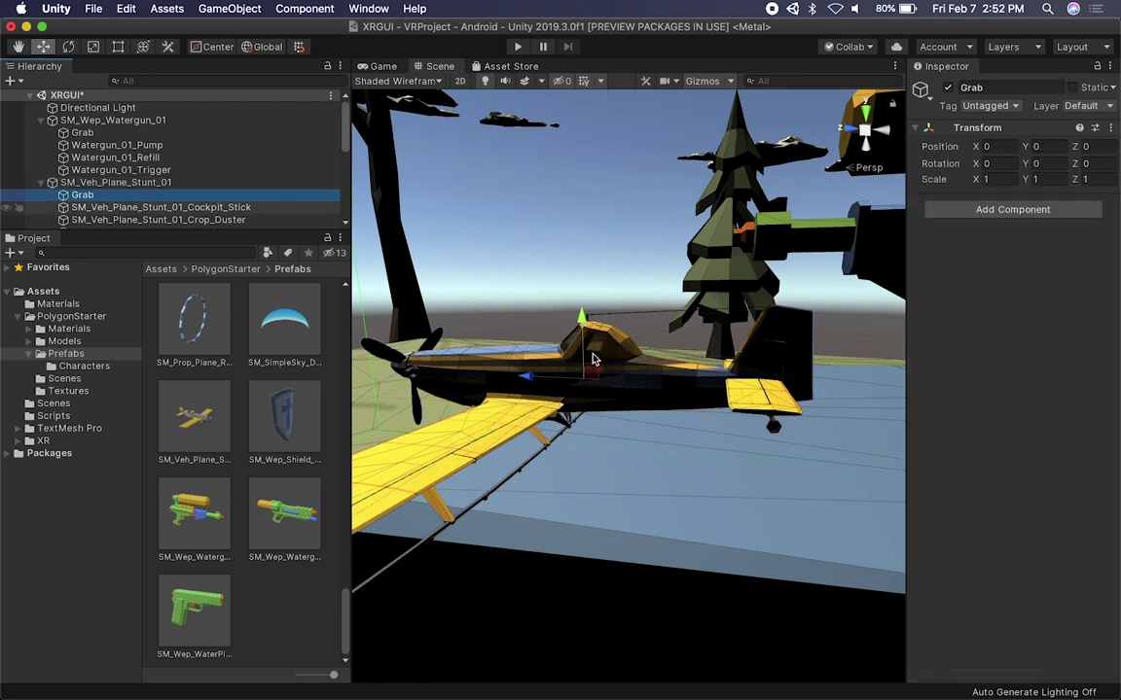
pyautogui.moveTo(525, 376); pyautogui.dragTo(322, 576)
pyautogui.keyDown('alt'); pyautogui.moveTo(675, 301); pyautogui.dragTo(667, 276); pyautogui.keyUp('alt')
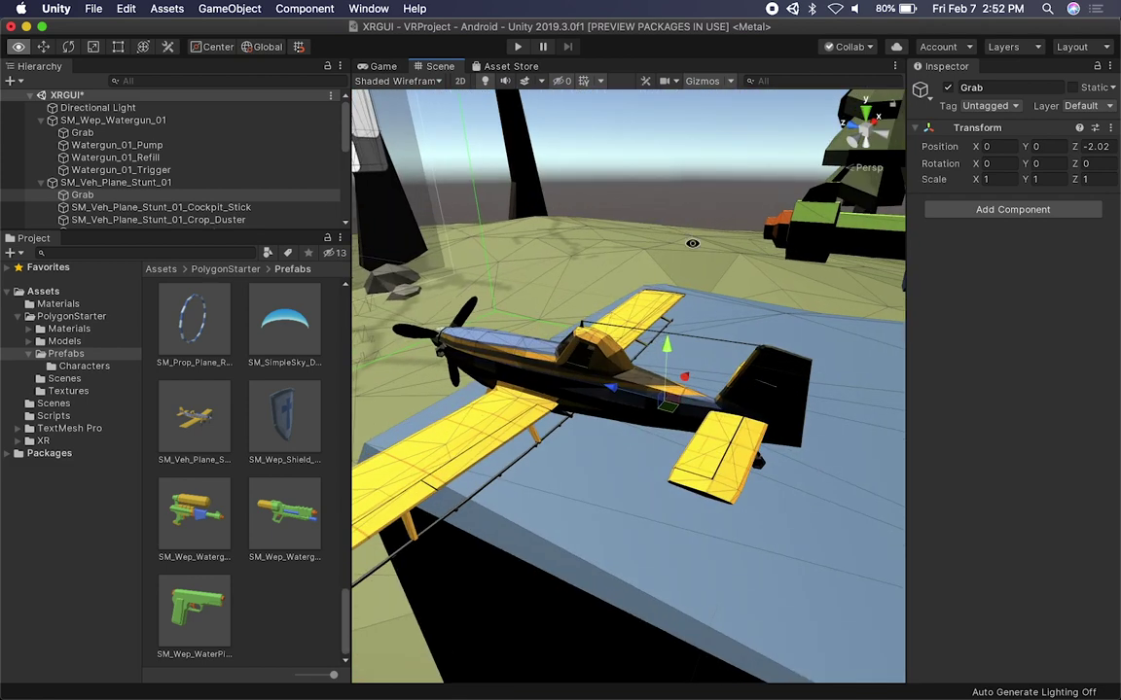
# Step: Widen the Inspector and assign each object's own Grab child as the Attach Transform of XR Grab Interactable, for both water gun and plane
pyautogui.click(107, 120)
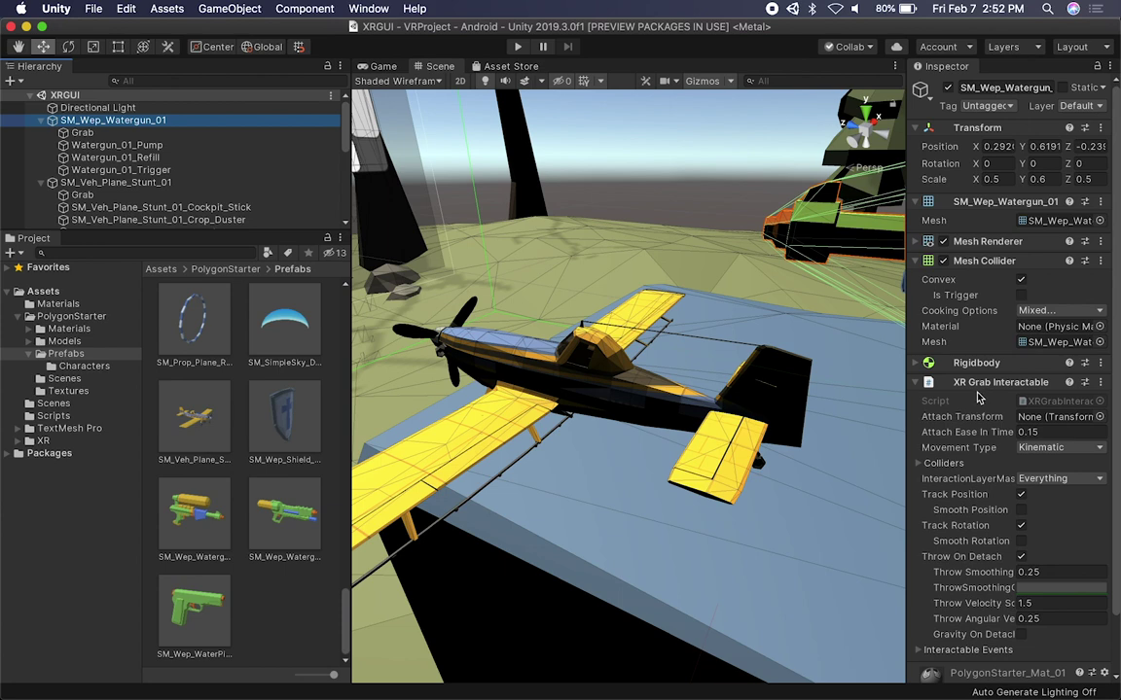
pyautogui.moveTo(906, 321); pyautogui.dragTo(775, 311)
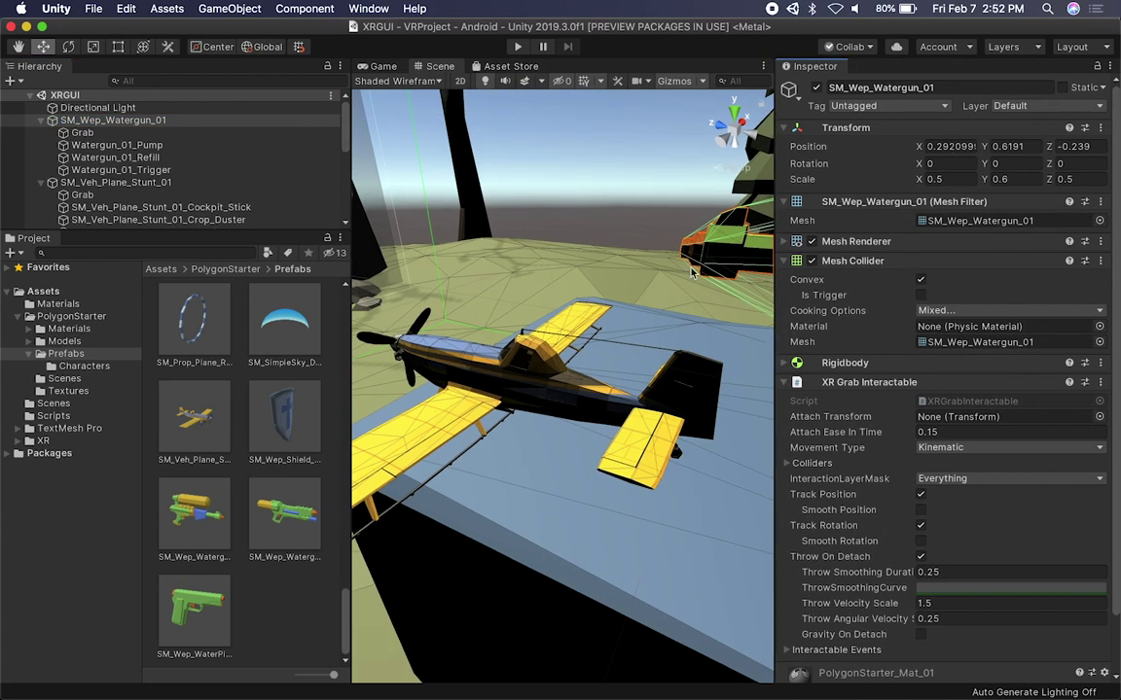
pyautogui.click(103, 119)
pyautogui.moveTo(903, 407); pyautogui.dragTo(915, 416)
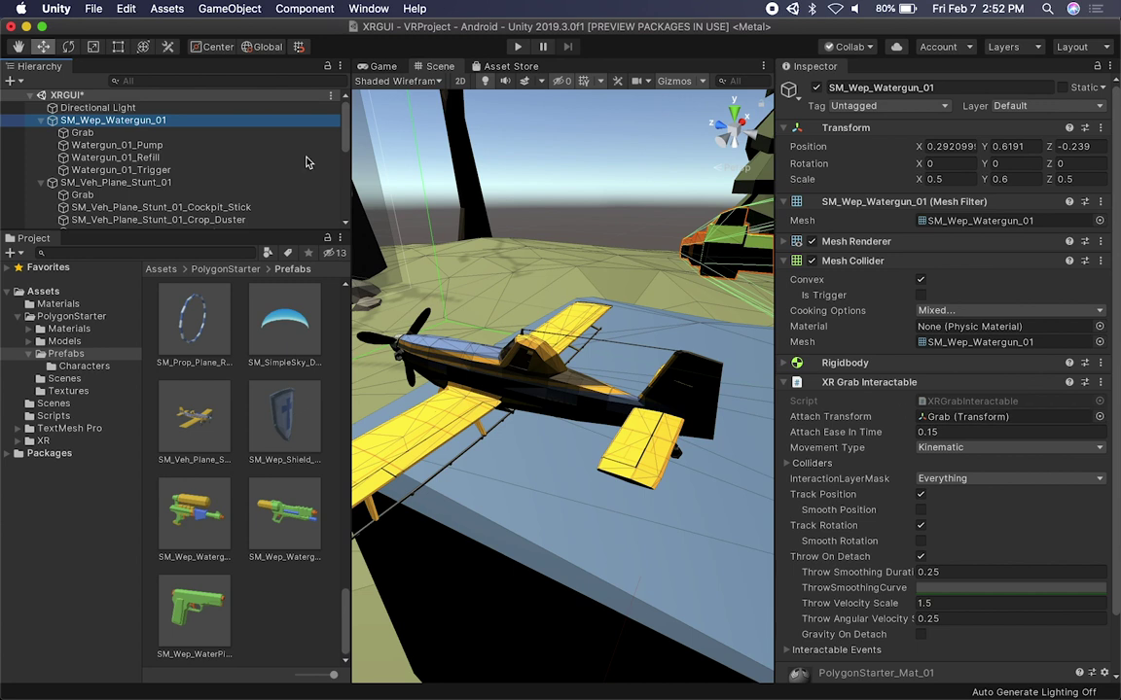
pyautogui.click(144, 183)
pyautogui.moveTo(146, 195); pyautogui.dragTo(941, 421)
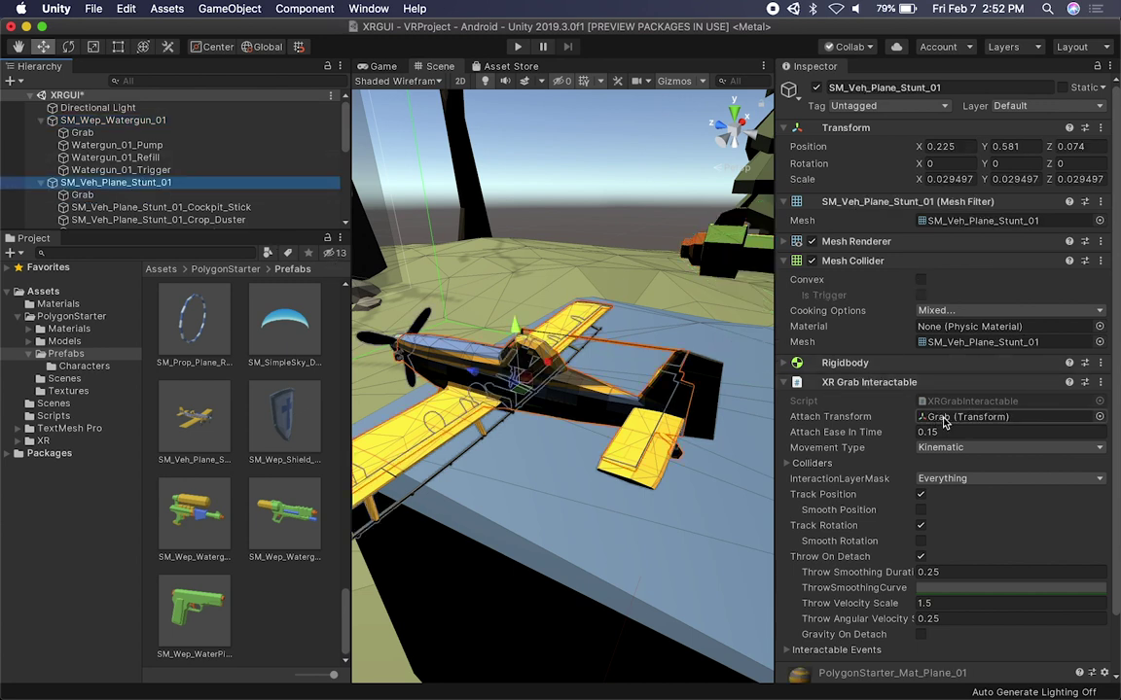
# Step: Collapse the water gun and plane, make them and the block children of Environment, and save the scene
pyautogui.click(115, 123)
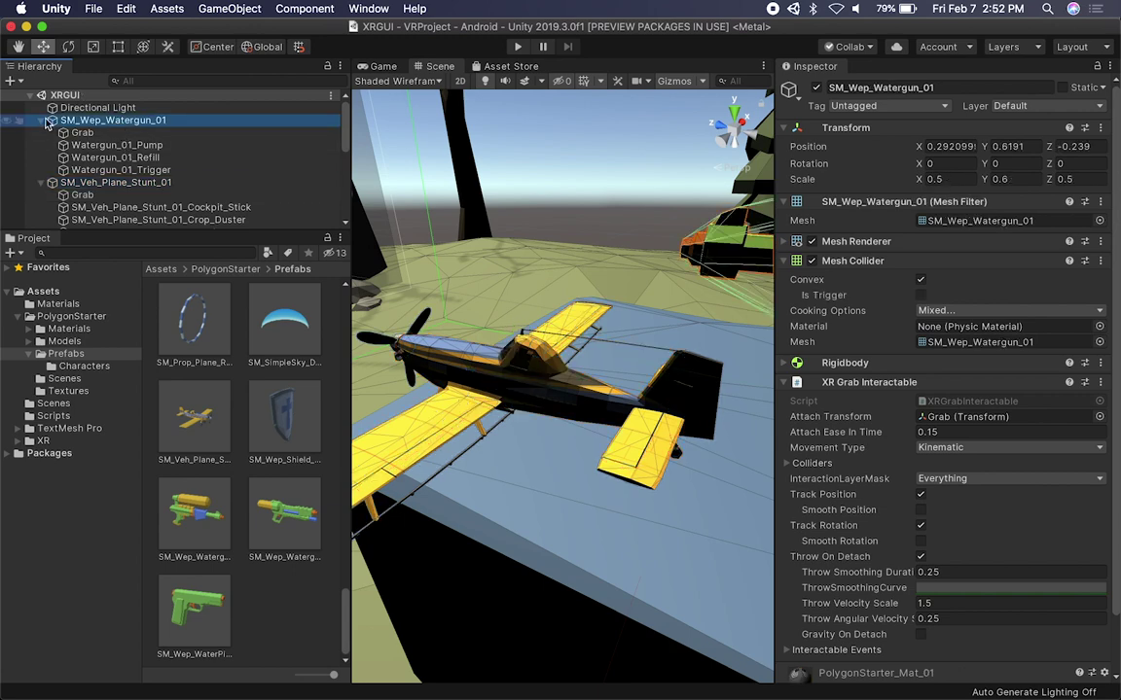
pyautogui.click(42, 119)
pyautogui.click(48, 133)
pyautogui.click(42, 132)
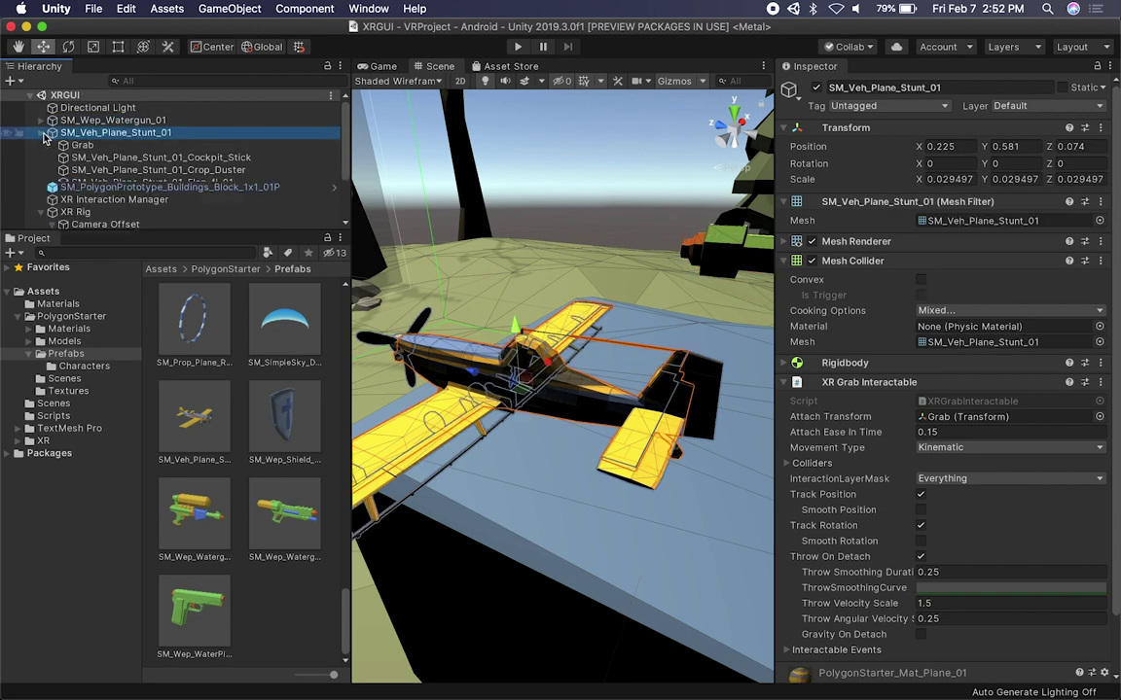
pyautogui.keyDown('super'); pyautogui.click(112, 120); pyautogui.keyUp('super')
pyautogui.scroll(-1, 204, 180)
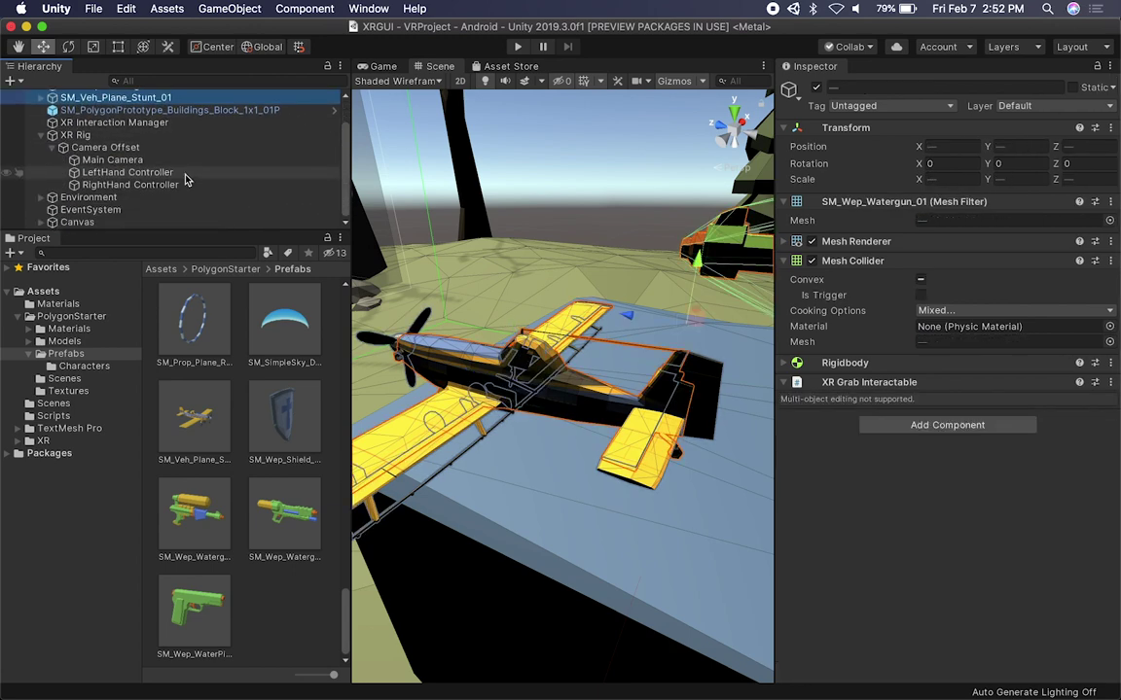
pyautogui.scroll(2, 150, 117)
pyautogui.keyDown('shift'); pyautogui.click(144, 144); pyautogui.keyUp('shift')
pyautogui.moveTo(144, 144); pyautogui.dragTo(128, 476)
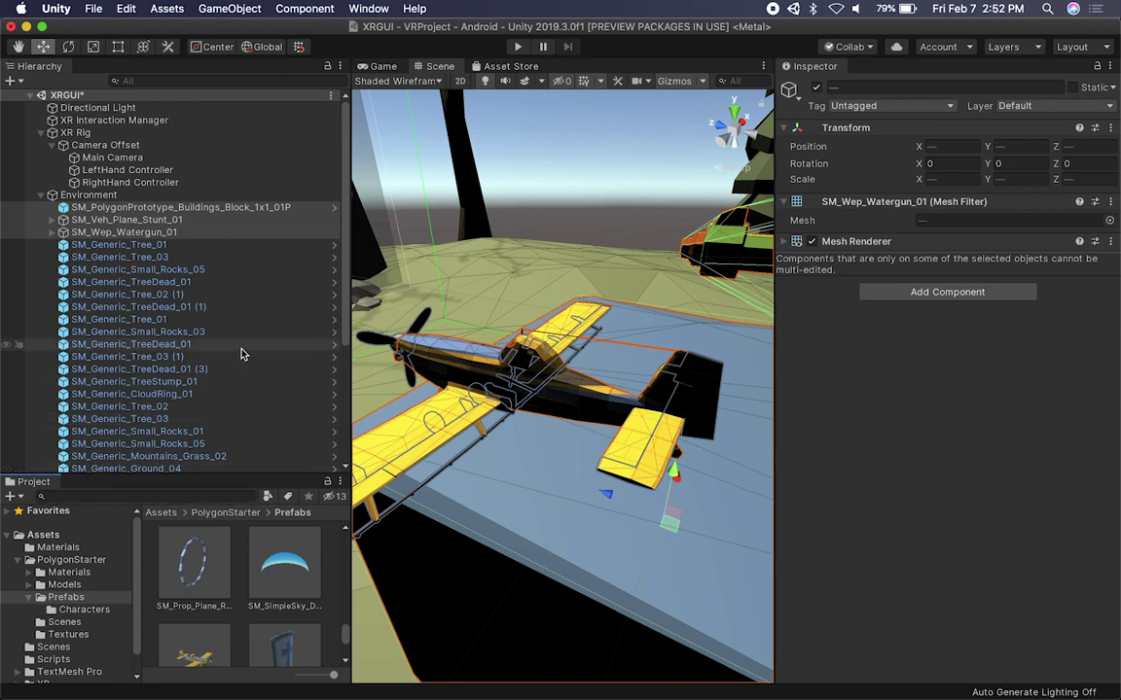
pyautogui.press('super+s')
# Step: Reorder Environment's children so the water gun and plane are listed first, above the block
pyautogui.click(165, 270)
pyautogui.click(100, 219)
pyautogui.keyDown('shift'); pyautogui.click(101, 232); pyautogui.keyUp('shift')
pyautogui.moveTo(101, 232); pyautogui.dragTo(114, 200)
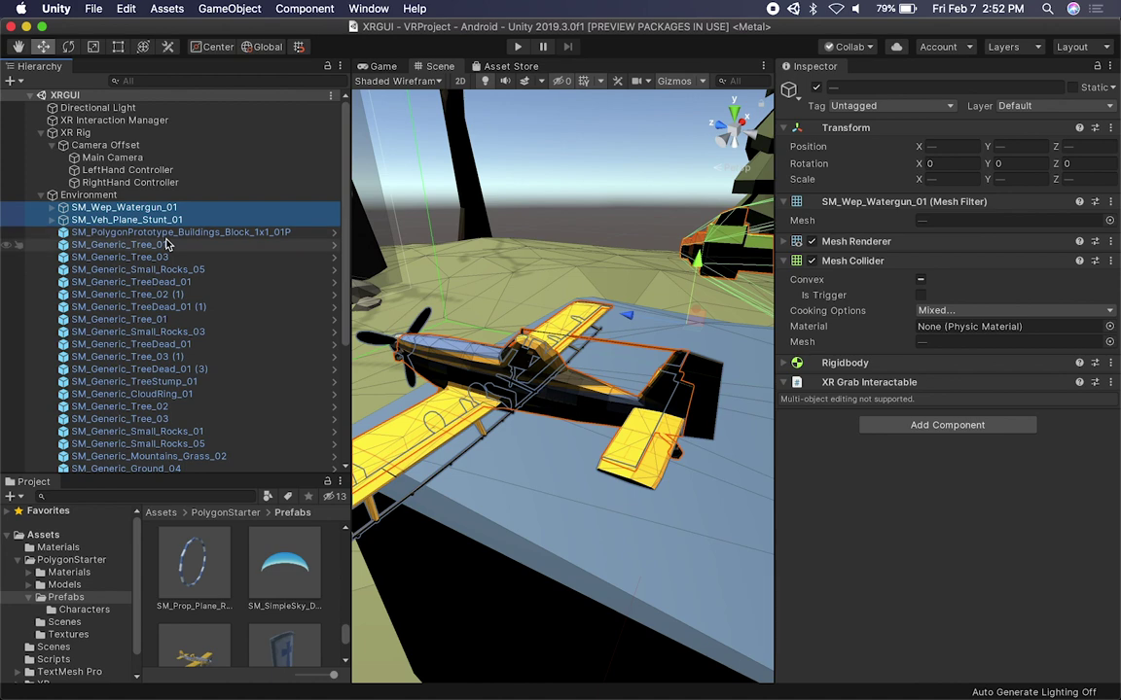
# Step: Lay the water gun on its side by setting its Z rotation to 90
pyautogui.press('f')
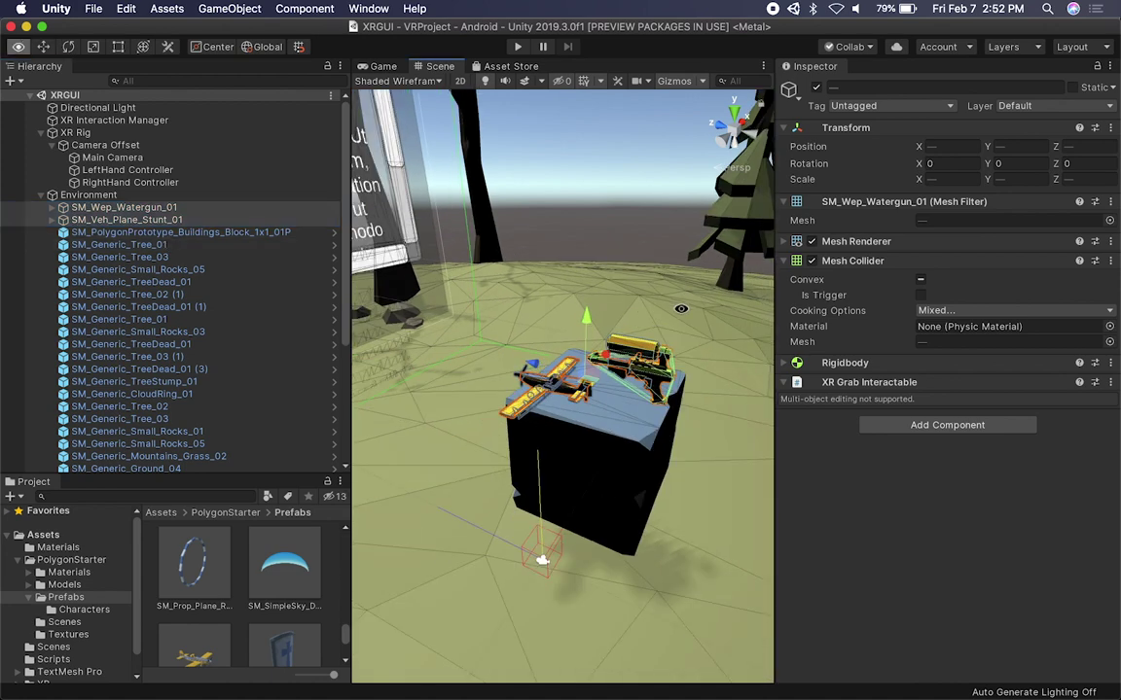
pyautogui.keyDown('alt'); pyautogui.moveTo(648, 354); pyautogui.dragTo(399, 290); pyautogui.keyUp('alt')
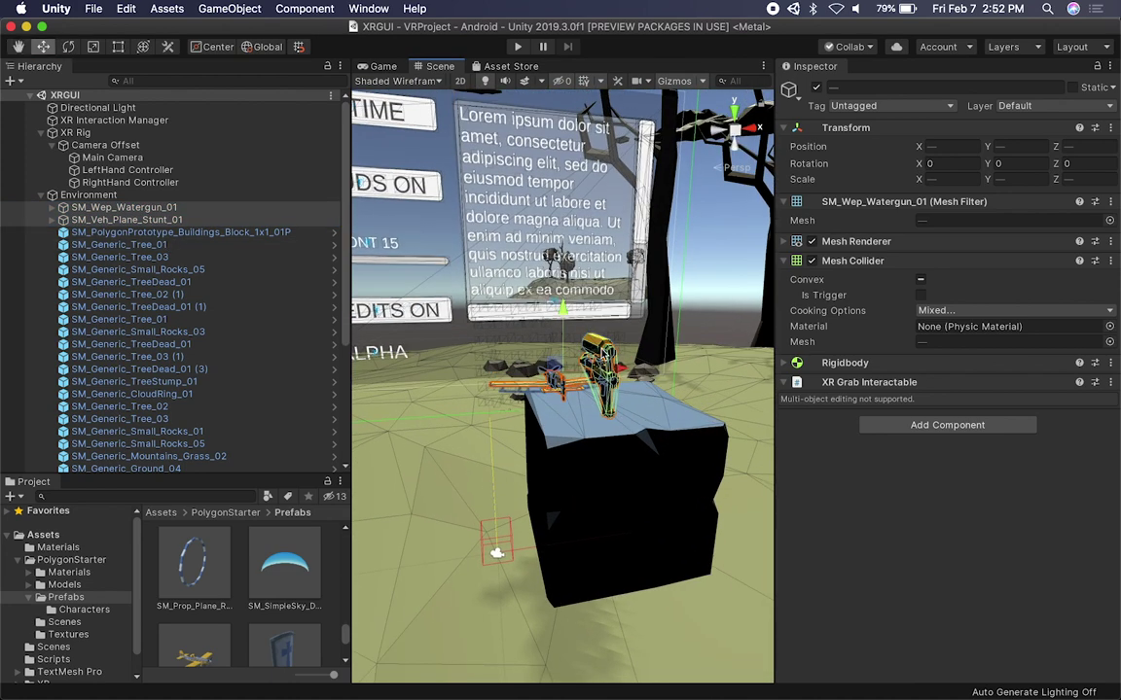
pyautogui.click(603, 353)
pyautogui.click(1074, 164)
pyautogui.write('90')
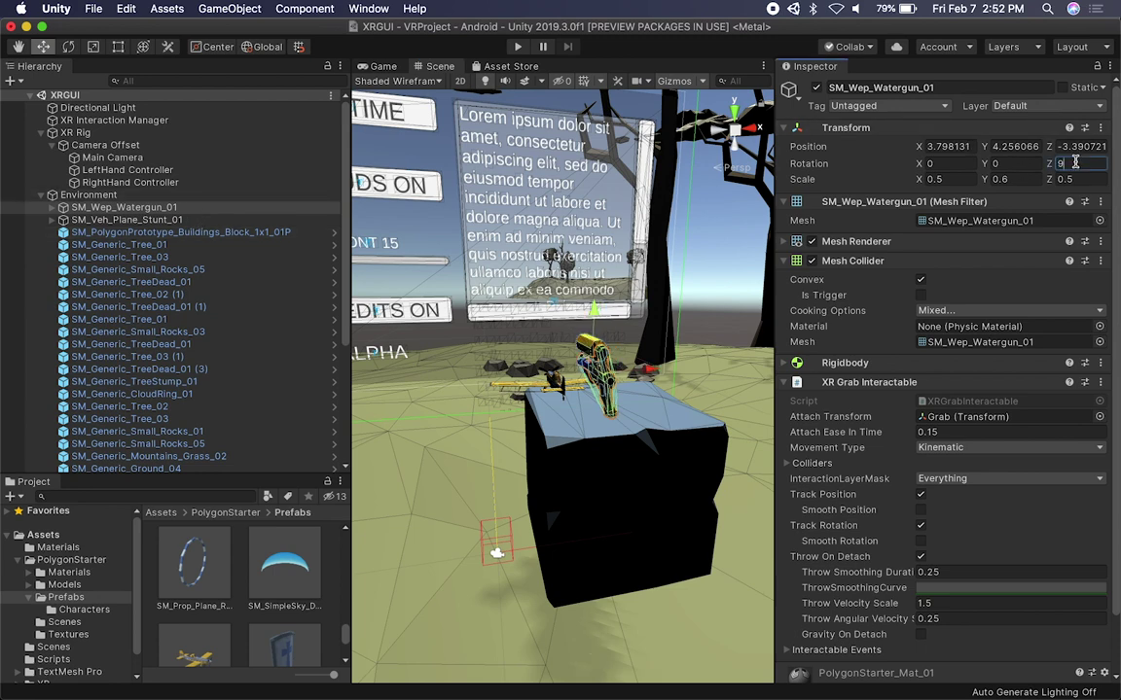
pyautogui.press('Return')
# Step: Lower the water gun onto the block's top, turn it to about -25.55 degrees in Y, and adjust its position on the surface
pyautogui.keyDown('alt'); pyautogui.moveTo(672, 447); pyautogui.dragTo(728, 457); pyautogui.keyUp('alt')
pyautogui.moveTo(624, 342); pyautogui.dragTo(622, 373)
pyautogui.press('e')
pyautogui.moveTo(616, 477); pyautogui.dragTo(672, 461)
pyautogui.press('w')
pyautogui.moveTo(617, 396); pyautogui.dragTo(505, 295)
pyautogui.press('f')
pyautogui.scroll(3, 531, 356)
pyautogui.scroll(-3, 516, 359)
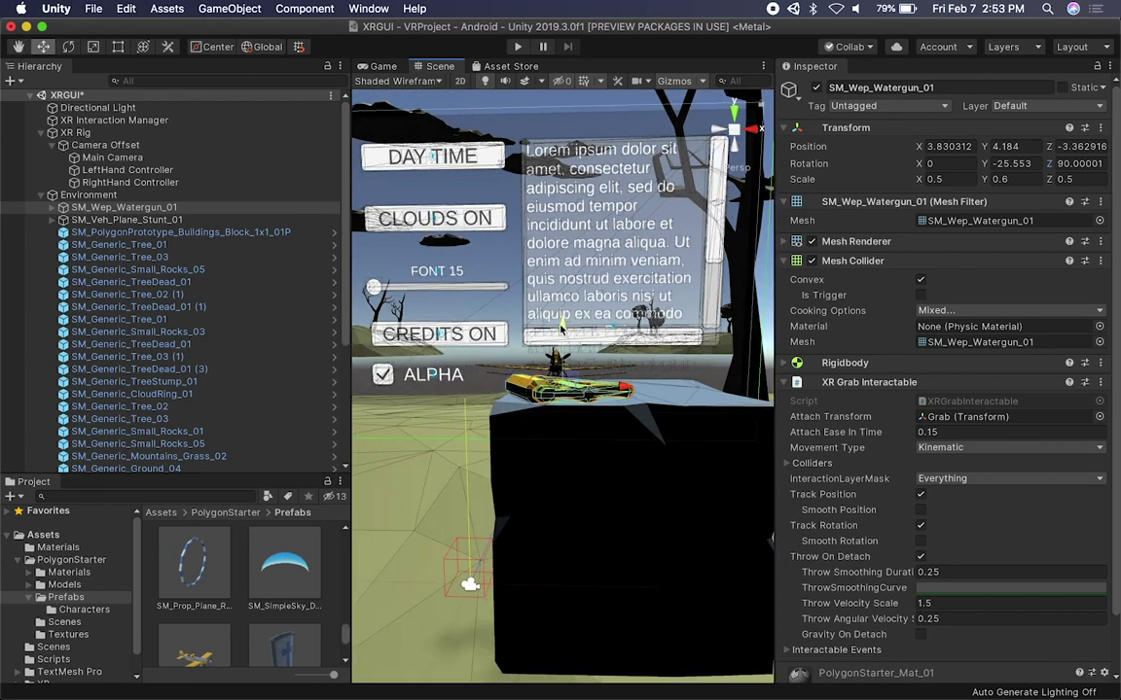
# Step: Lengthen the block table along Z and adjust its position beneath the plane and water gun
pyautogui.keyDown('alt'); pyautogui.moveTo(562, 322); pyautogui.dragTo(611, 447); pyautogui.keyUp('alt')
pyautogui.click(546, 407)
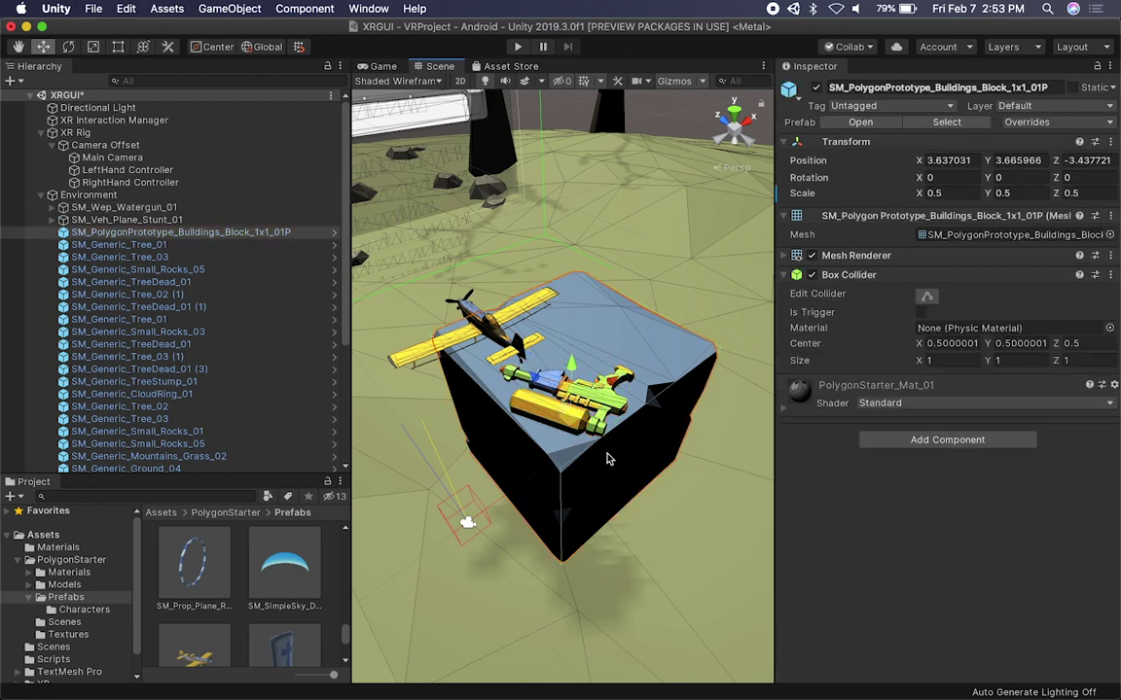
pyautogui.press('r')
pyautogui.moveTo(519, 374); pyautogui.dragTo(593, 395)
pyautogui.press('w')
pyautogui.keyDown('alt'); pyautogui.moveTo(693, 442); pyautogui.dragTo(541, 360); pyautogui.keyUp('alt')
pyautogui.moveTo(666, 477); pyautogui.dragTo(654, 474)
# Step: Collapse Environment, select LeftHand Controller to inspect its XR Controller and XR Ray Interactor settings, and view the whole scene
pyautogui.click(86, 195)
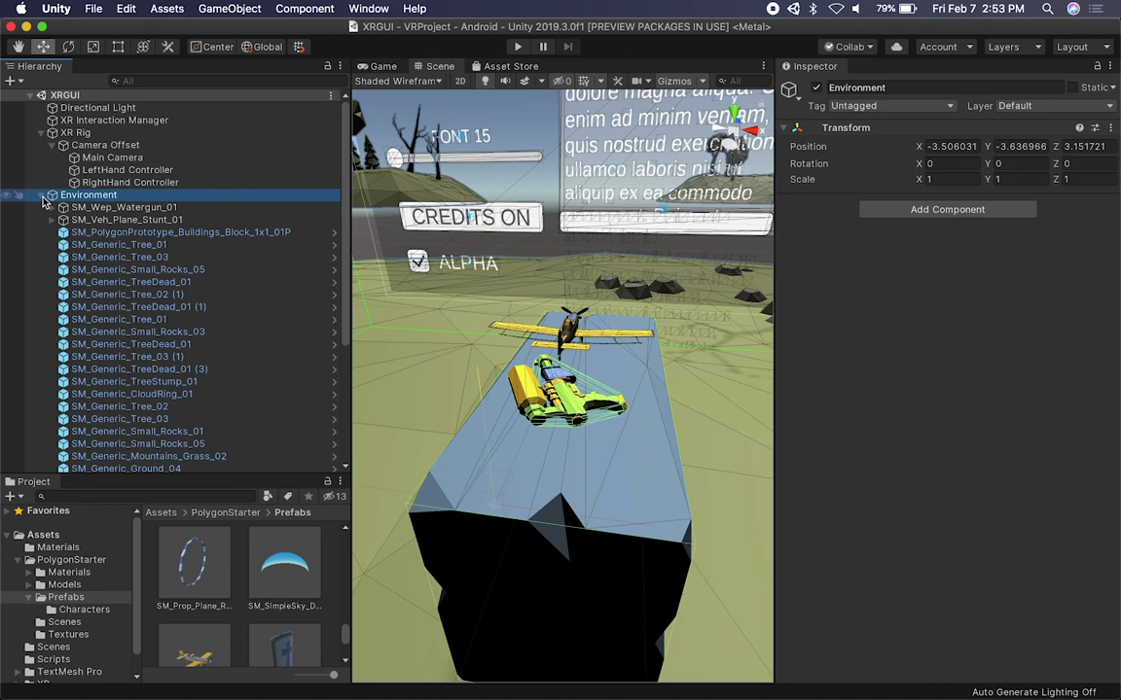
pyautogui.click(40, 196)
pyautogui.click(117, 182)
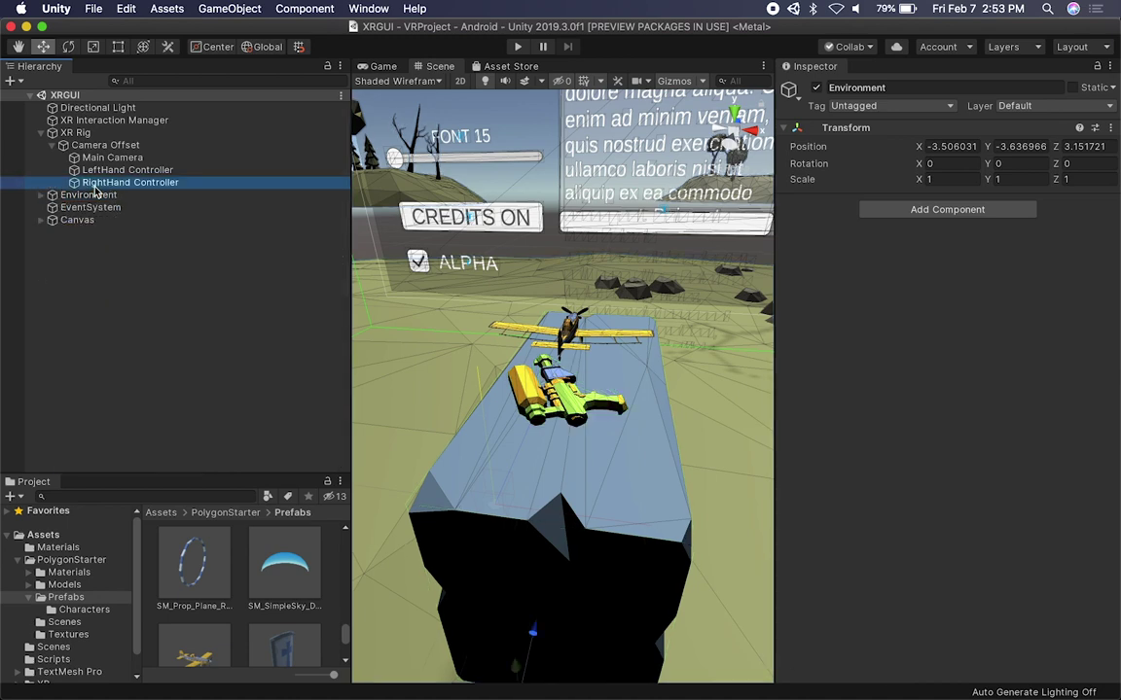
pyautogui.click(97, 170)
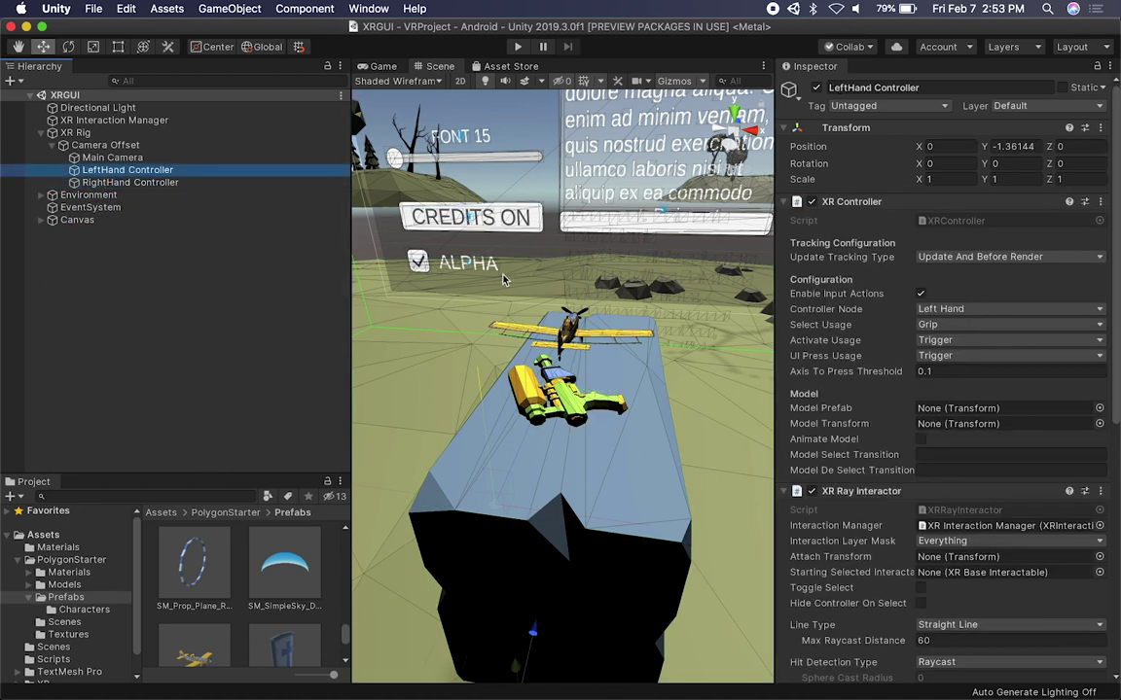
pyautogui.scroll(-3, 503, 279)
pyautogui.scroll(-3, 504, 270)
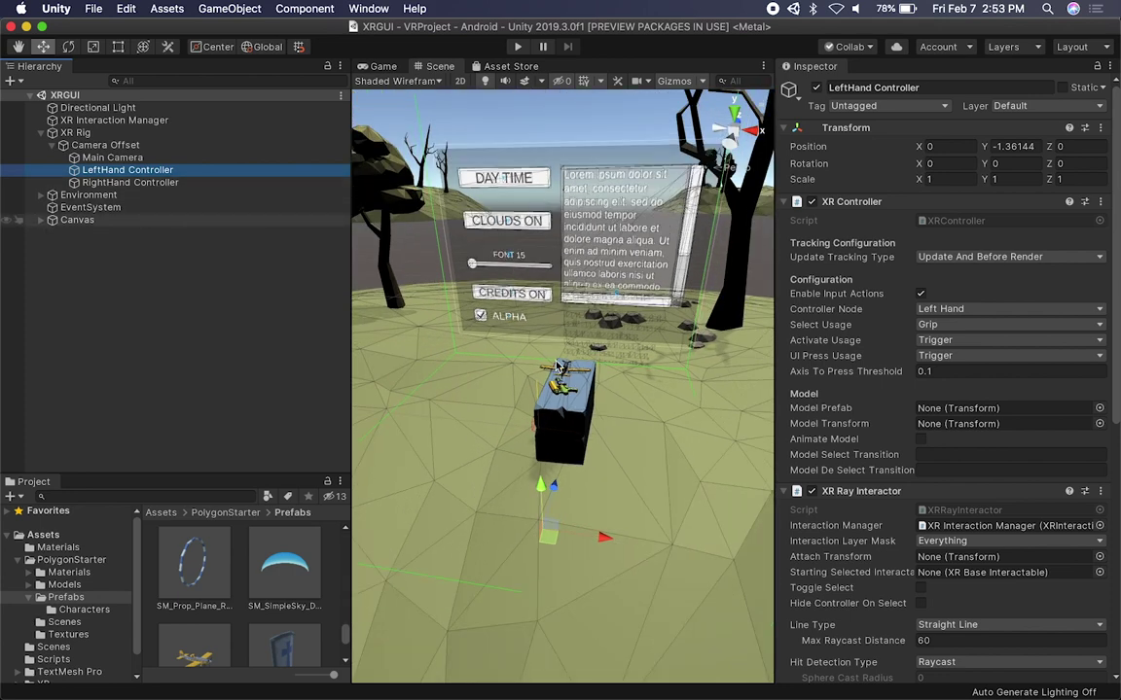
# Step: Collapse the XR Controller and XR Ray Interactor components, and inspect the component list of RightHand Controller
pyautogui.click(852, 202)
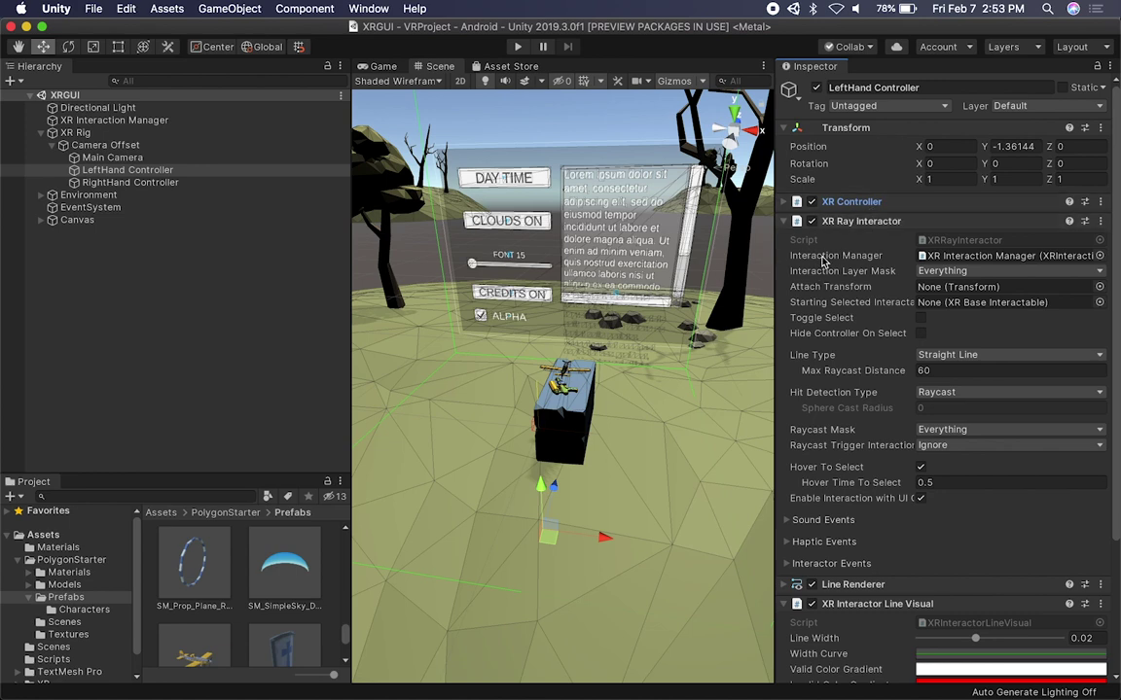
pyautogui.click(800, 221)
pyautogui.click(149, 183)
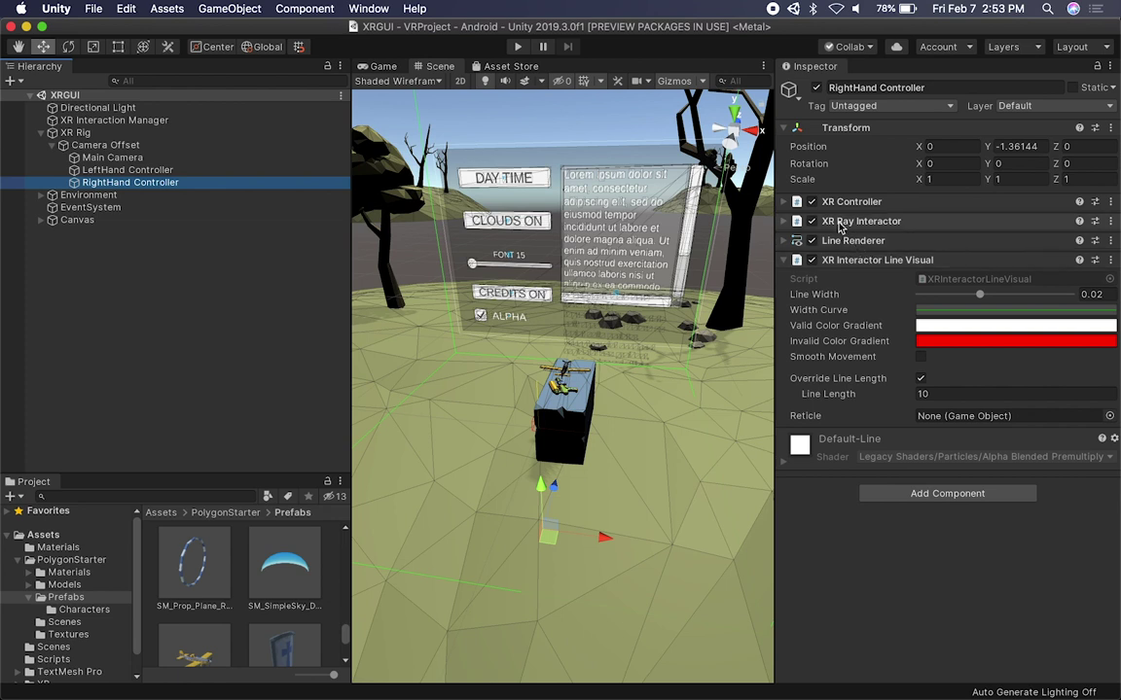
pyautogui.click(197, 275)
pyautogui.rightClick(195, 276)
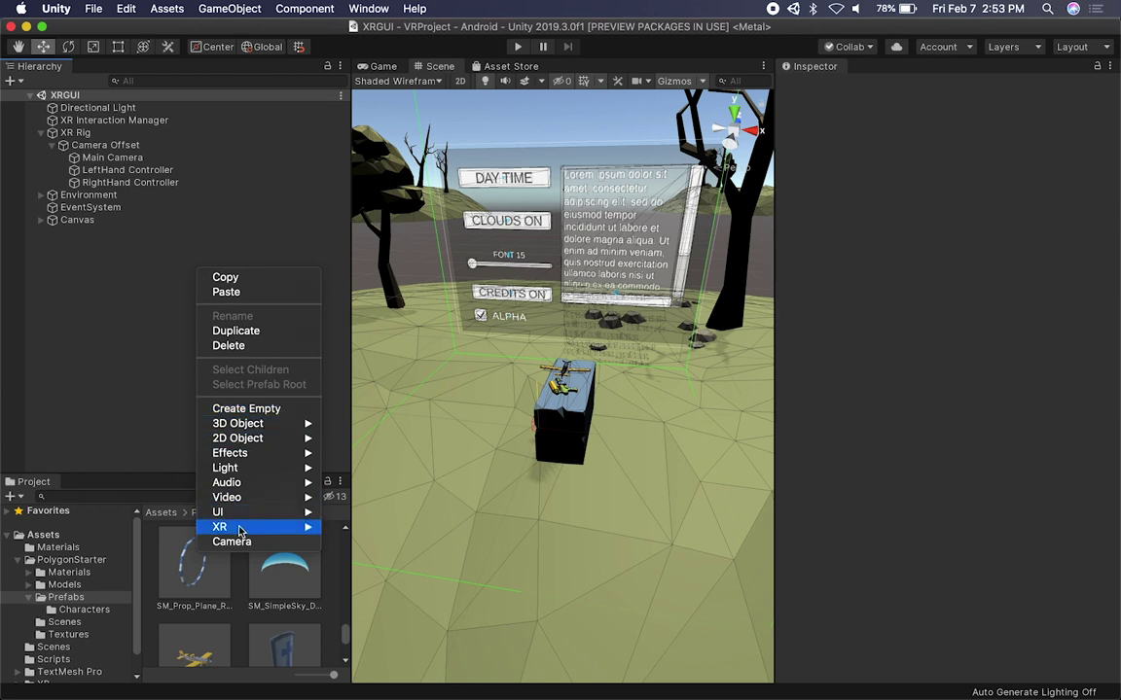
pyautogui.moveTo(292, 526)
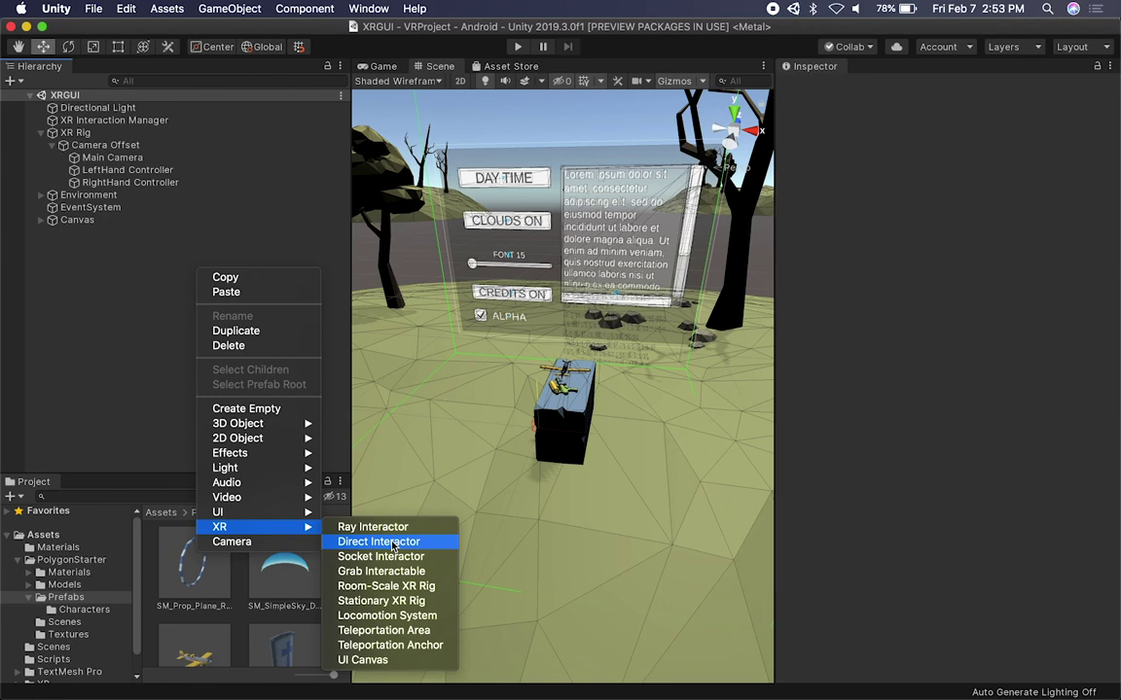
pyautogui.click(173, 275)
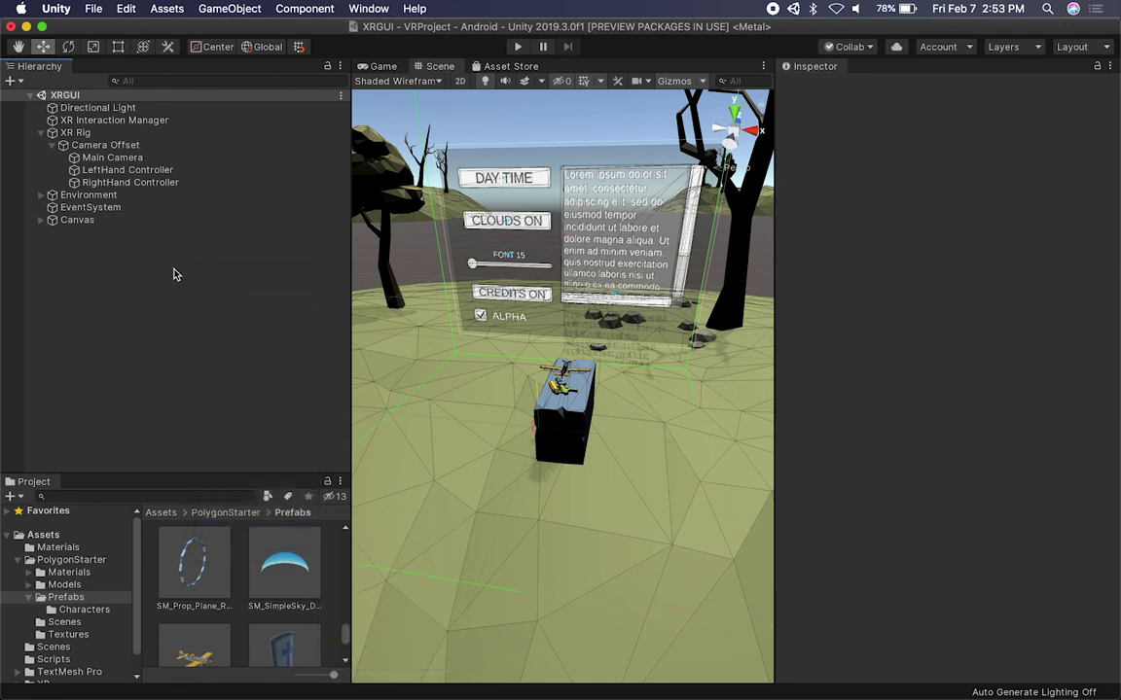
pyautogui.click(105, 232)
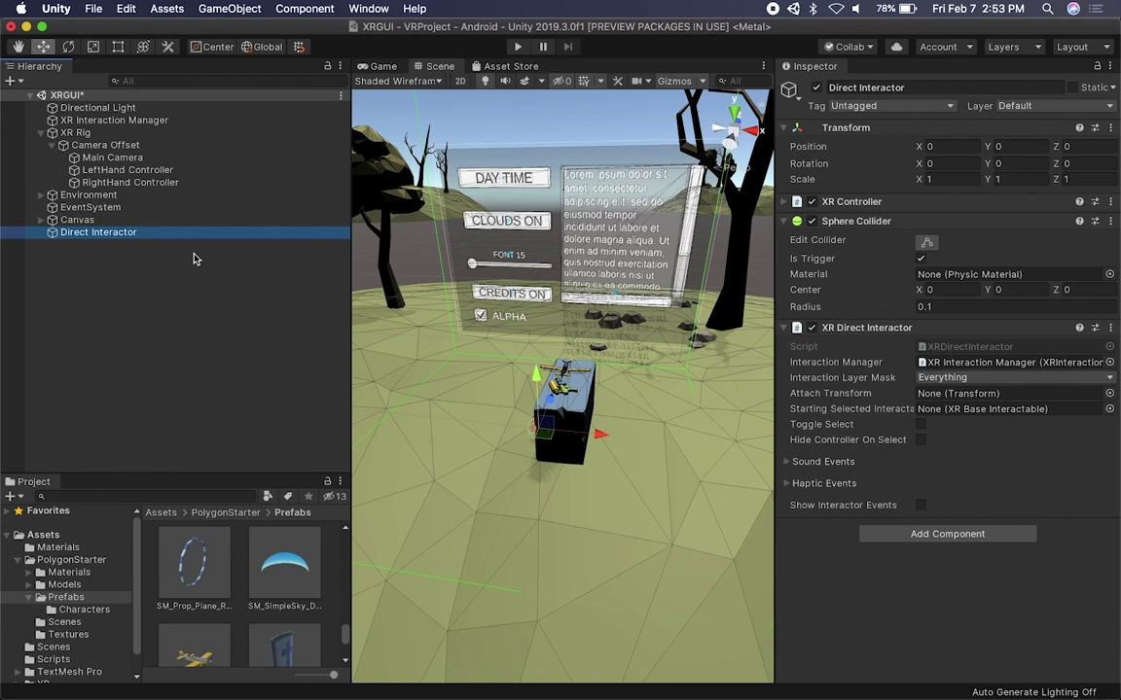
pyautogui.keyDown('super'); pyautogui.click(139, 234); pyautogui.keyUp('super')
pyautogui.press('super+BackSpace')
# Step: Create an XR Direct Interactor and place it under Camera Offset, directly below RightHand Controller
pyautogui.click(149, 183)
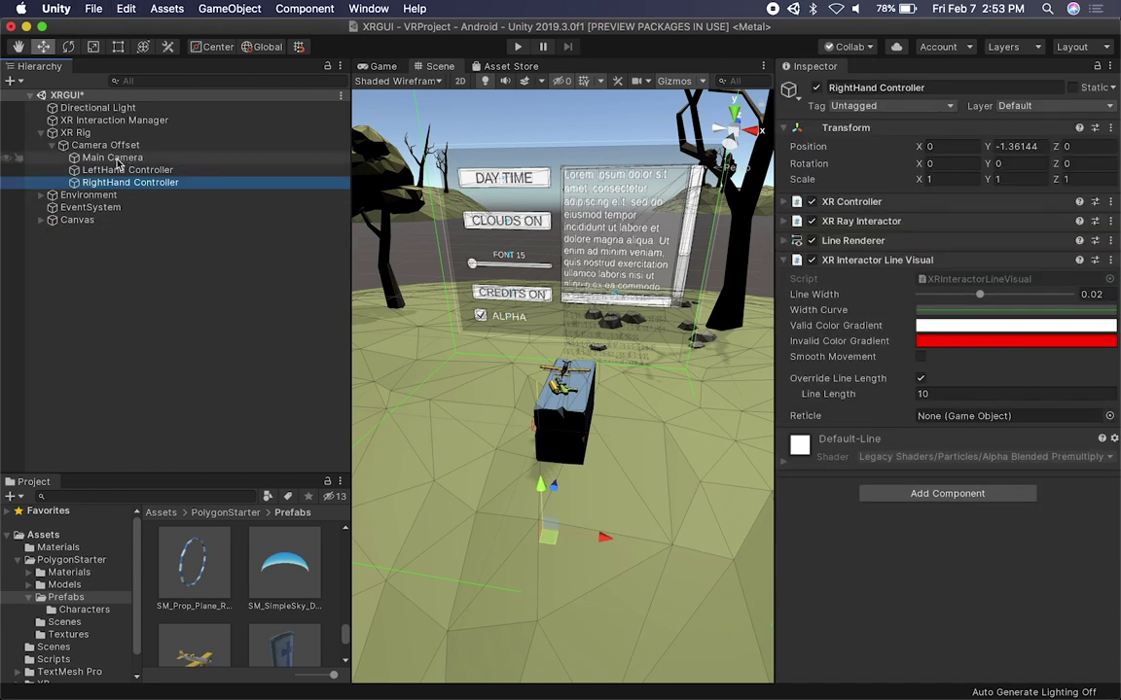
pyautogui.rightClick(114, 182)
pyautogui.moveTo(162, 440)
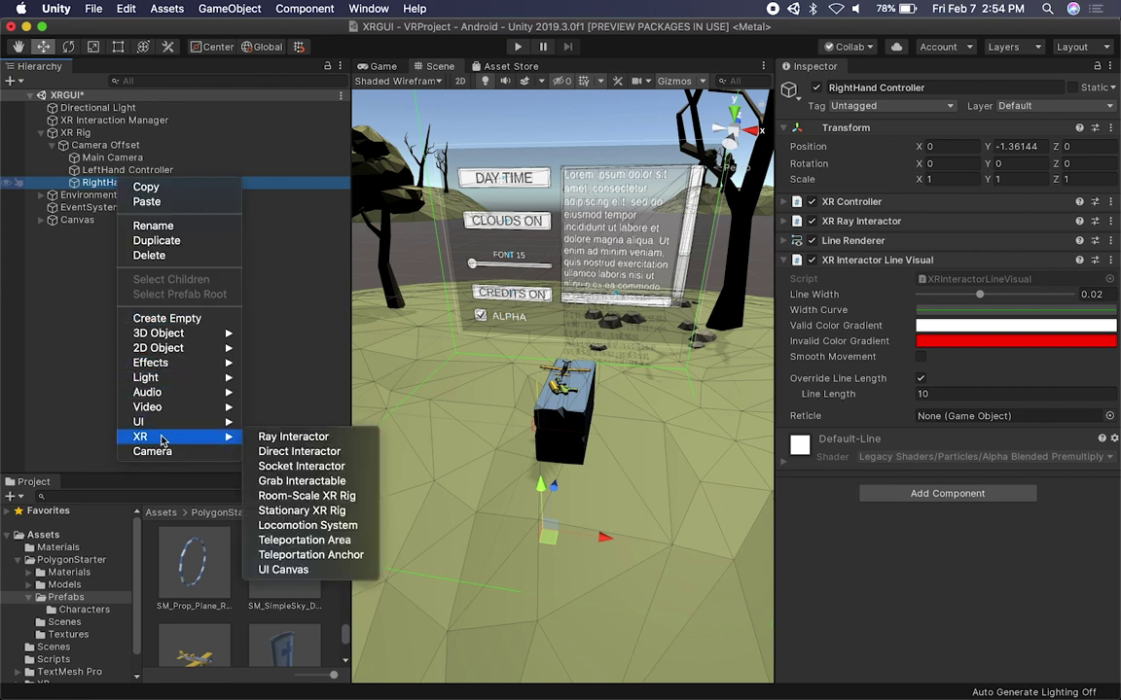
pyautogui.click(335, 454)
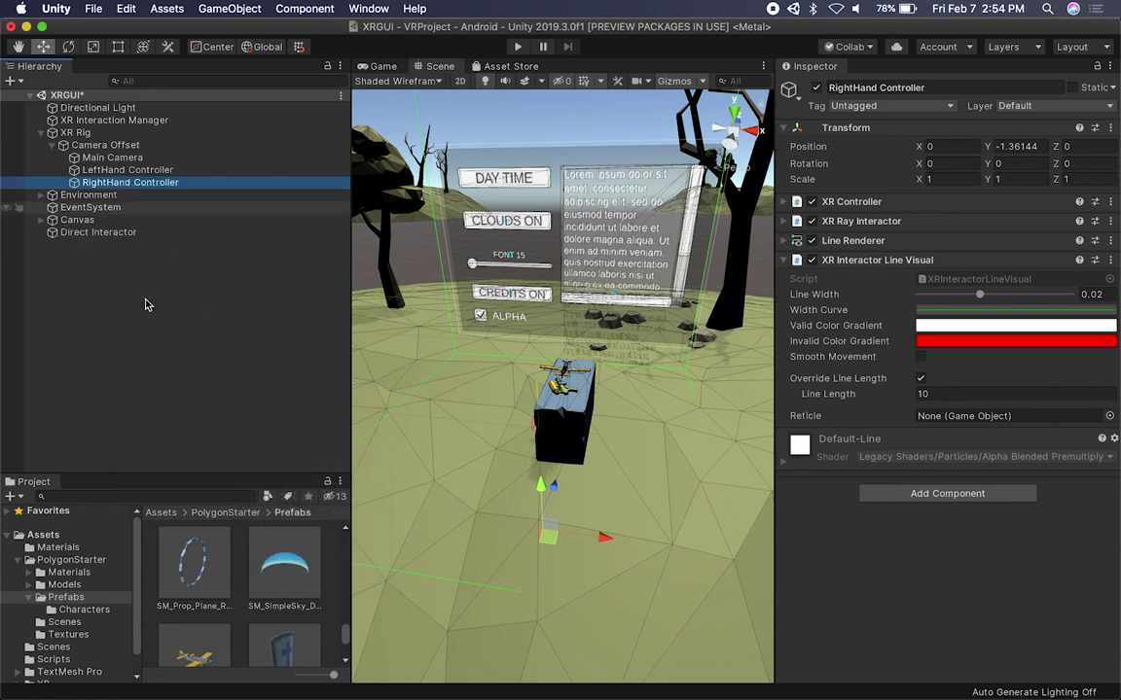
pyautogui.click(102, 235)
pyautogui.moveTo(109, 238); pyautogui.dragTo(133, 199)
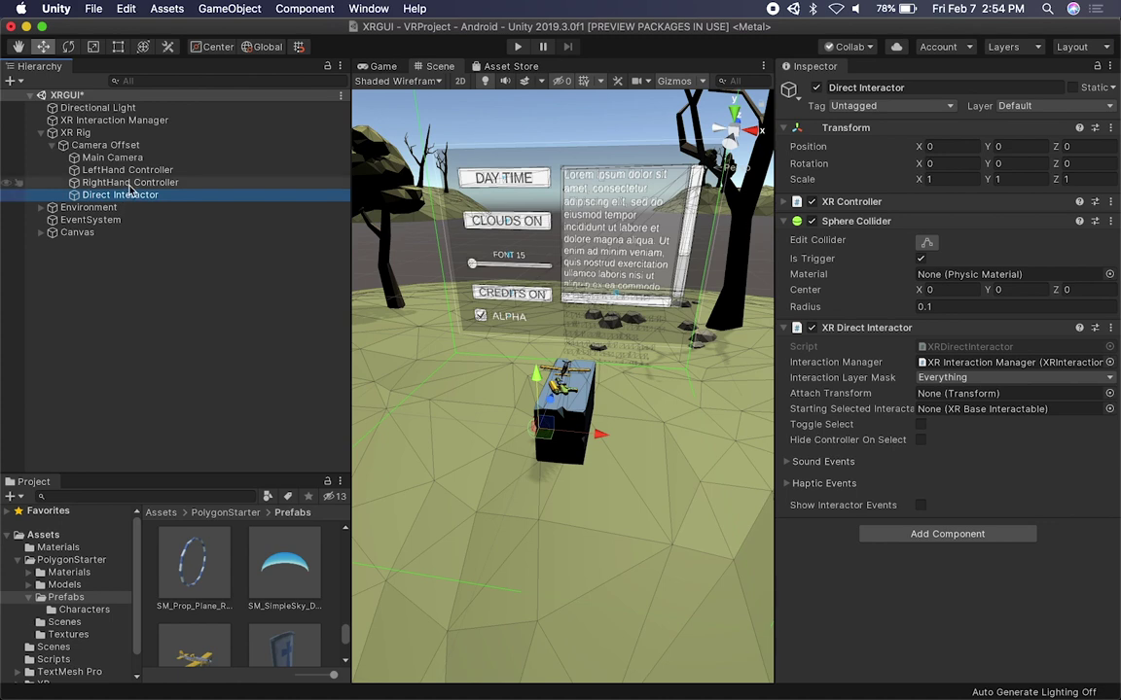
# Step: Compare the Direct Interactor with the original RightHand Controller, and delete the original RightHand Controller
pyautogui.click(132, 183)
pyautogui.click(122, 195)
pyautogui.click(141, 185)
pyautogui.click(137, 194)
pyautogui.click(141, 183)
pyautogui.press('super+BackSpace')
# Step: Rename the Direct Interactor under Camera Offset as RightHand Controller
pyautogui.click(146, 183)
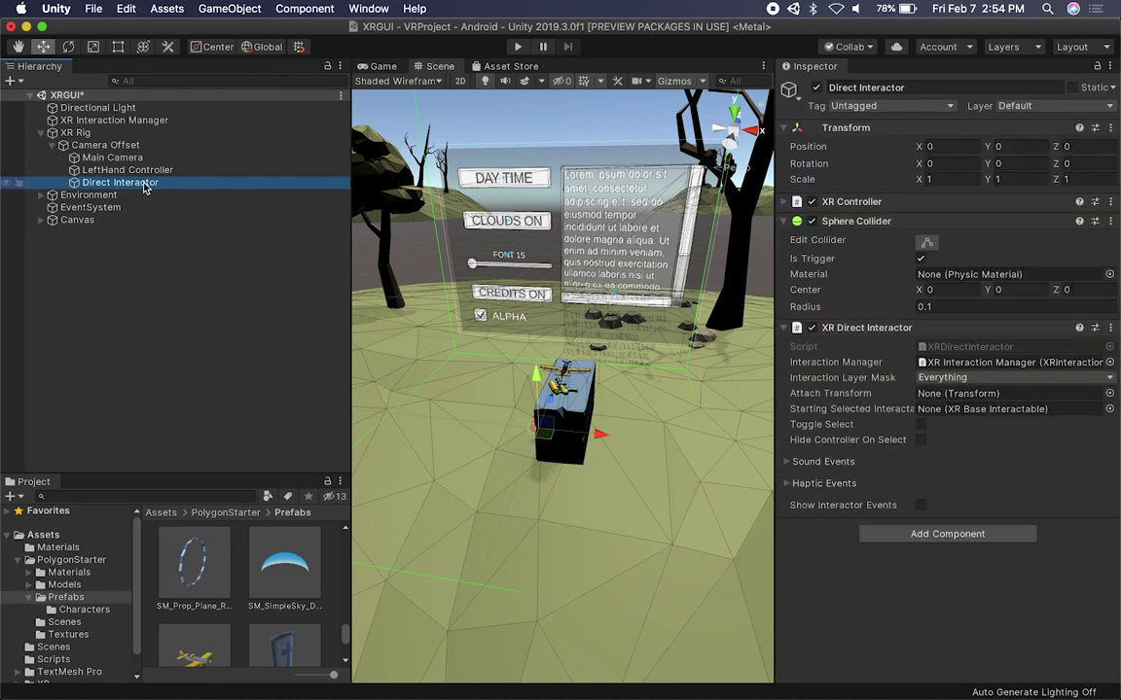
pyautogui.press('Return')
pyautogui.write('RightHand Controller')
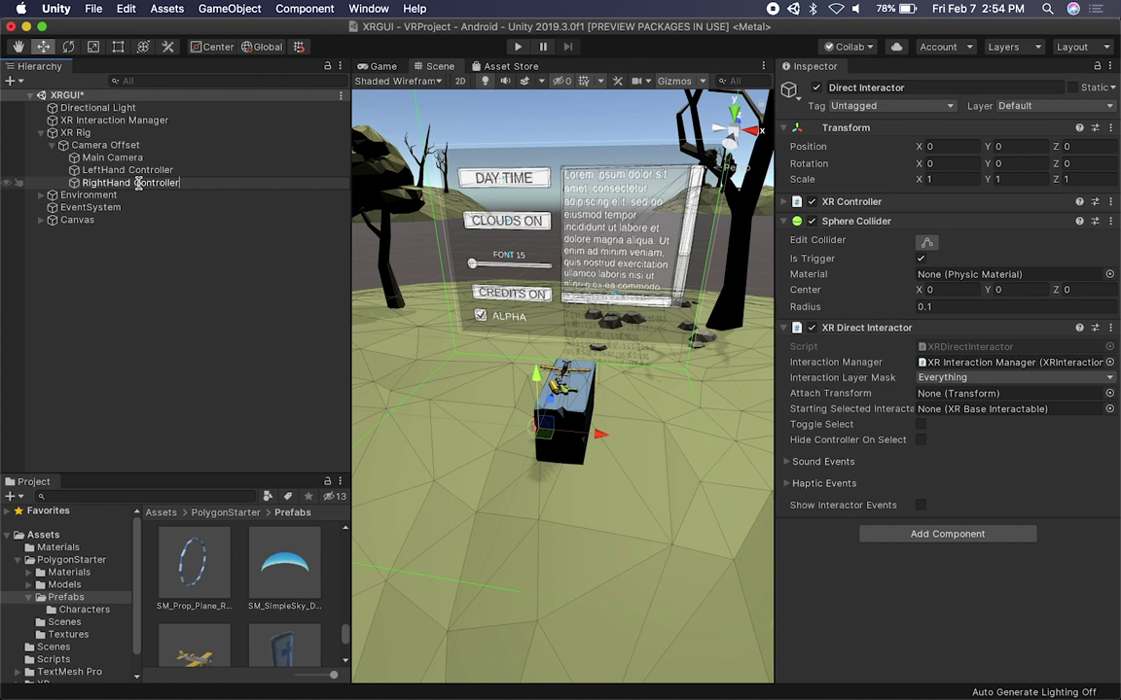
pyautogui.press('Return')
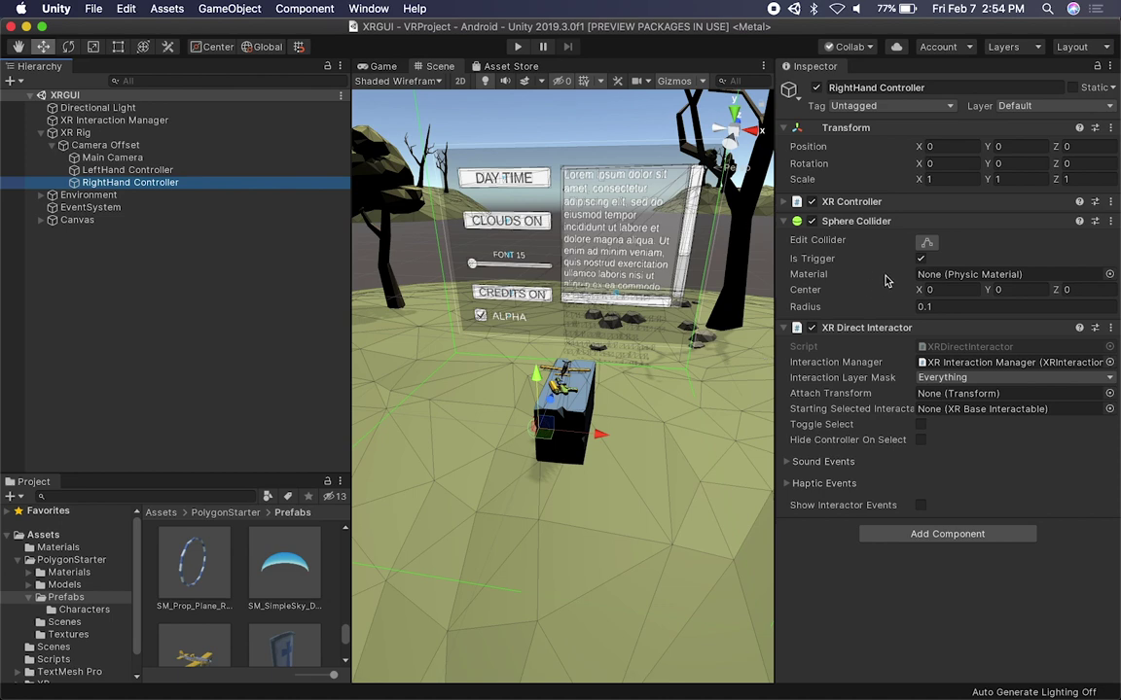
# Step: Check the left controller's XR Controller settings and set the new RightHand Controller's Controller Node to Right Hand
pyautogui.click(880, 203)
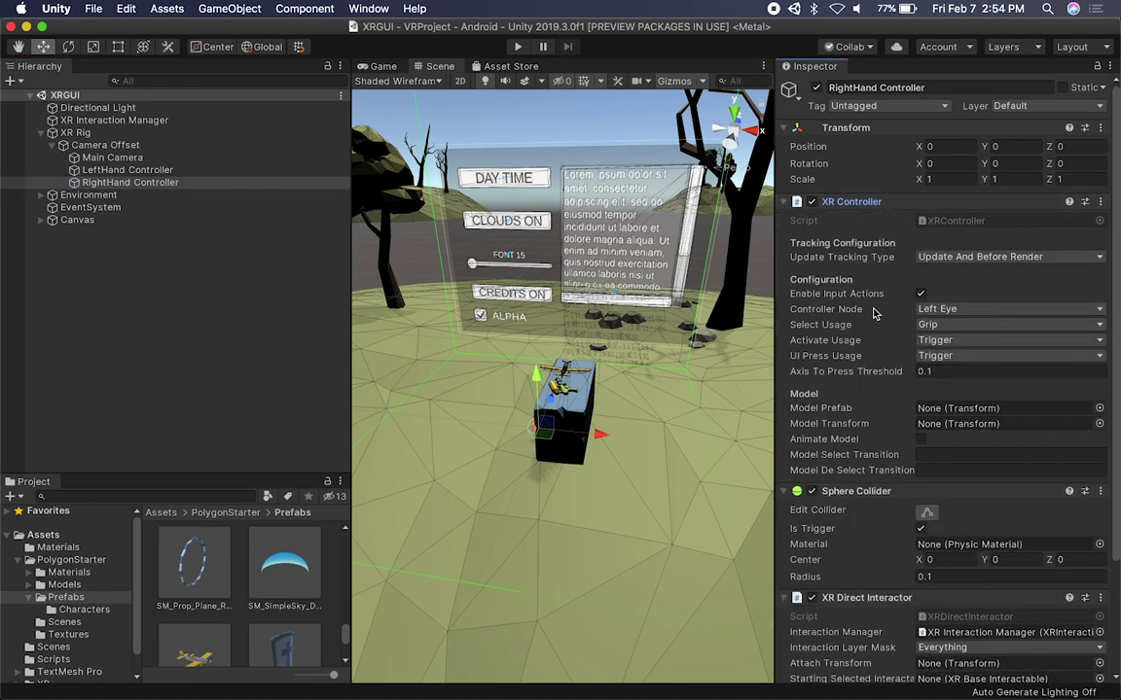
pyautogui.click(120, 170)
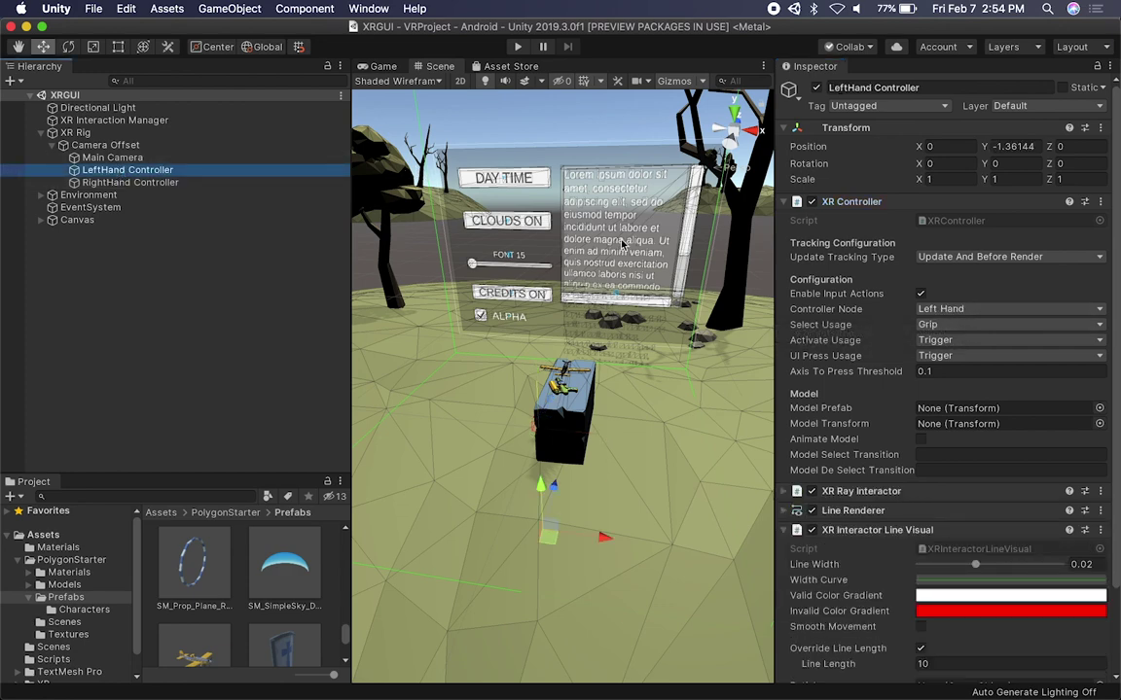
pyautogui.click(102, 182)
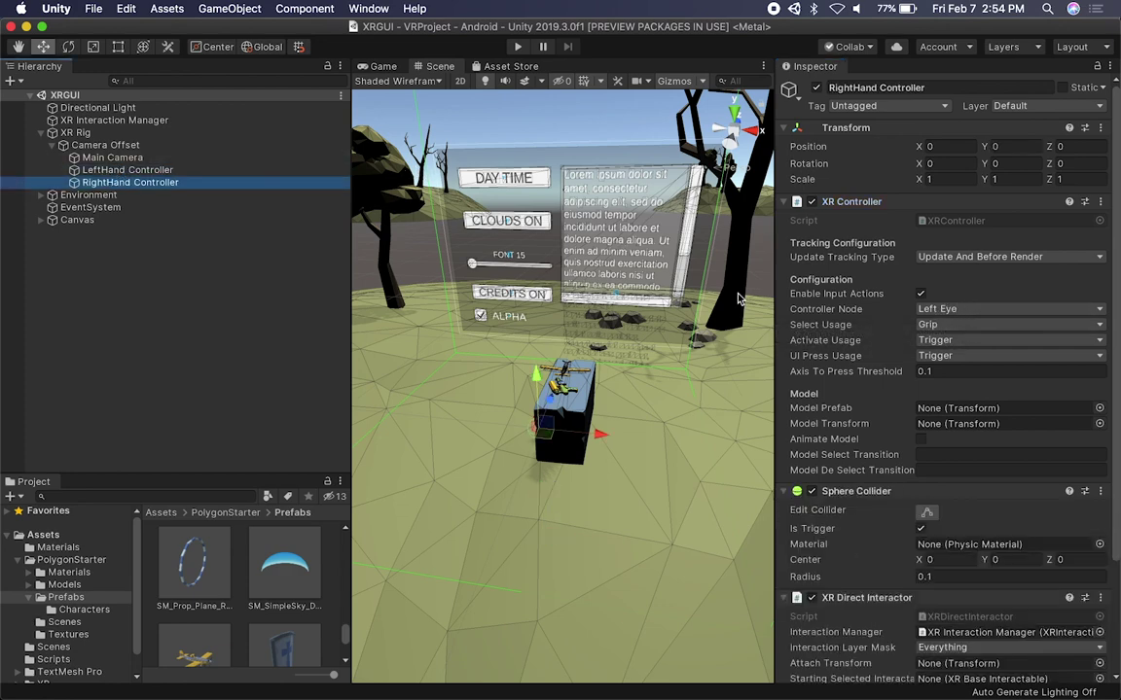
pyautogui.click(983, 309)
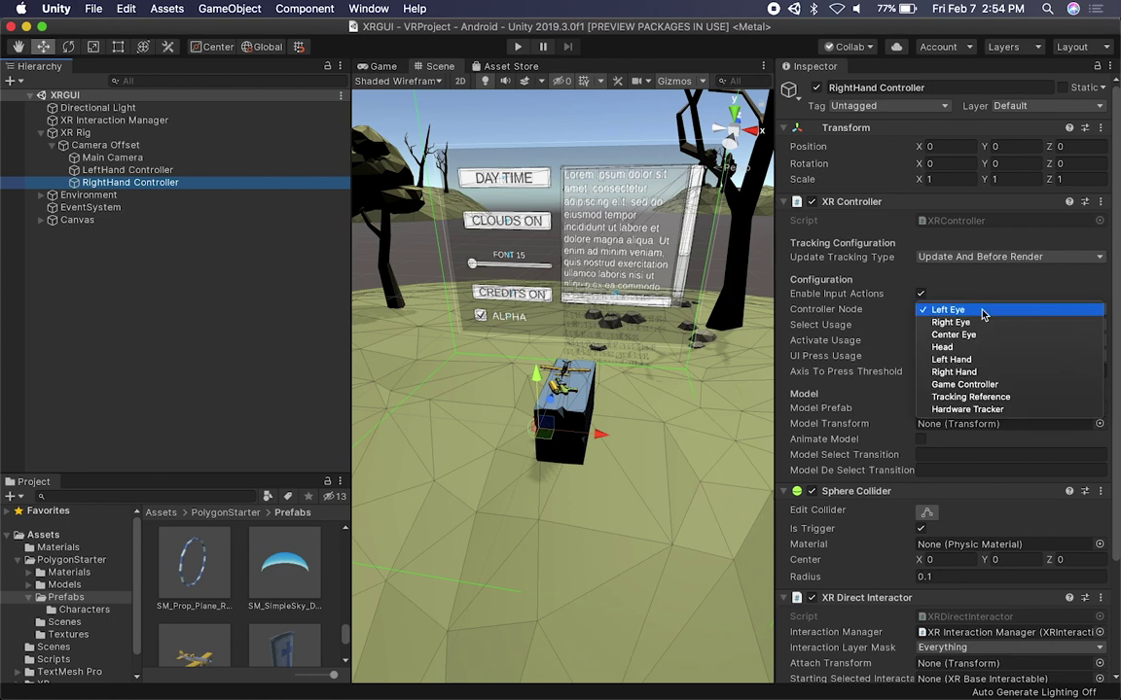
pyautogui.click(982, 372)
# Step: Compare the transforms of both hand controllers and set the LeftHand Controller's Y position to 0
pyautogui.click(122, 171)
pyautogui.click(121, 183)
pyautogui.click(116, 170)
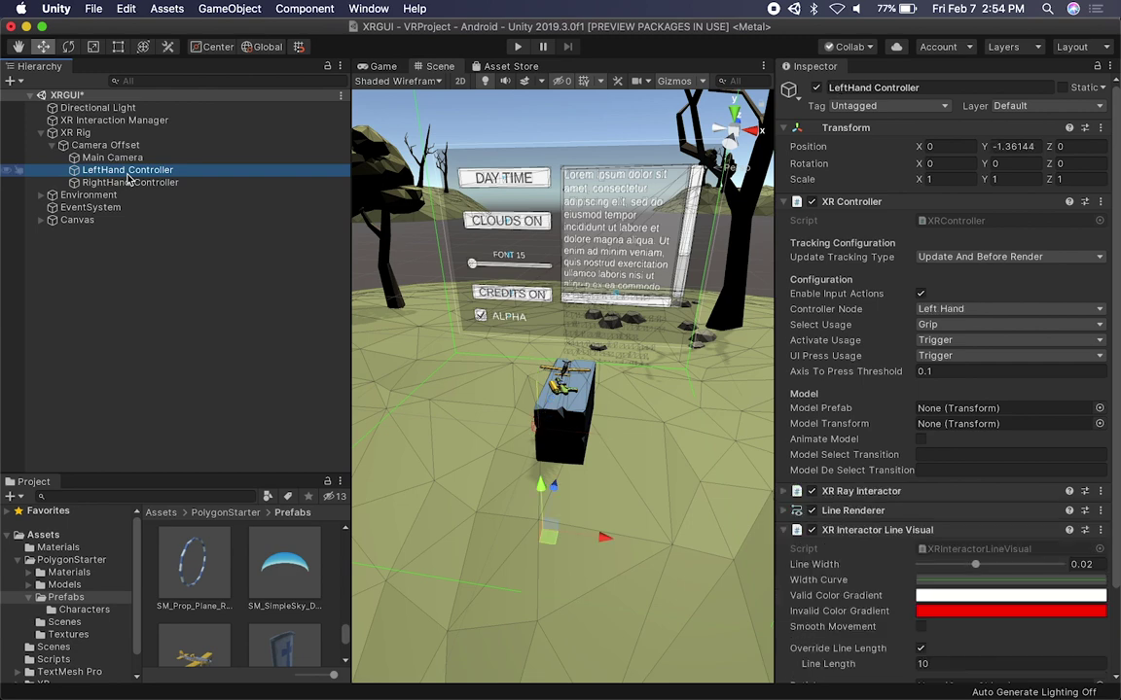
pyautogui.click(126, 183)
pyautogui.click(130, 171)
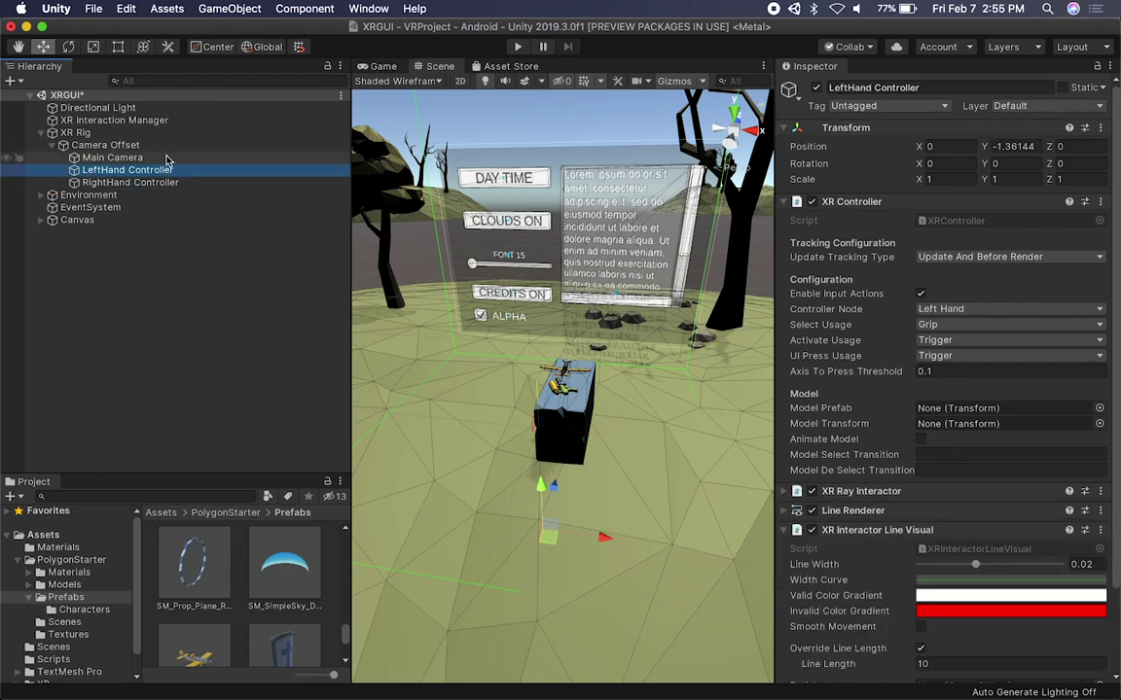
pyautogui.click(1007, 145)
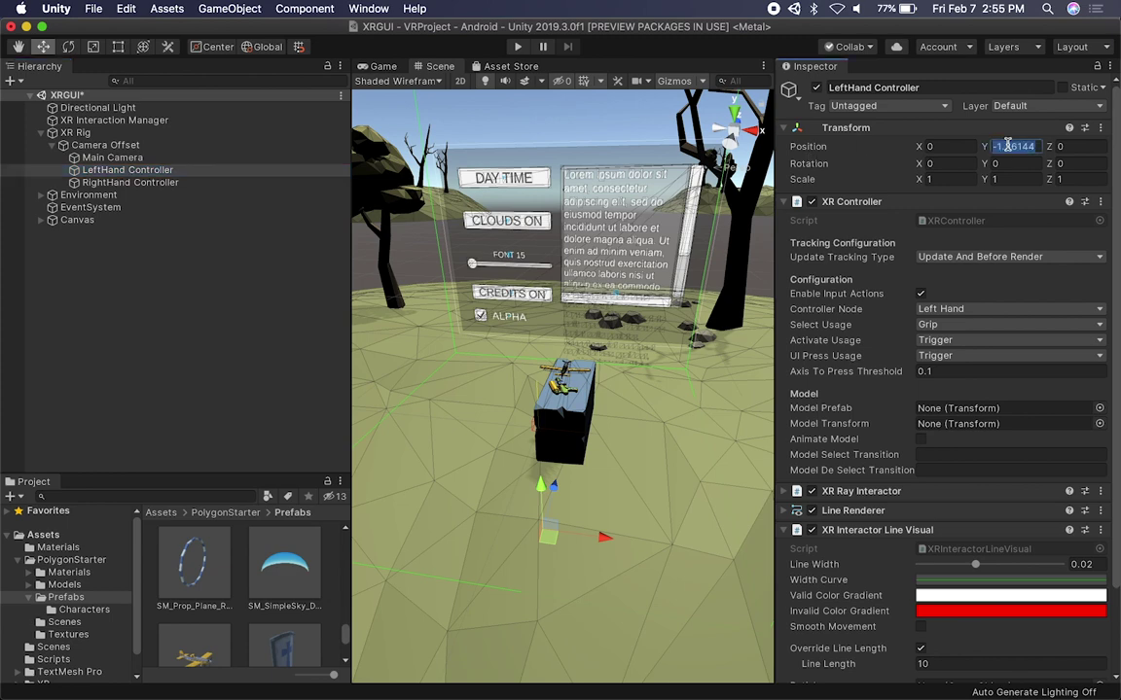
pyautogui.write('0')
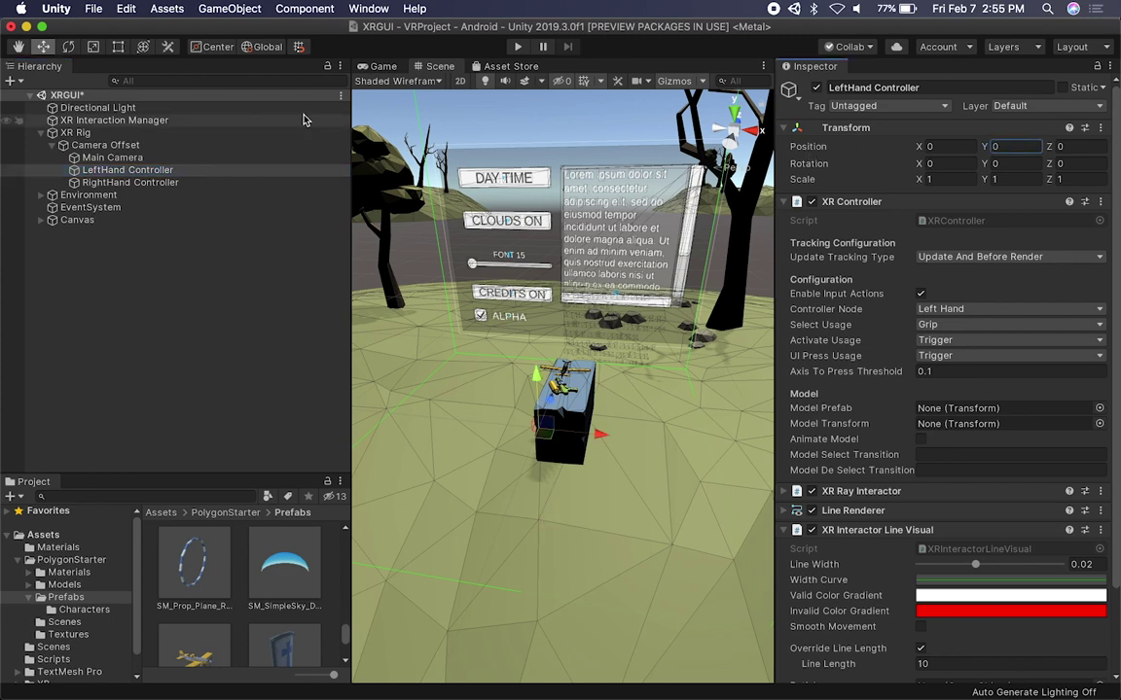
# Step: Review the RightHand Controller's XR Direct Interactor settings, locate its assigned Interaction Manager, and widen the Scene view
pyautogui.click(129, 182)
pyautogui.scroll(-5, 946, 469)
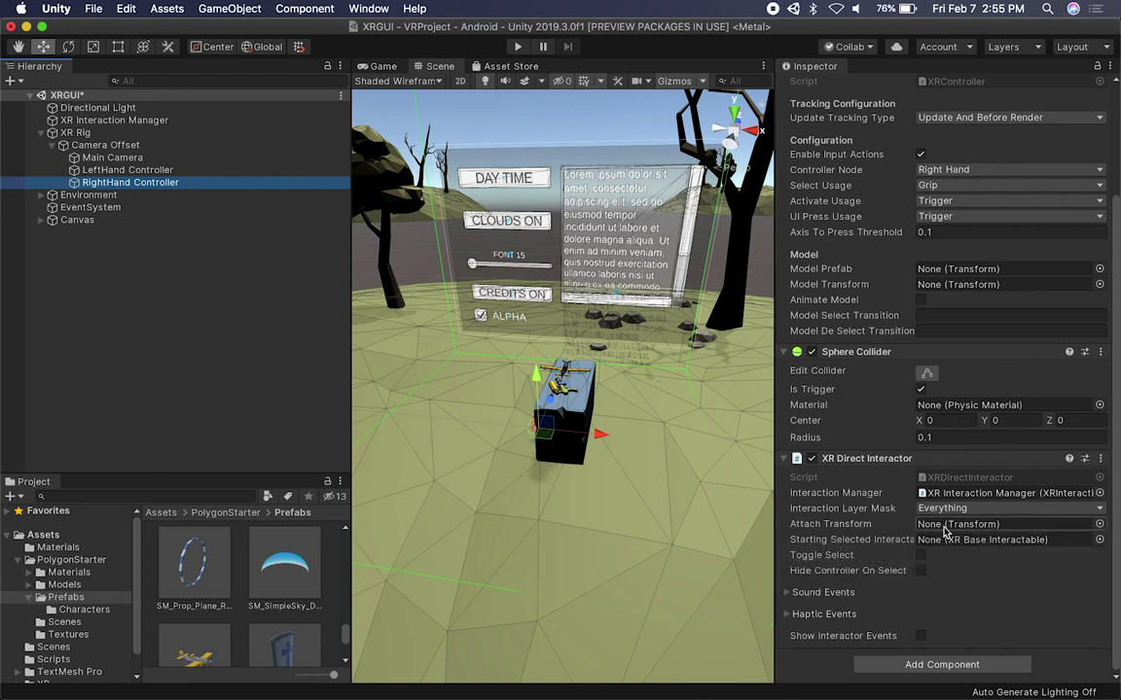
pyautogui.click(941, 494)
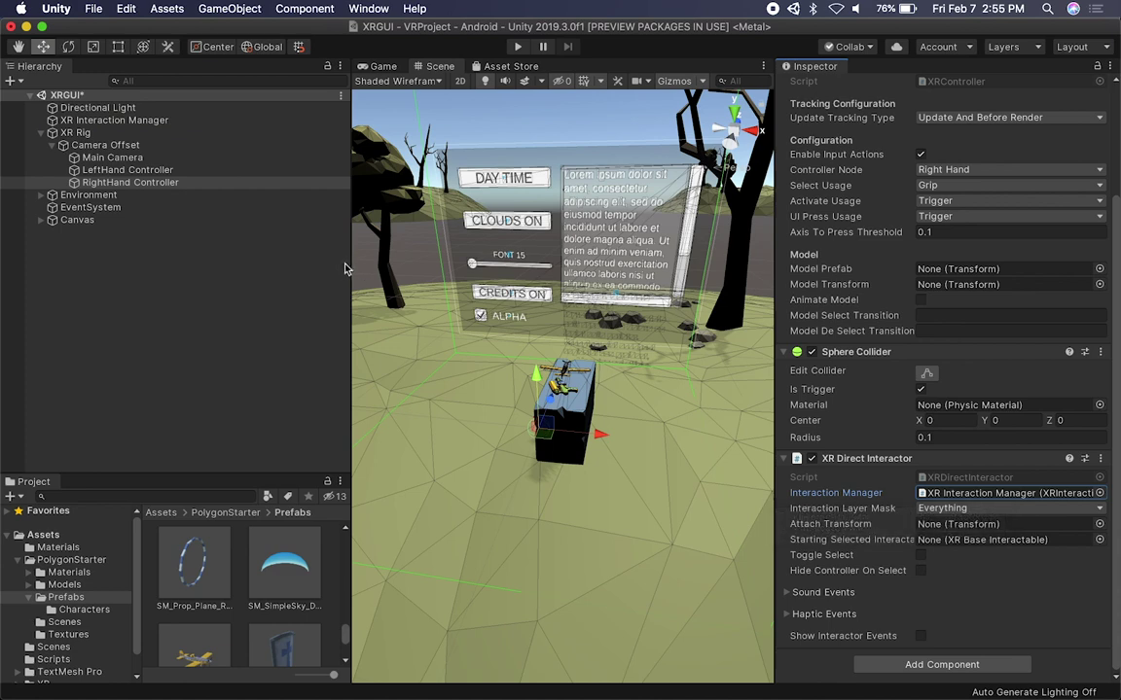
pyautogui.moveTo(350, 238); pyautogui.dragTo(234, 232)
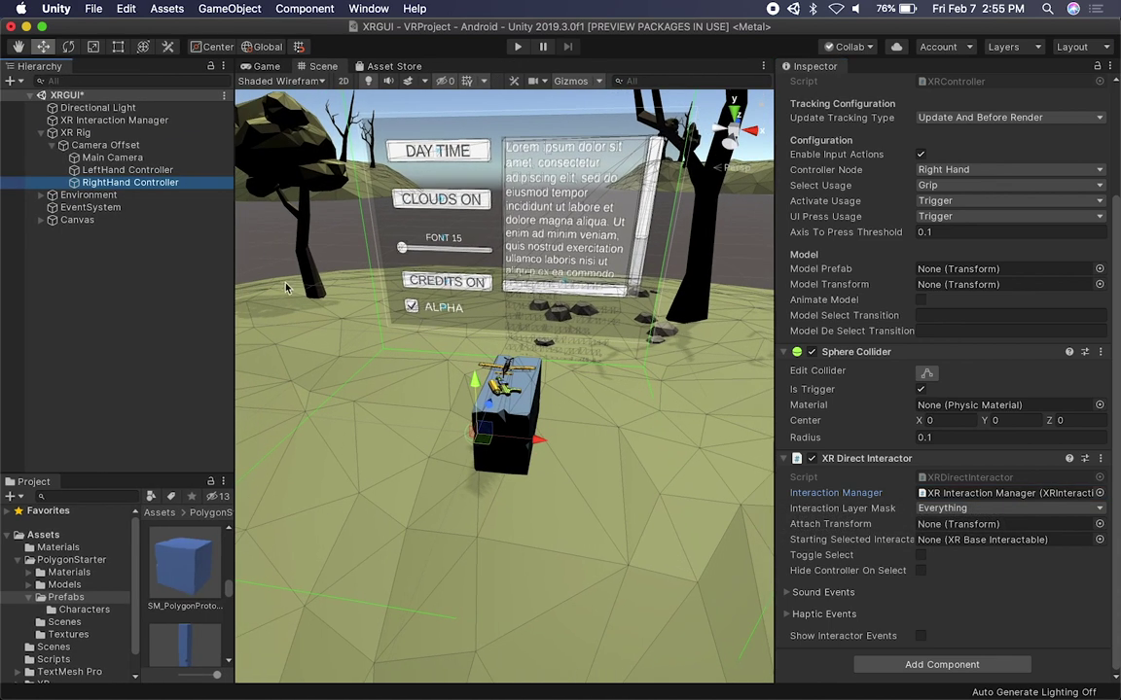
pyautogui.moveTo(231, 277); pyautogui.dragTo(244, 279)
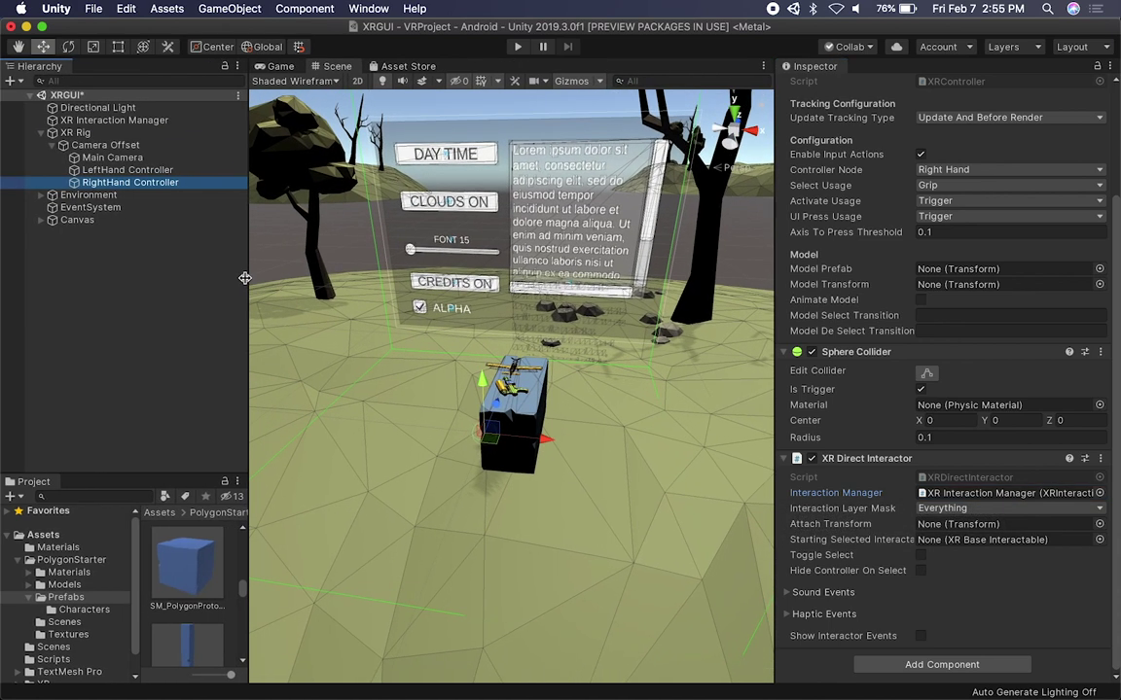
# Step: Open the Android build settings and include only the Scenes/XRGUI scene in the build
pyautogui.click(94, 9)
pyautogui.click(118, 160)
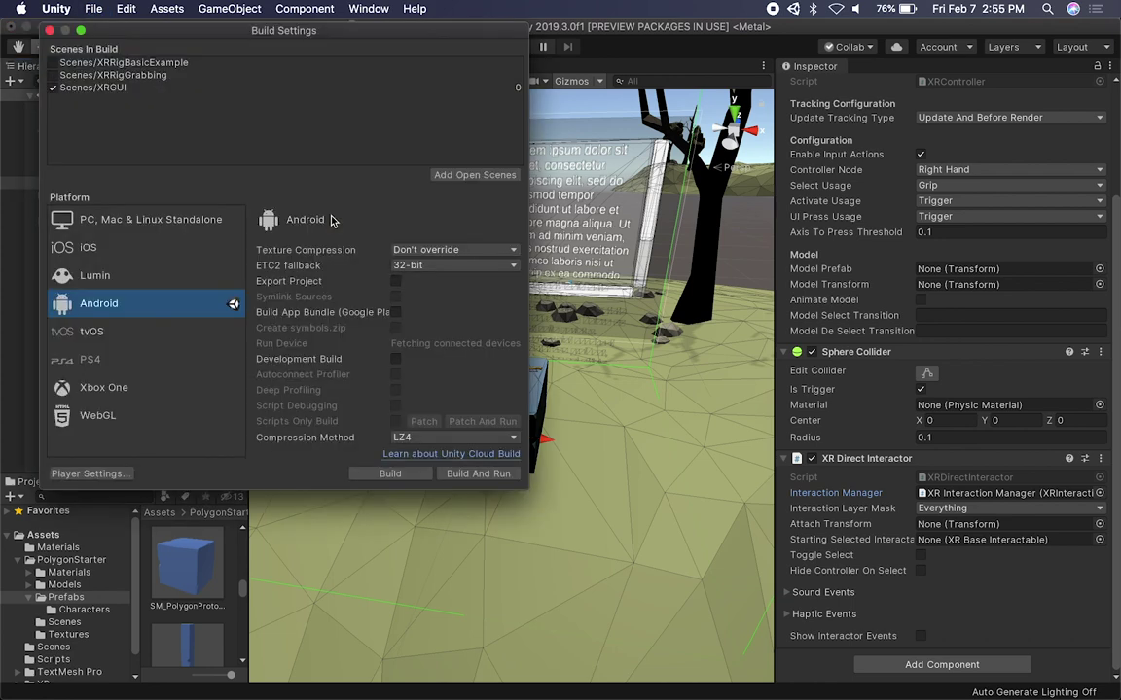
pyautogui.click(53, 87)
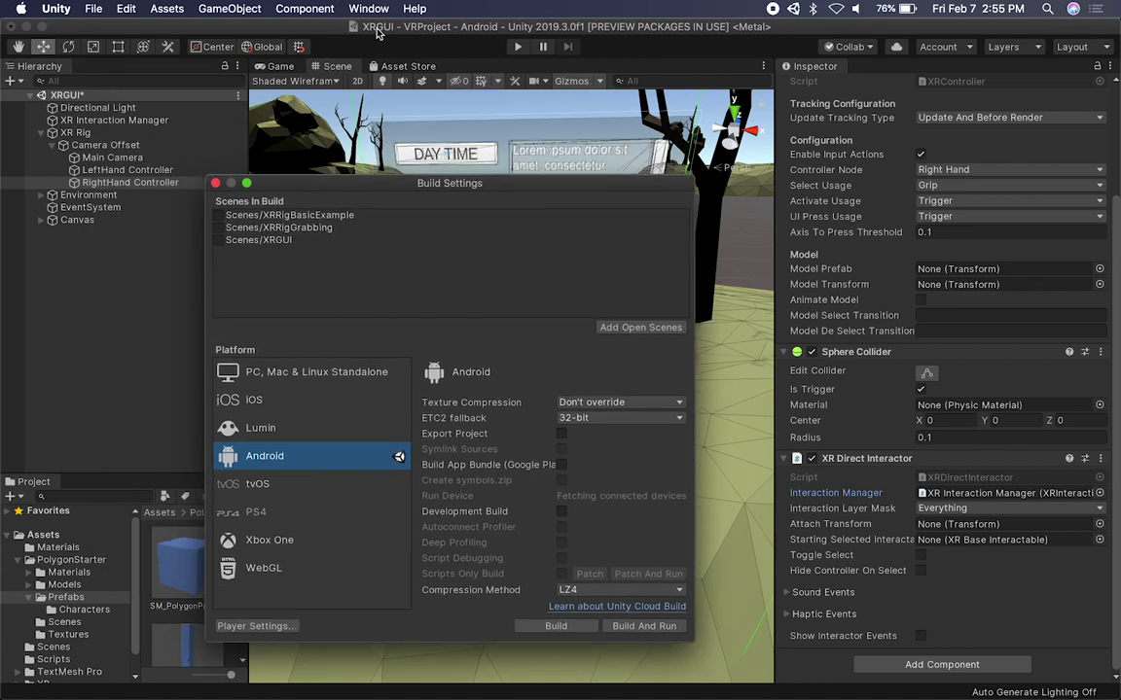
pyautogui.click(219, 241)
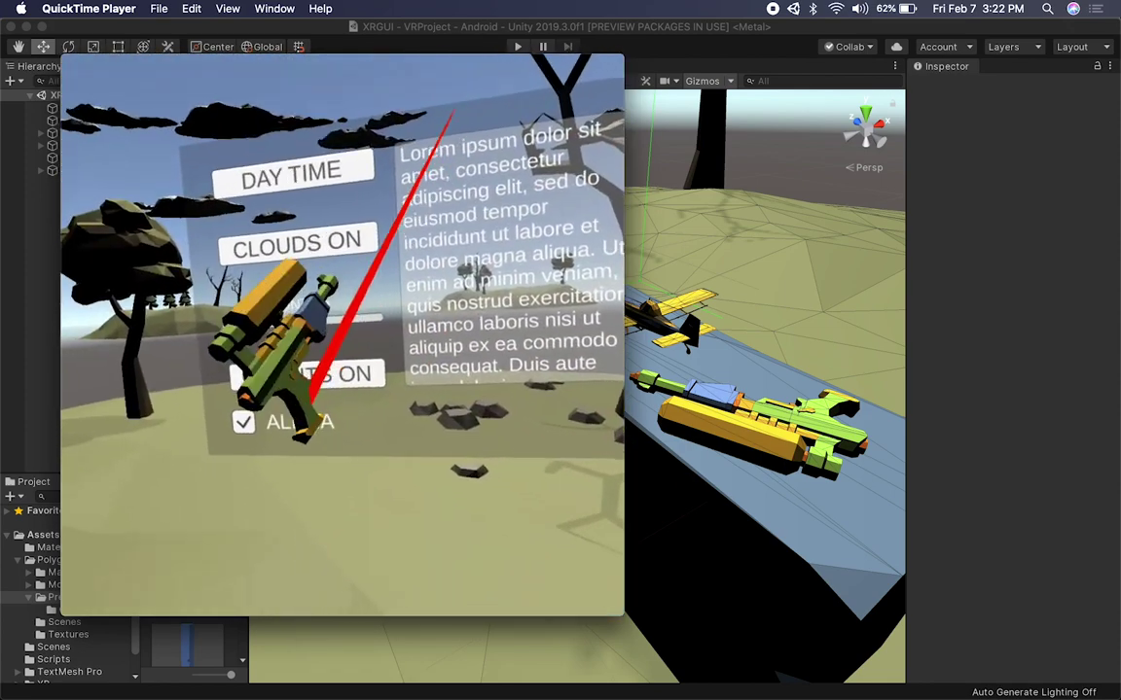
pyautogui.moveTo(317, 221)
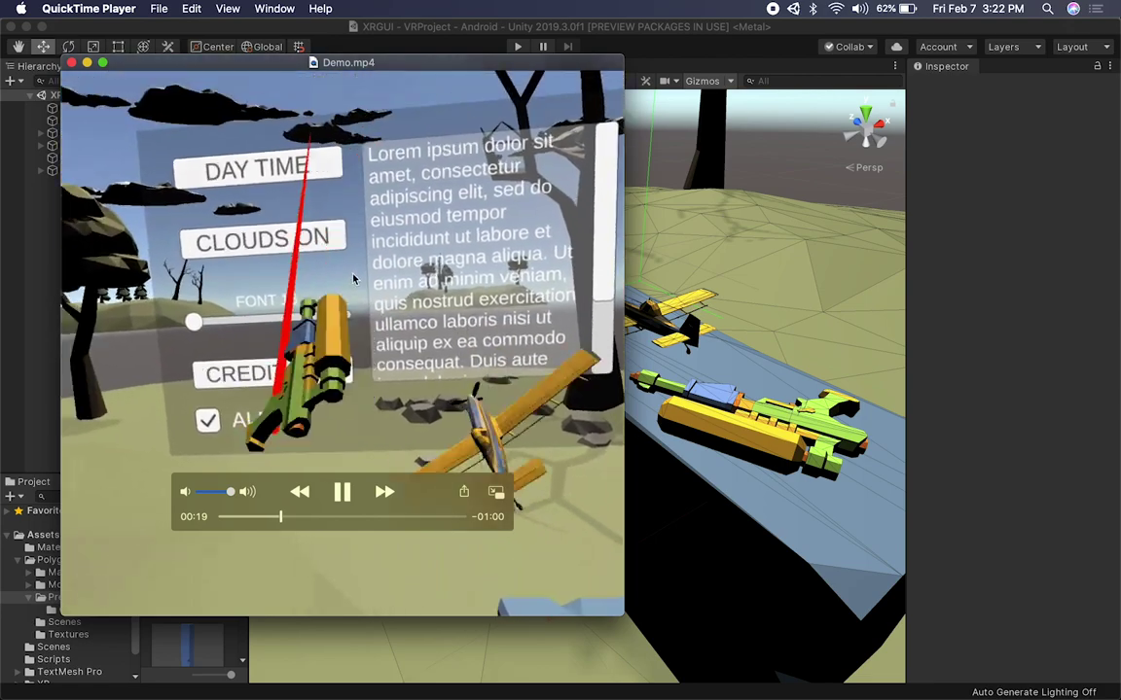